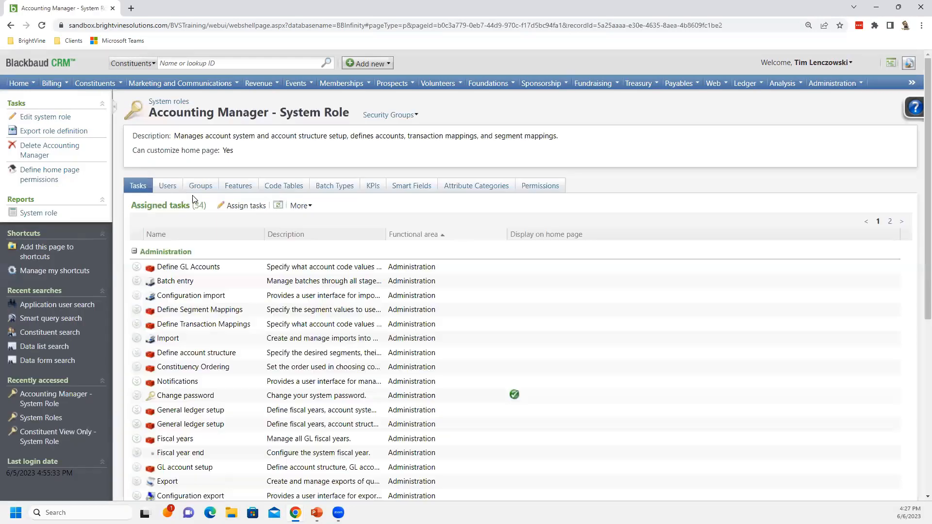
# Open the system role's Features tab and toggle design mode on
pyautogui.click(237, 186)
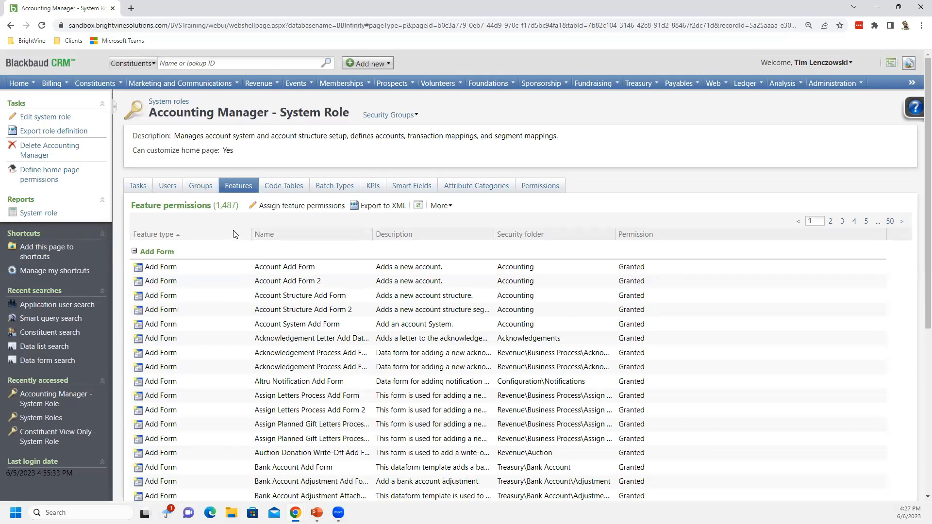
pyautogui.click(908, 63)
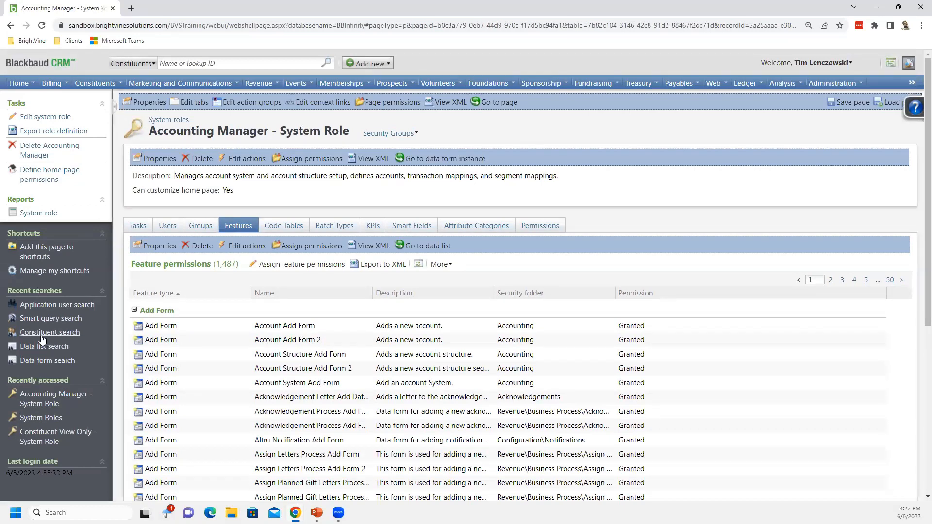
# Search constituents by the user's last name and open the matching individual's record
pyautogui.scroll(-1, 42, 340)
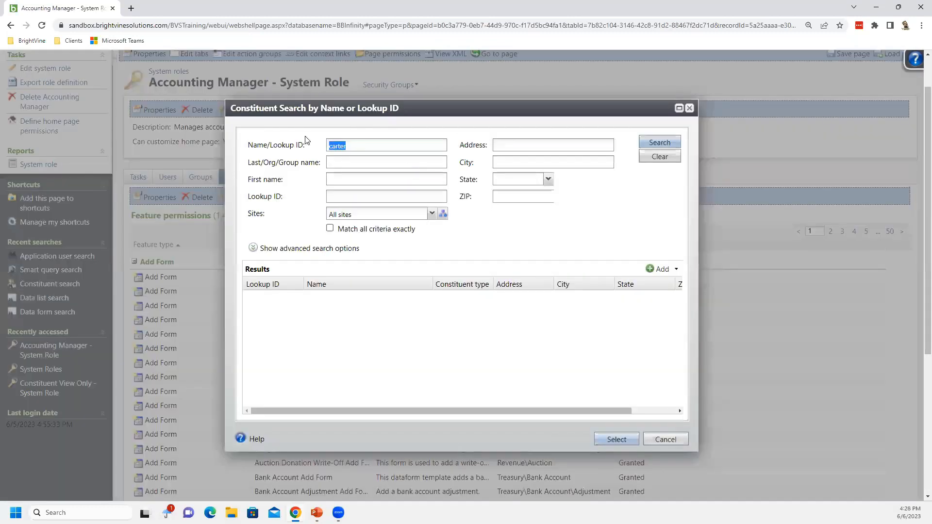
pyautogui.press('BackSpace')
pyautogui.write('lenczowski')
pyautogui.press('Return')
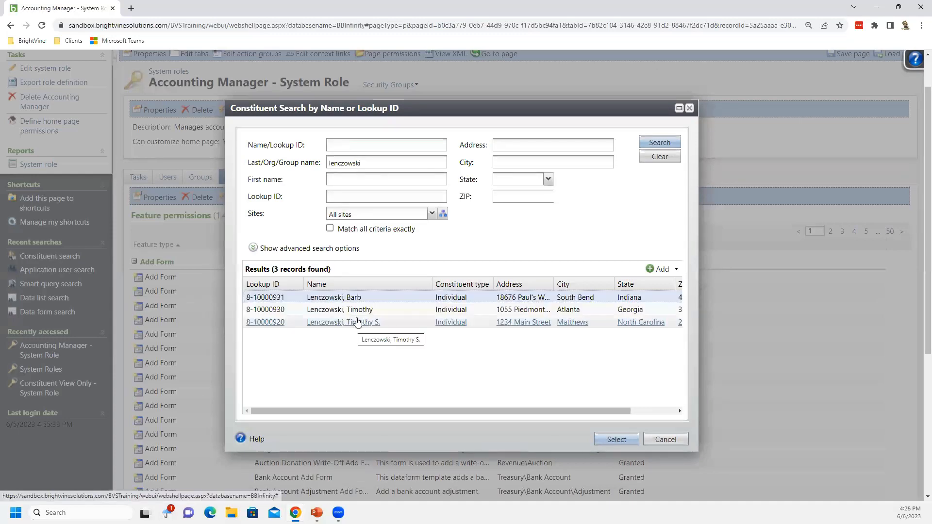
pyautogui.doubleClick(369, 309)
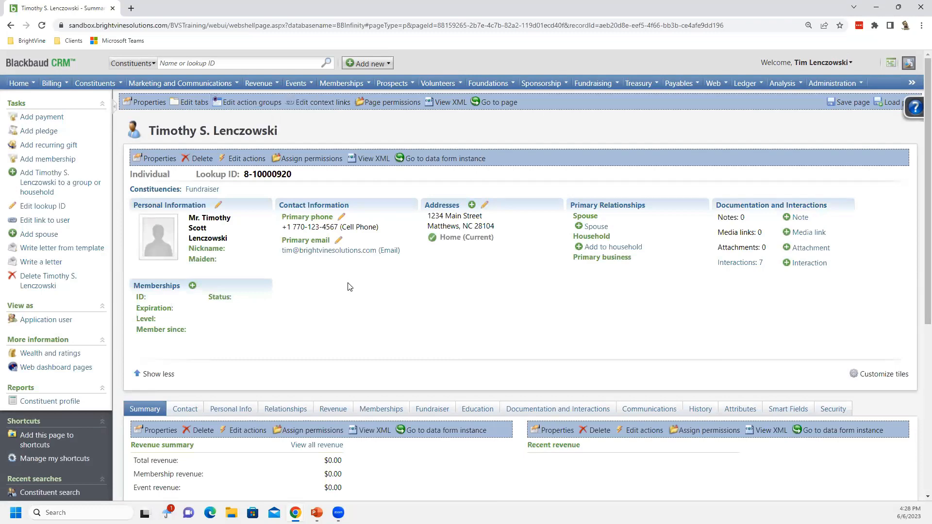
# Open the Interactions list under the record's Documentation and Interactions tab
pyautogui.scroll(-2, 503, 323)
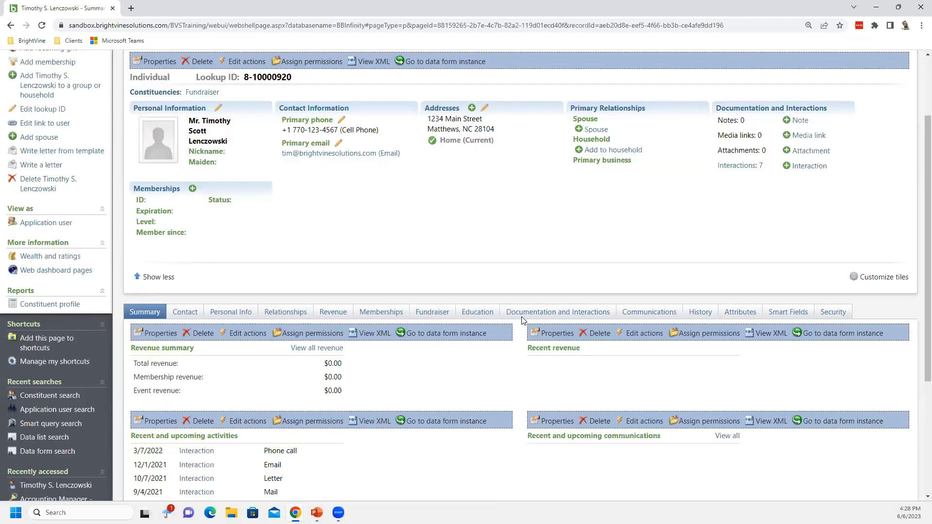
pyautogui.click(524, 318)
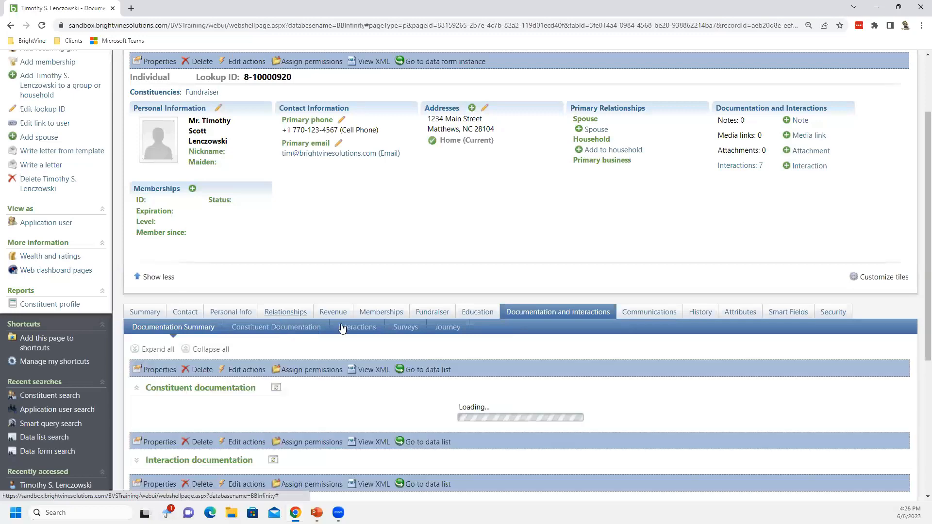
pyautogui.click(345, 329)
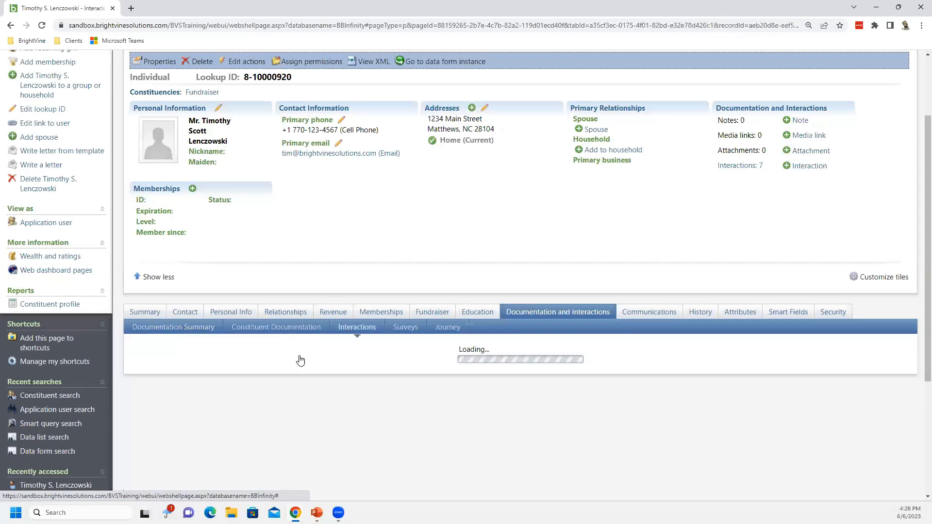
pyautogui.scroll(-1, 296, 352)
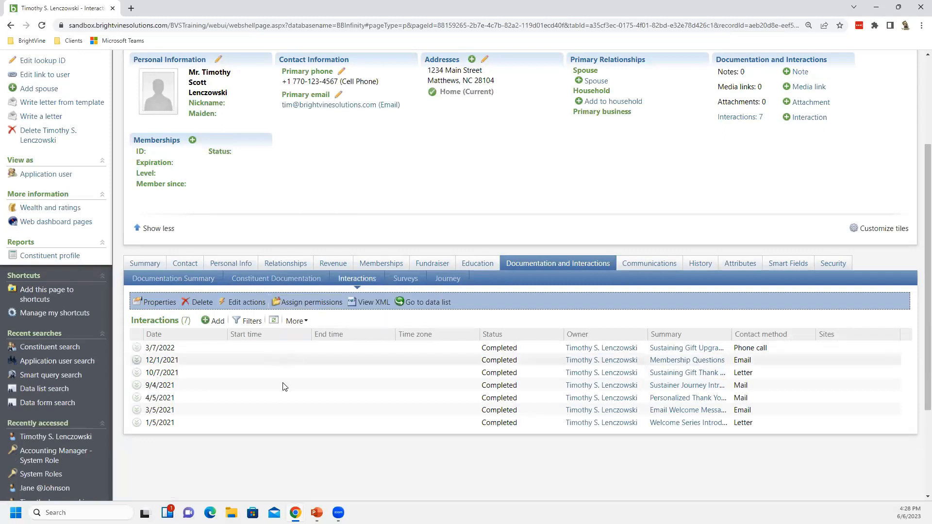
# Inspect the permission assignments of the Interactions data list and close the dialog
pyautogui.click(312, 304)
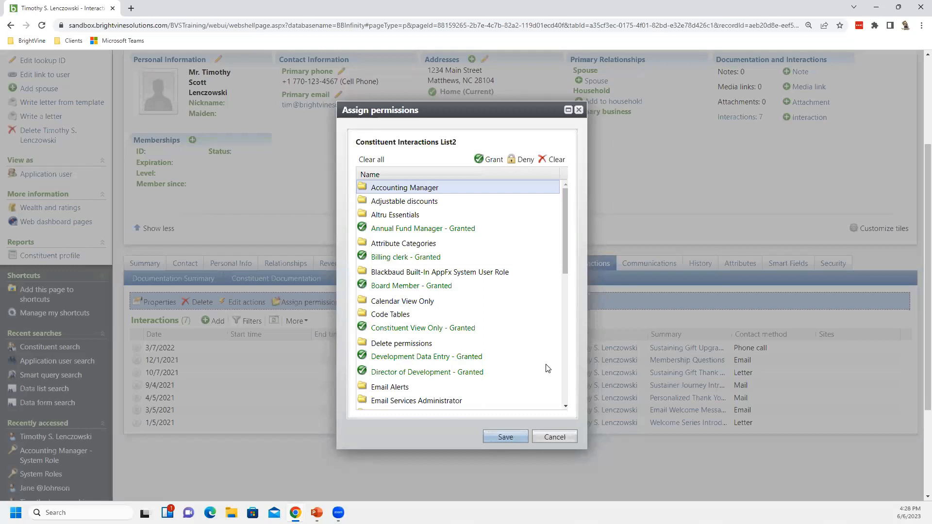
pyautogui.click(551, 438)
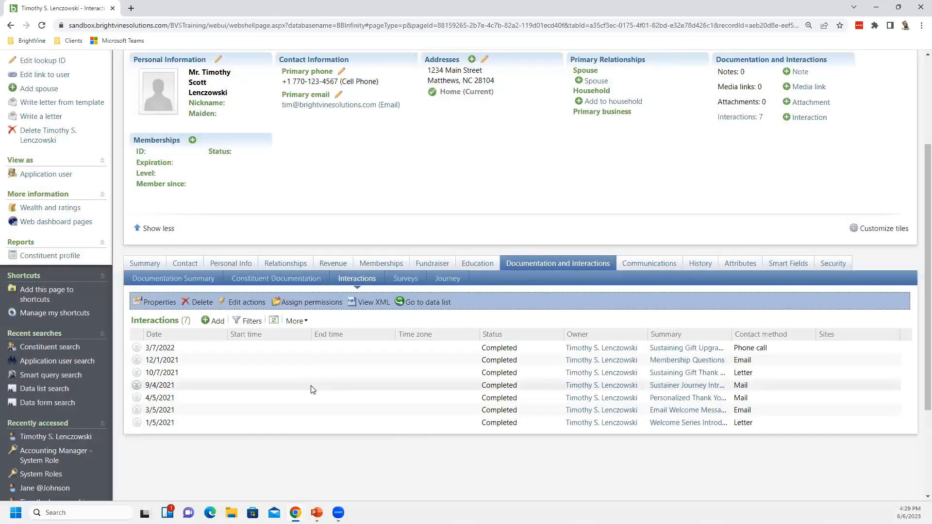
pyautogui.scroll(2, 312, 389)
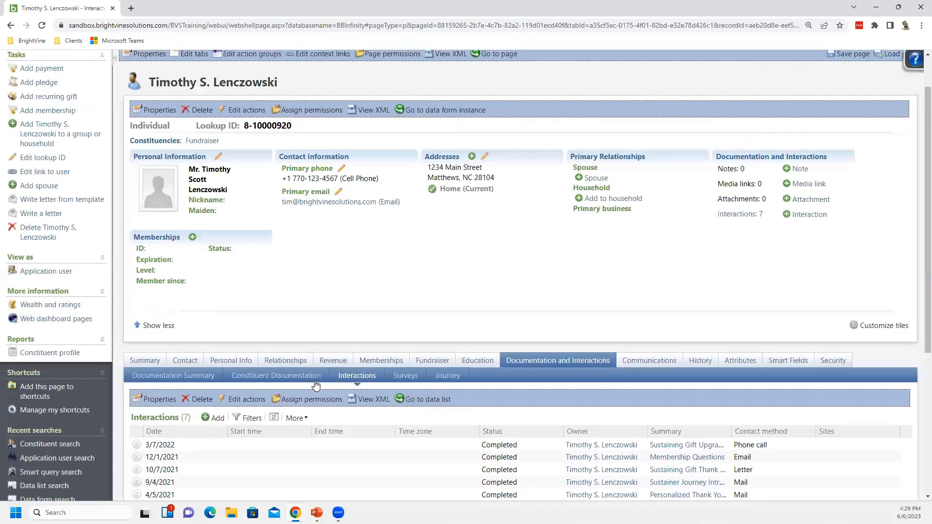
pyautogui.scroll(1, 314, 383)
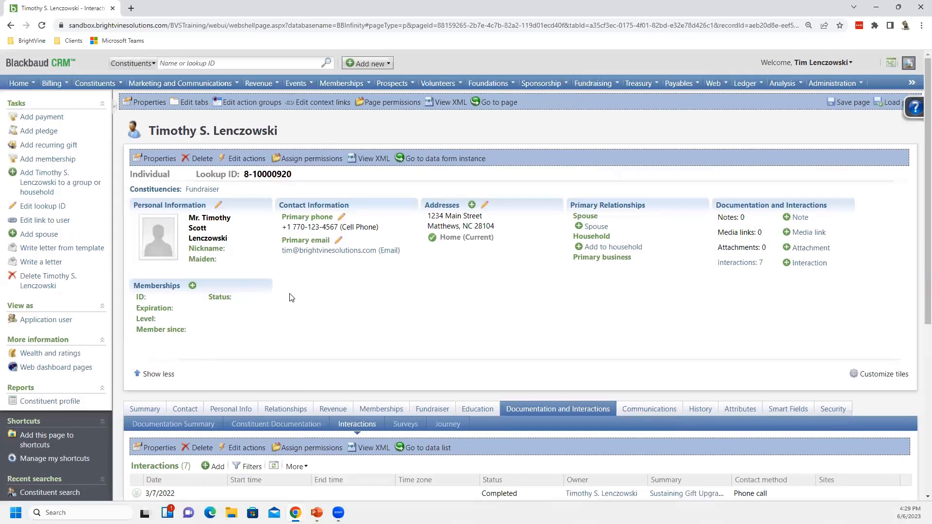
pyautogui.scroll(-1, 292, 298)
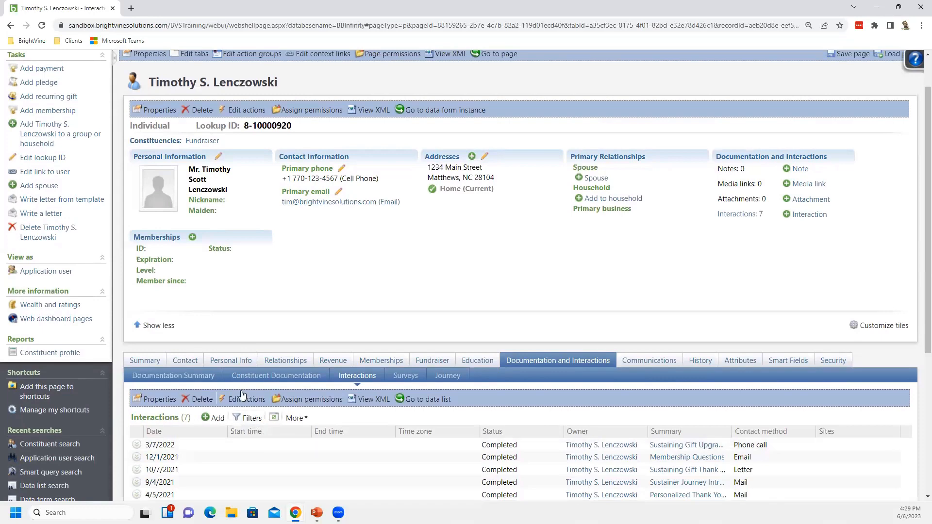
pyautogui.scroll(1, 306, 321)
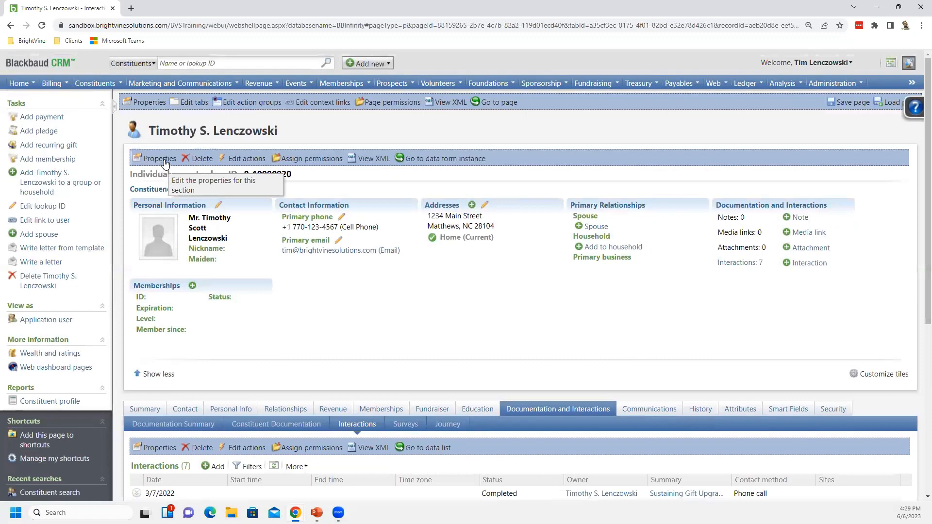
pyautogui.scroll(-3, 291, 285)
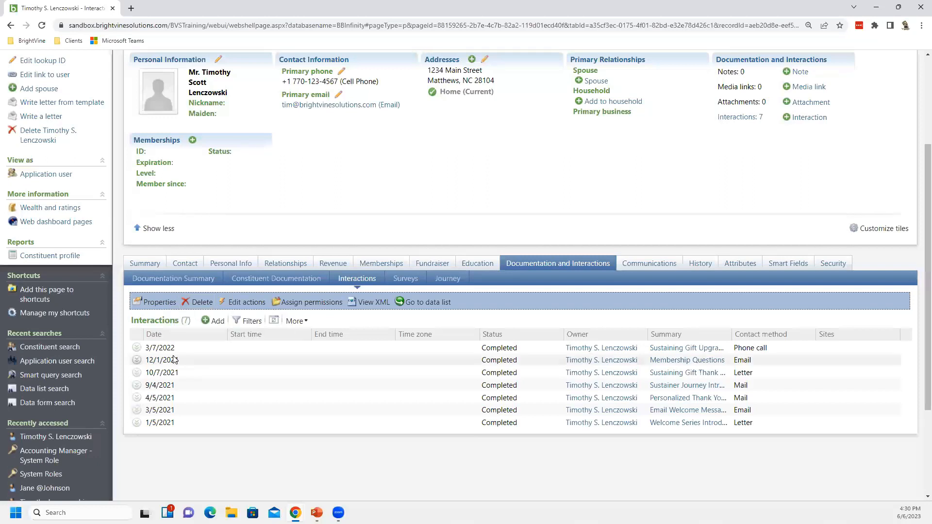
# Open the Interactions section's properties and examine its SectionType and DataList settings
pyautogui.click(158, 303)
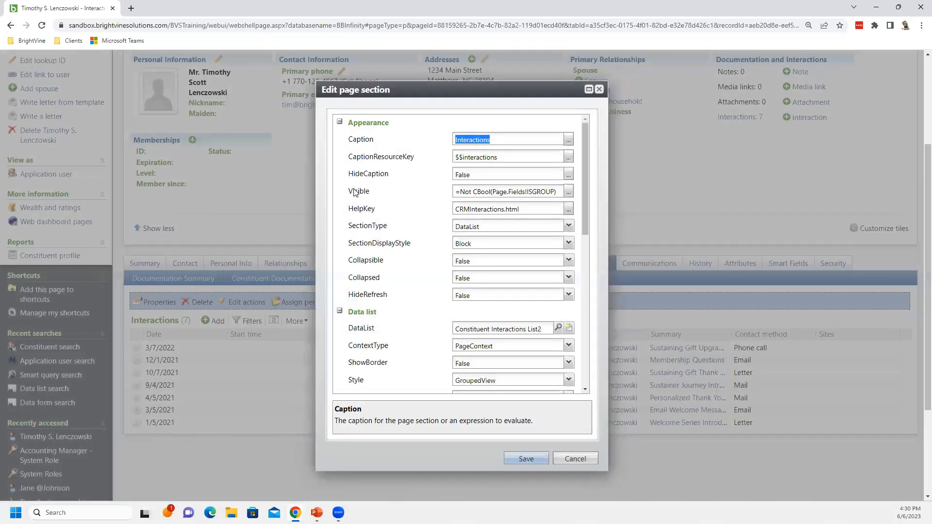
pyautogui.click(482, 227)
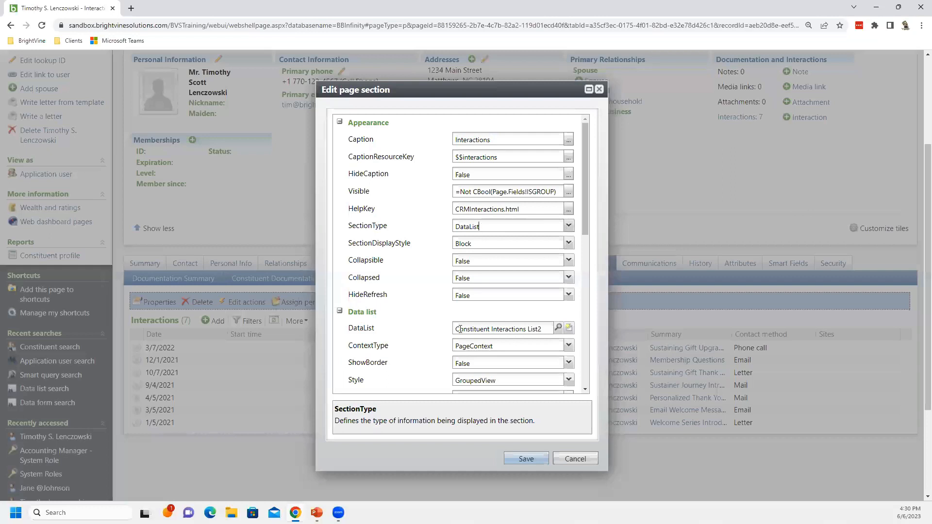
pyautogui.click(555, 326)
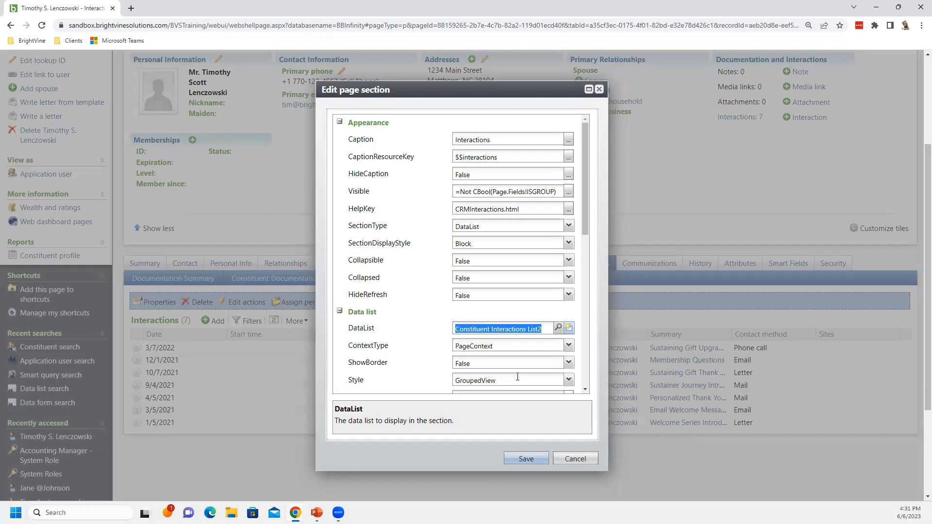
pyautogui.click(575, 459)
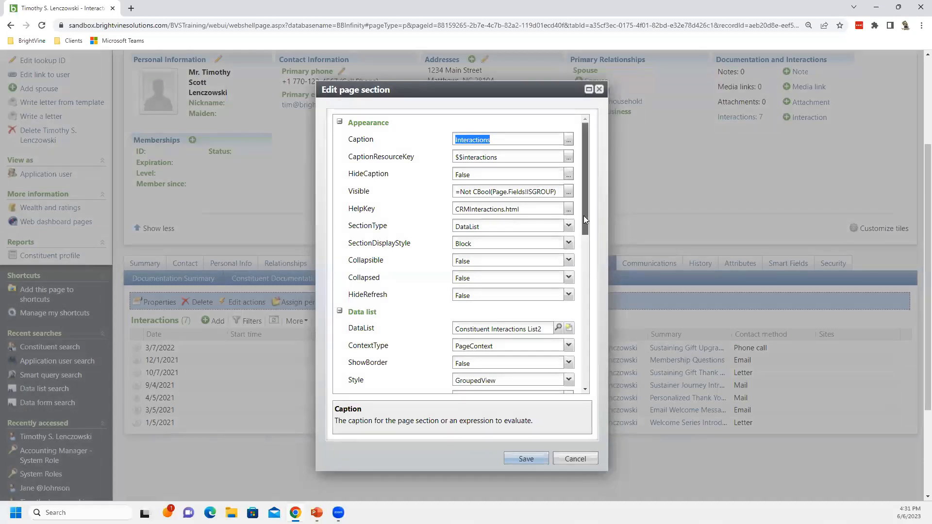
pyautogui.moveTo(584, 218); pyautogui.dragTo(584, 228)
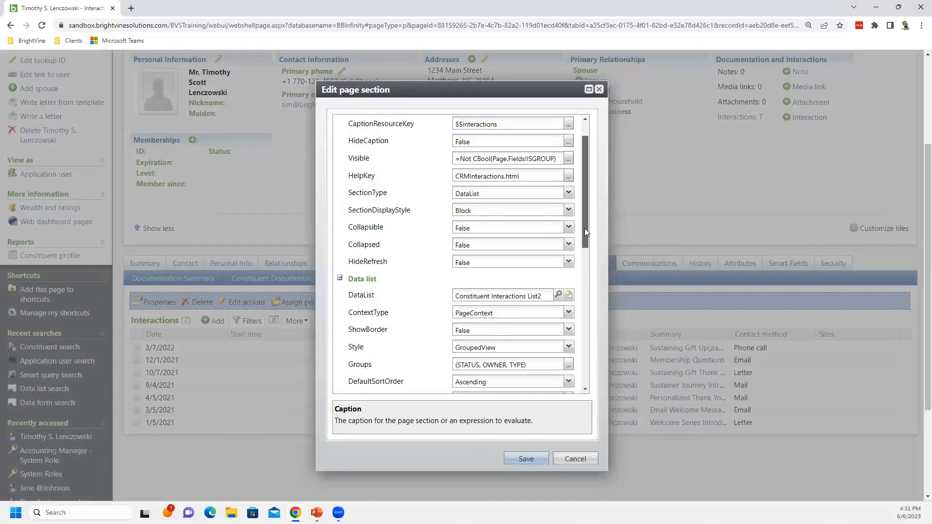
pyautogui.scroll(1, 499, 228)
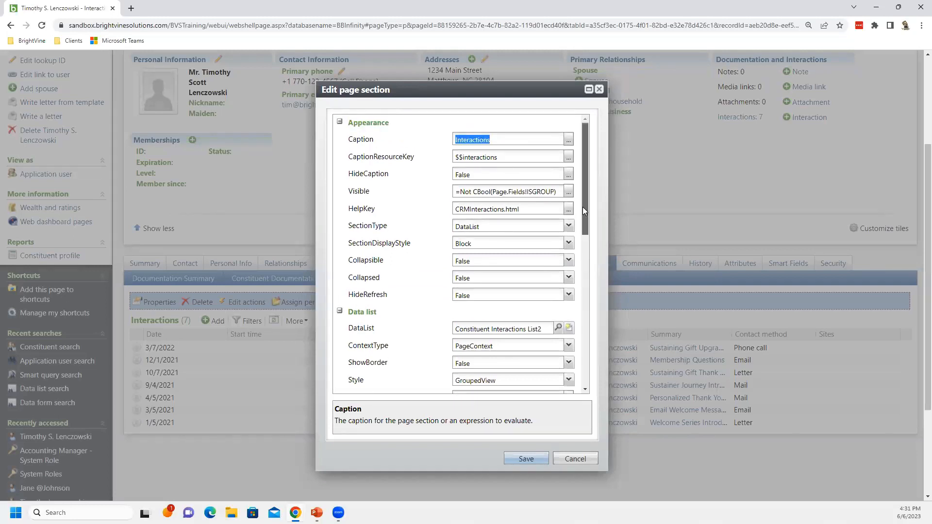
pyautogui.moveTo(582, 207); pyautogui.dragTo(581, 241)
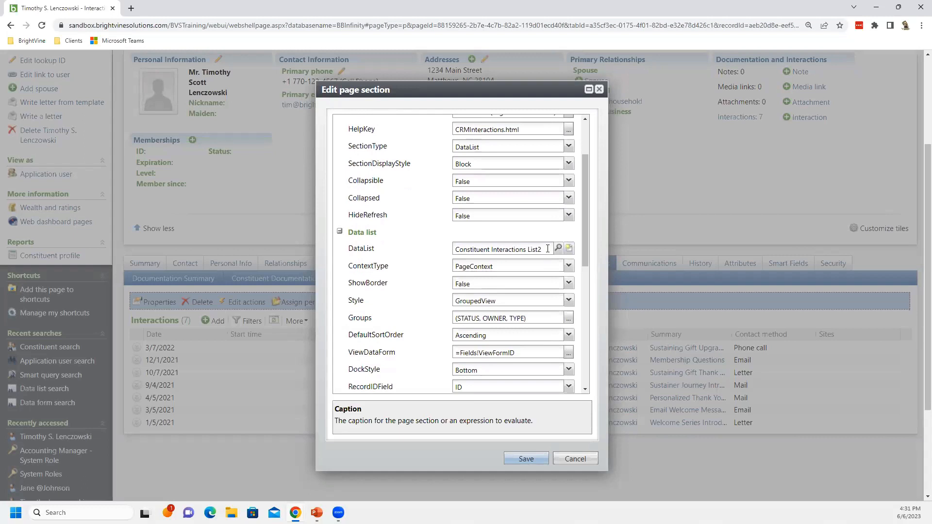
pyautogui.click(533, 249)
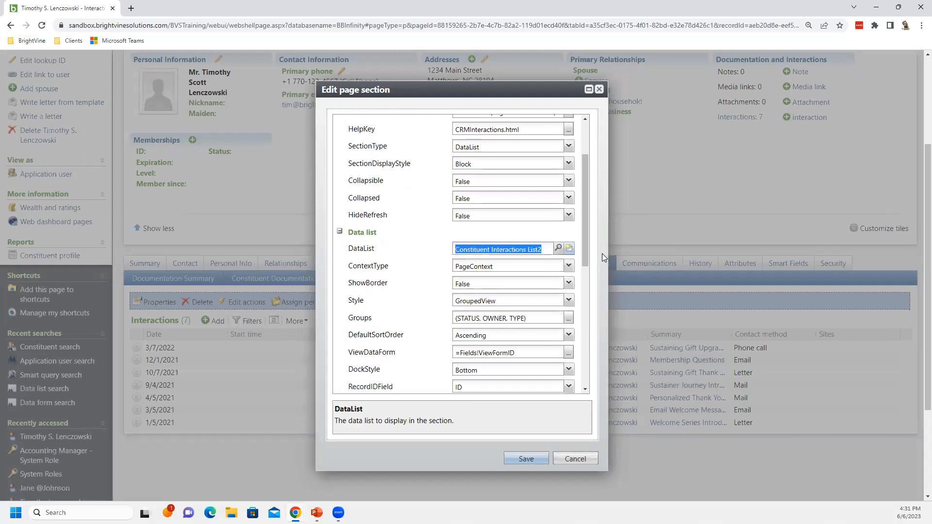
# Open the Actions collection of the Interactions section
pyautogui.moveTo(585, 261); pyautogui.dragTo(577, 399)
pyautogui.click(504, 385)
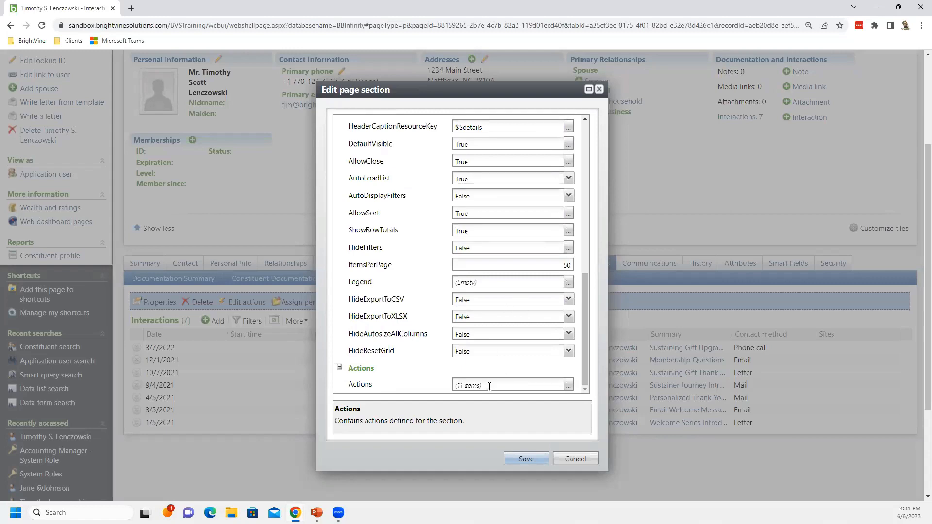
pyautogui.click(568, 386)
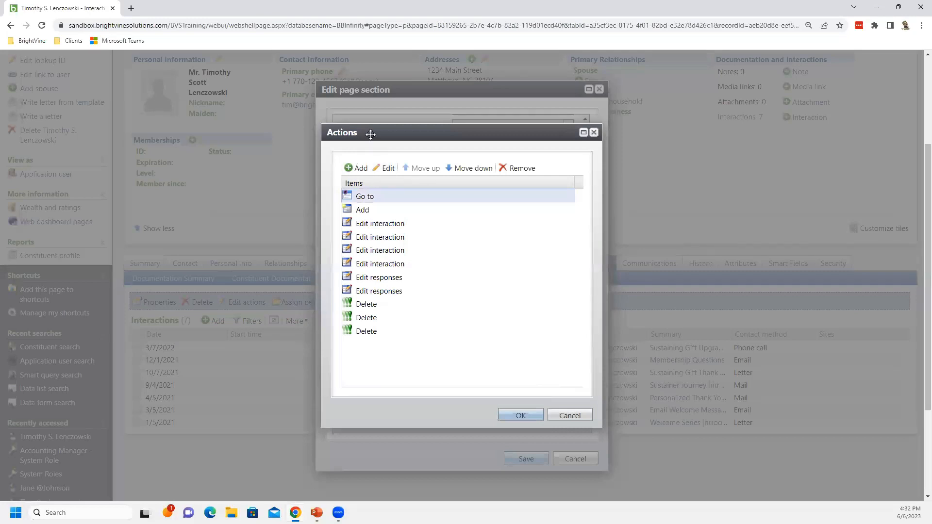
# Open the first Edit interaction action, inspect its Visible expression, and close it unchanged
pyautogui.click(399, 225)
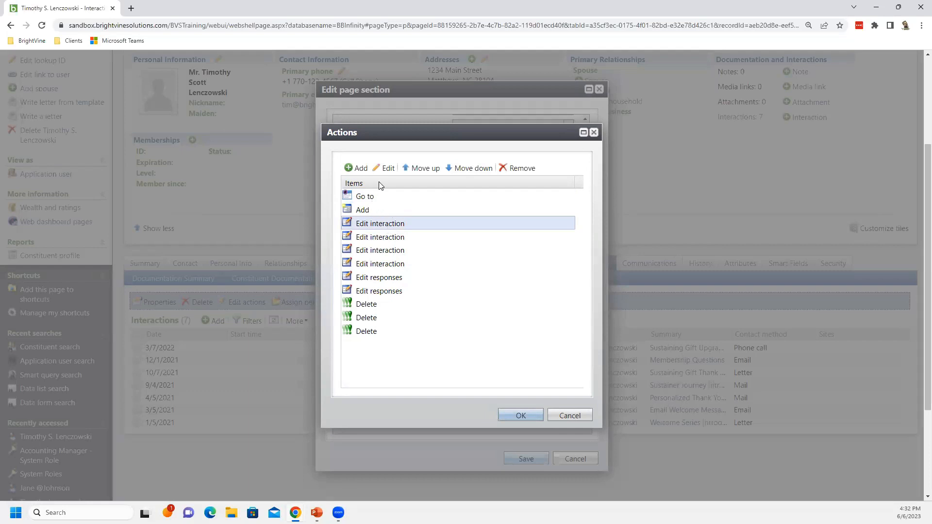
pyautogui.click(385, 168)
pyautogui.doubleClick(416, 228)
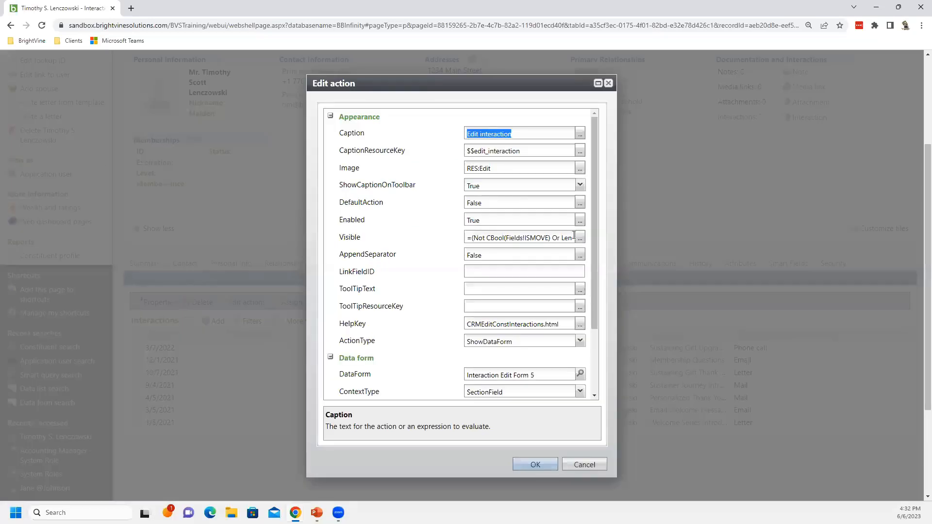
pyautogui.click(549, 239)
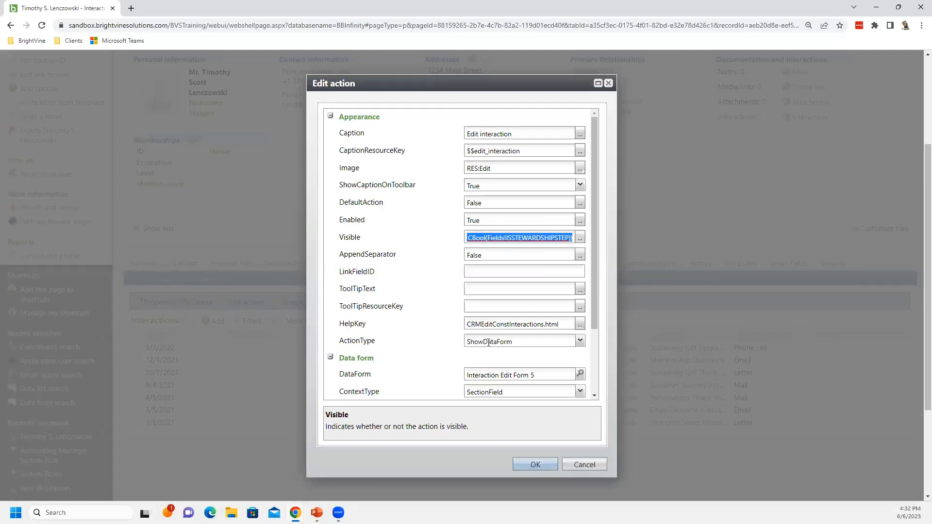
pyautogui.click(573, 466)
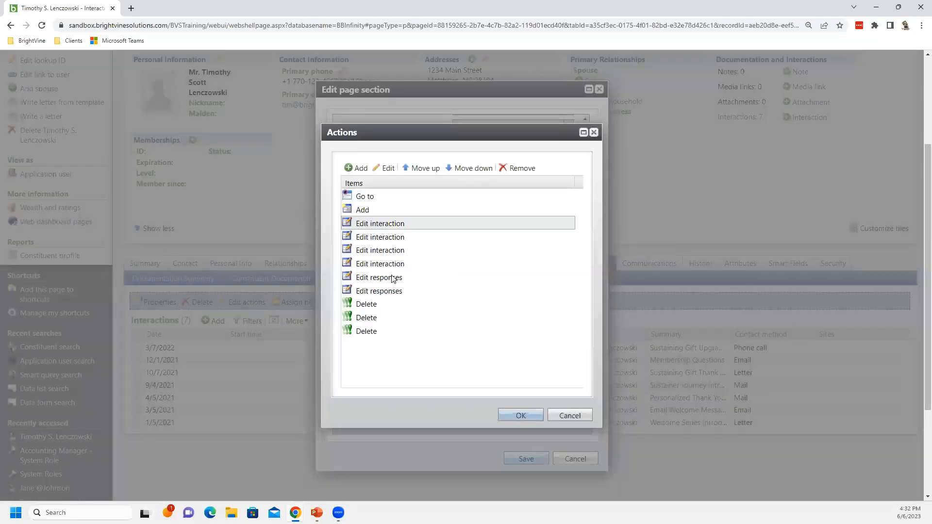
# Open the third Edit interaction action, inspect its Visible expression, and close it unchanged
pyautogui.click(393, 250)
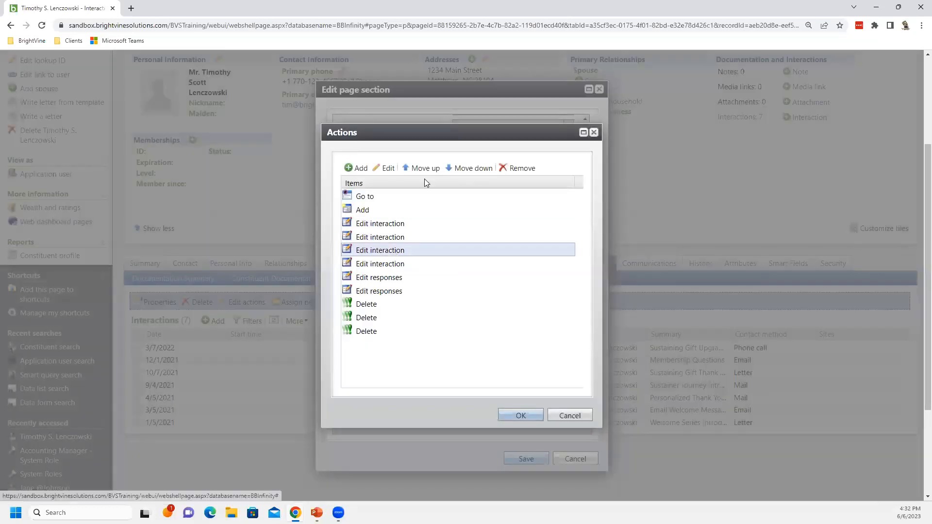
pyautogui.click(385, 168)
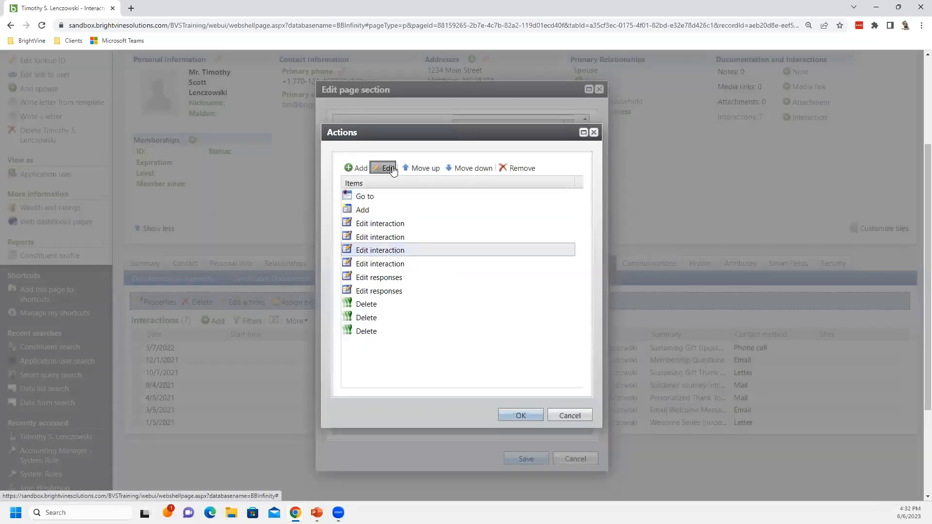
pyautogui.doubleClick(422, 240)
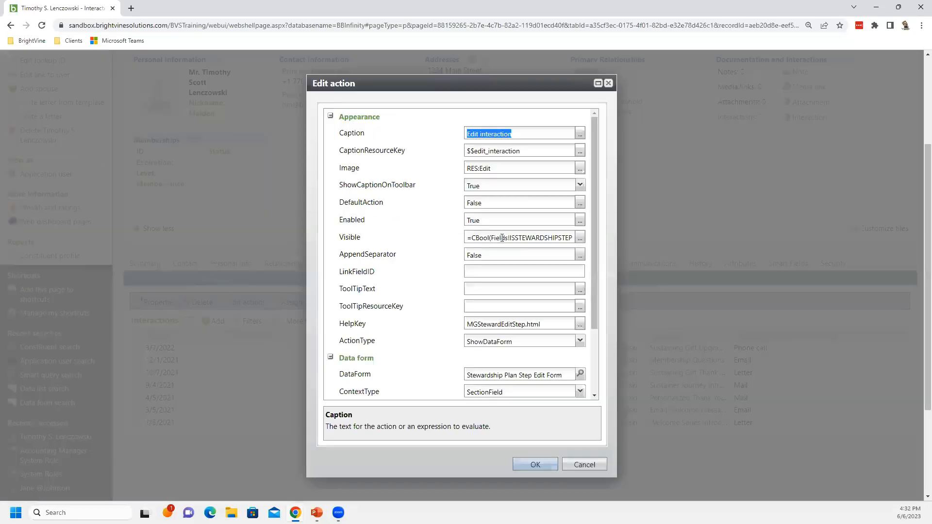
pyautogui.moveTo(502, 240); pyautogui.dragTo(573, 238)
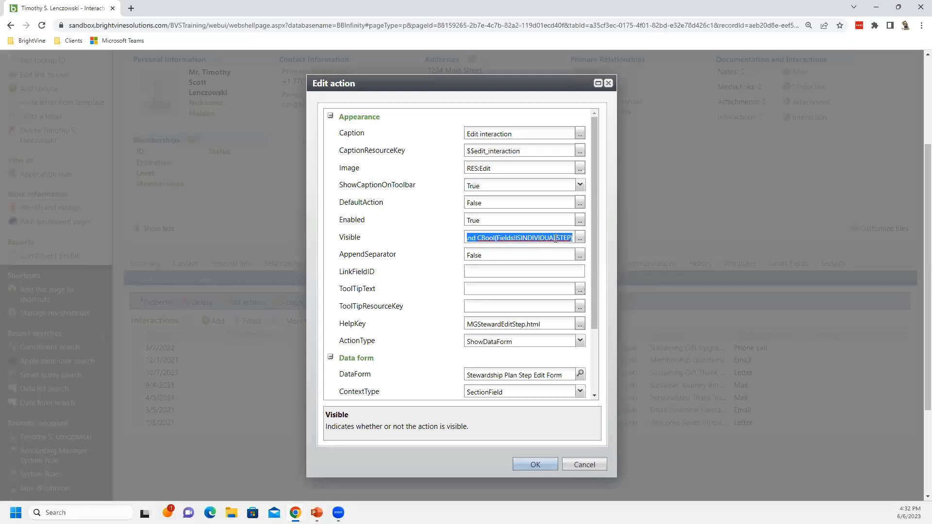
pyautogui.click(569, 465)
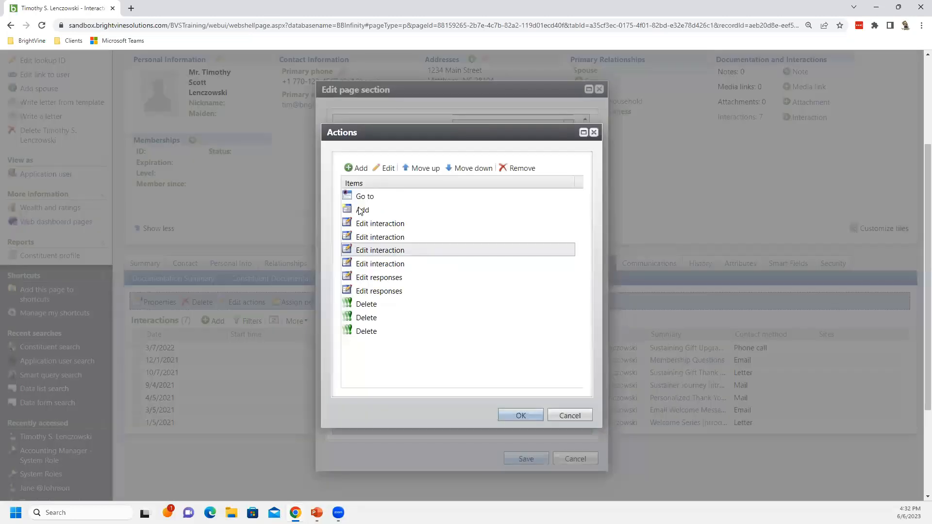
# Open the Add action, inspect its ActionType and DataForm settings, and close the action, Actions and page section dialogs unchanged
pyautogui.click(360, 210)
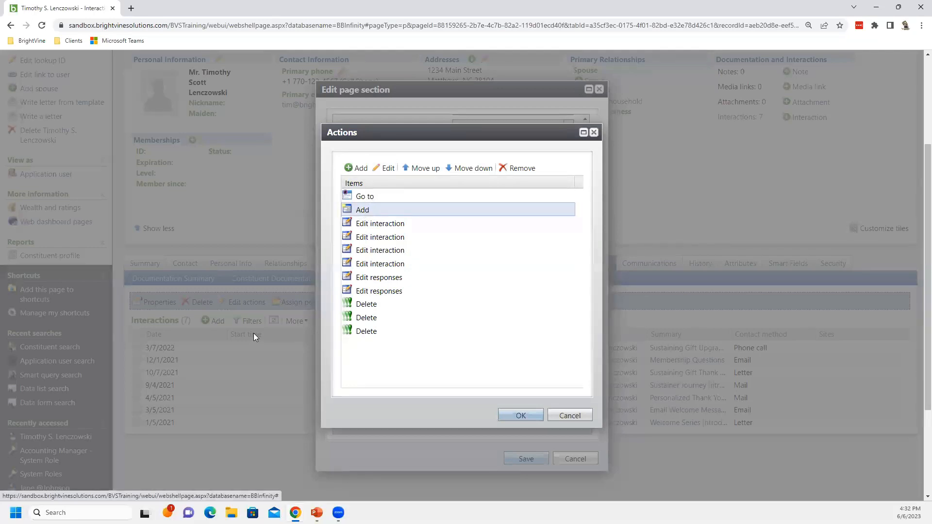
pyautogui.click(384, 168)
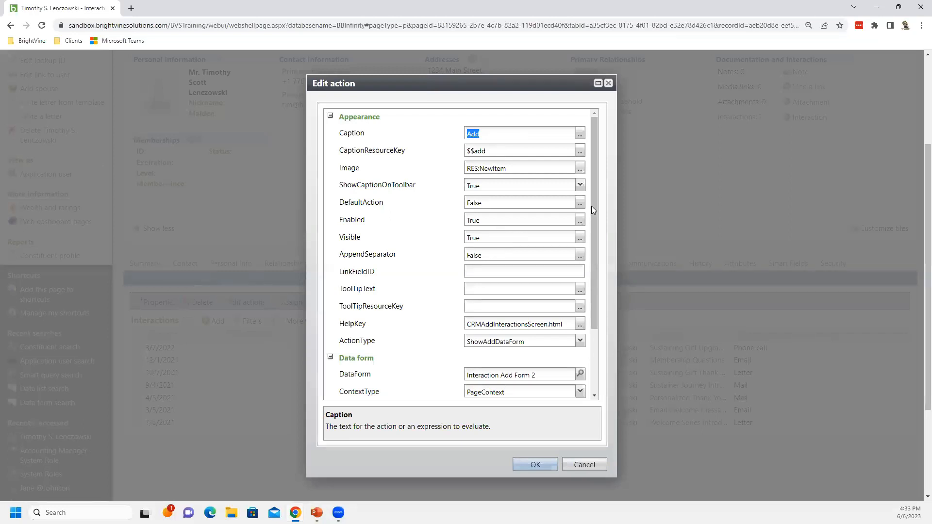
pyautogui.moveTo(596, 214); pyautogui.dragTo(604, 259)
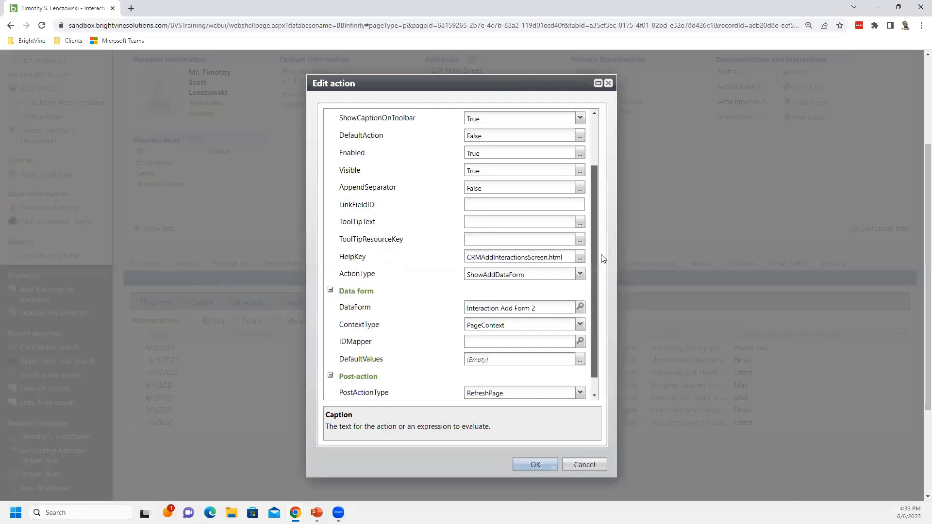
pyautogui.click(520, 279)
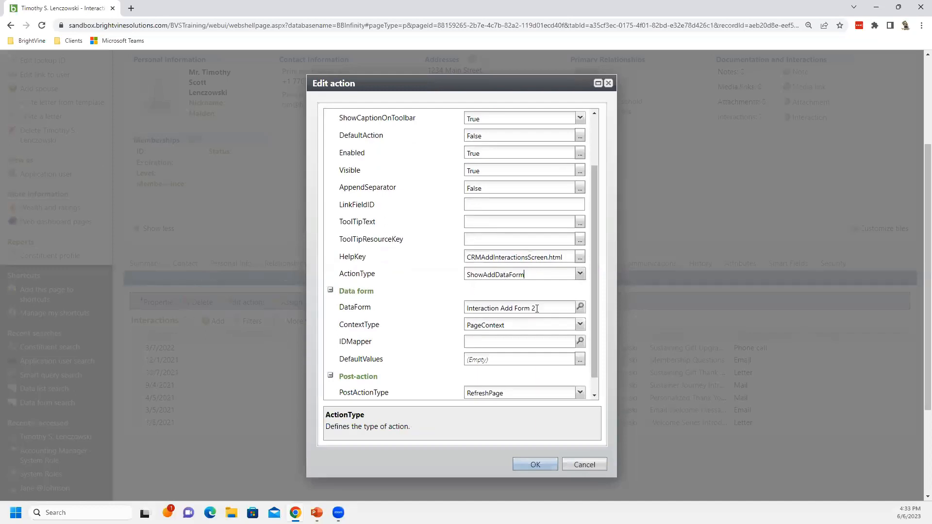
pyautogui.moveTo(537, 308); pyautogui.dragTo(460, 310)
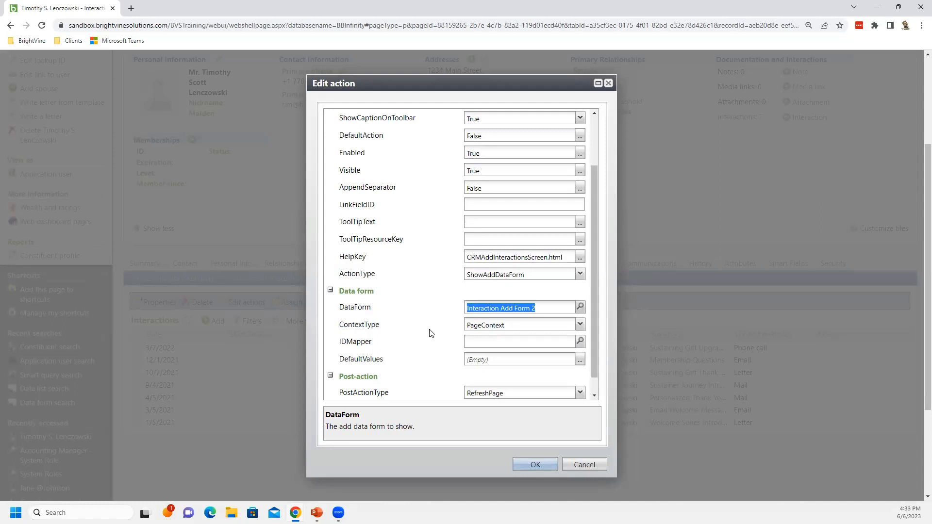
pyautogui.click(596, 466)
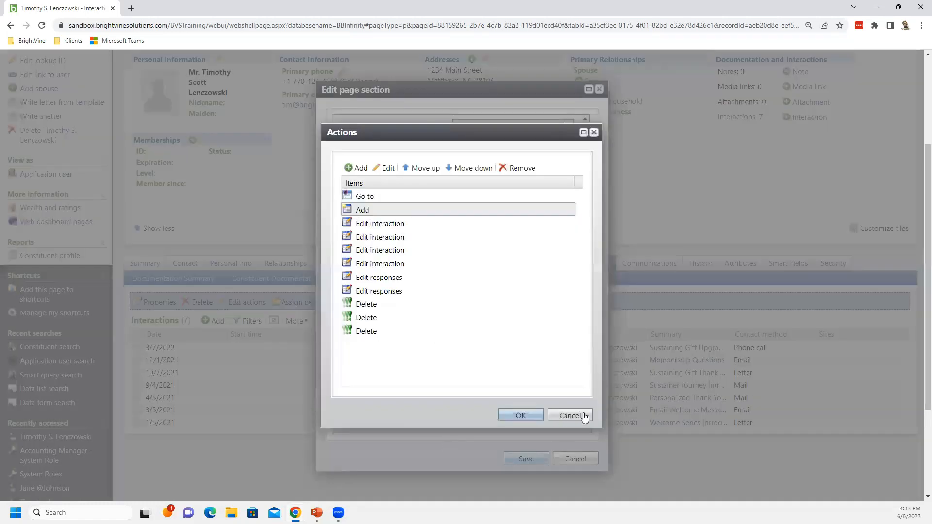
pyautogui.click(584, 416)
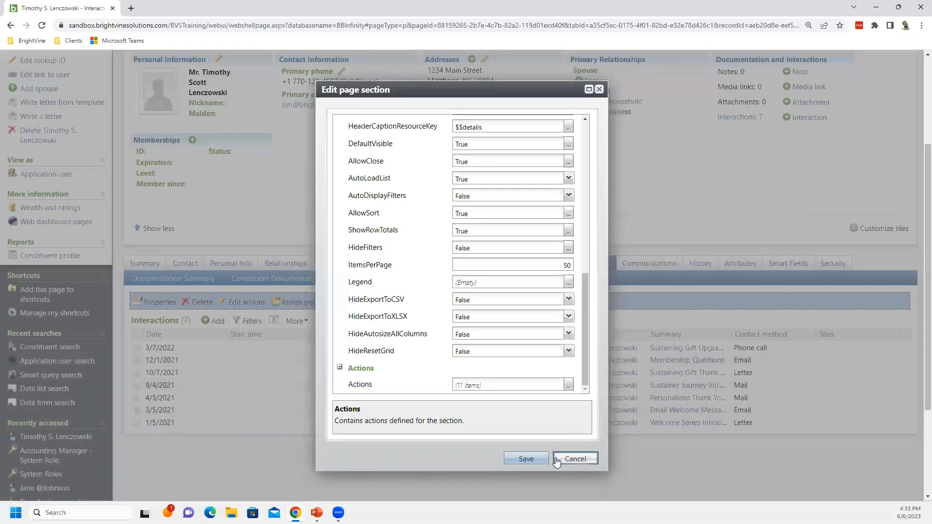
pyautogui.click(557, 462)
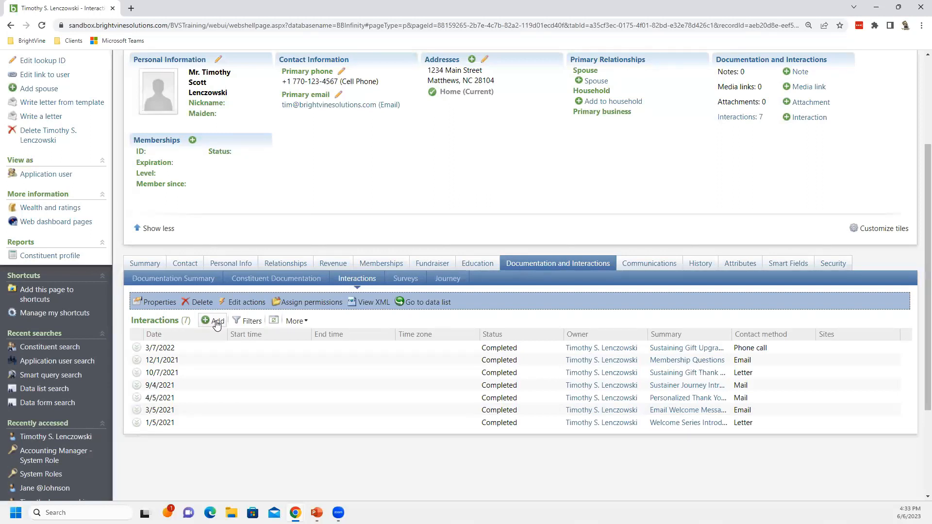
# Expand the 3/7/2022 interaction row to view its row actions
pyautogui.click(137, 348)
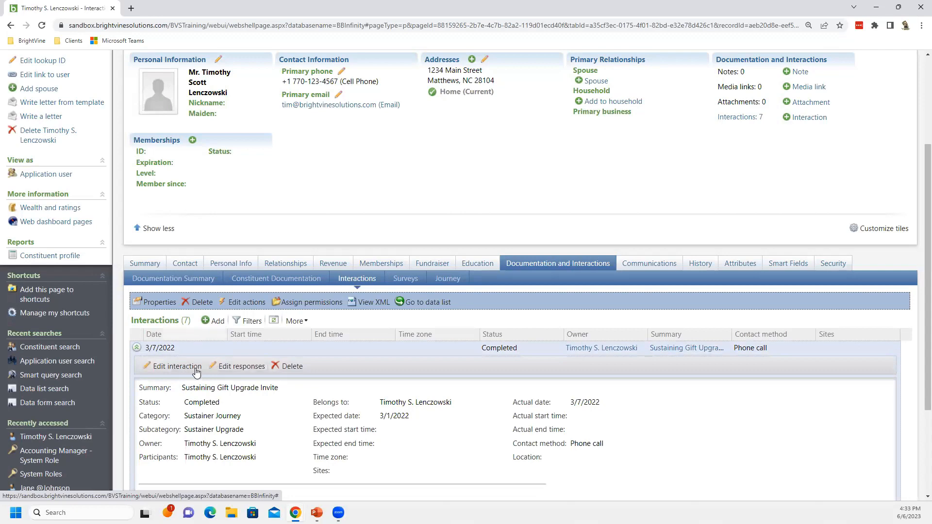
pyautogui.scroll(1, 197, 386)
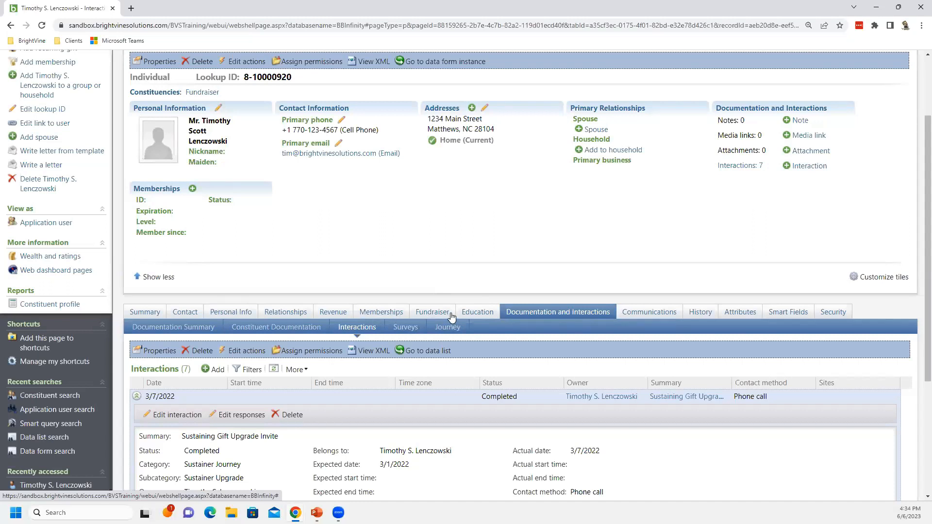
# On the Fundraiser tab, rename the Opportunities and Asks child tab's caption to Opportunities and save the page tabs
pyautogui.click(430, 313)
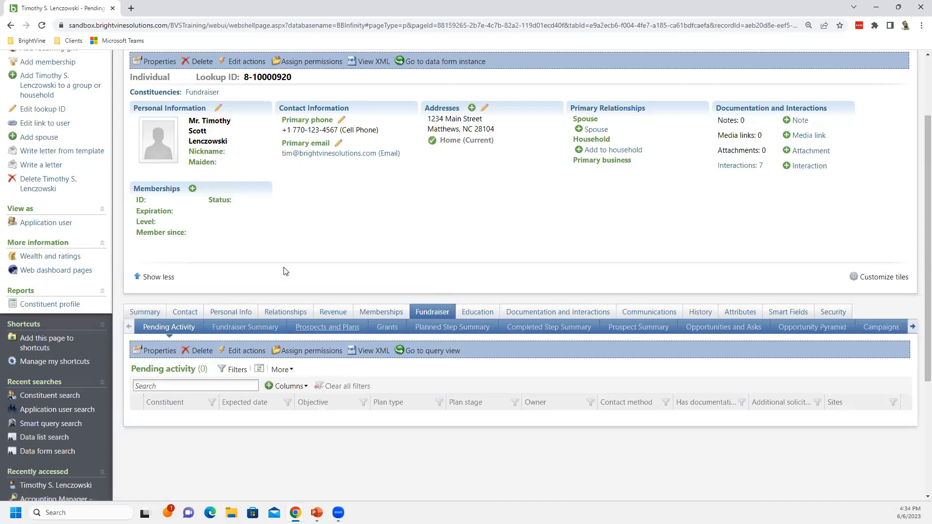
pyautogui.scroll(2, 284, 271)
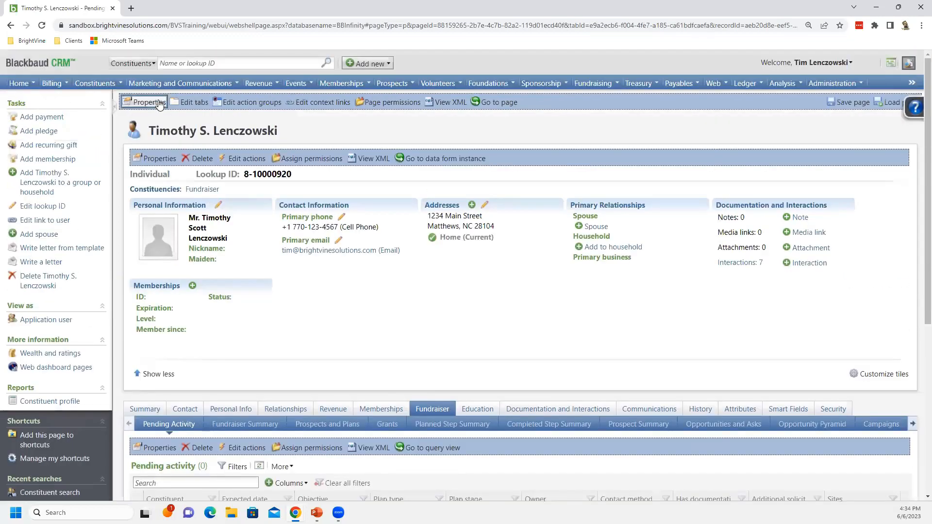
pyautogui.click(190, 103)
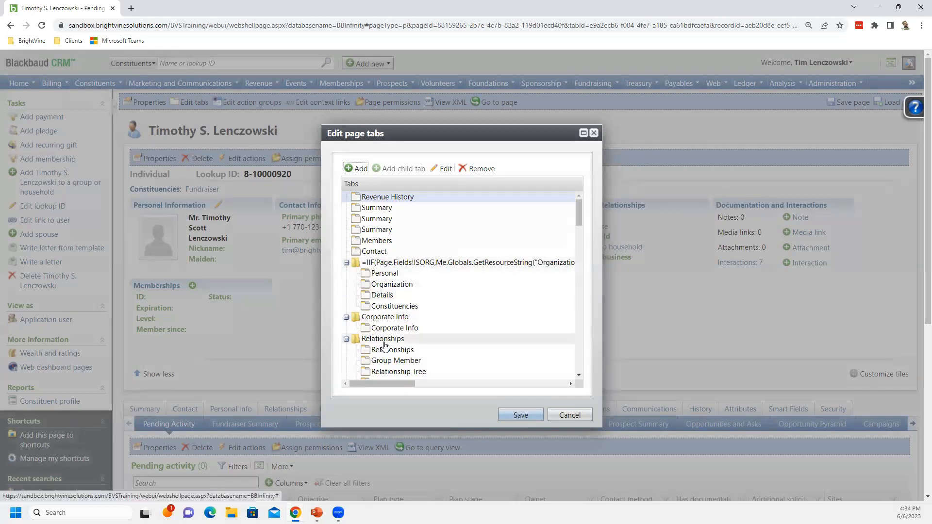
pyautogui.moveTo(572, 221); pyautogui.dragTo(579, 318)
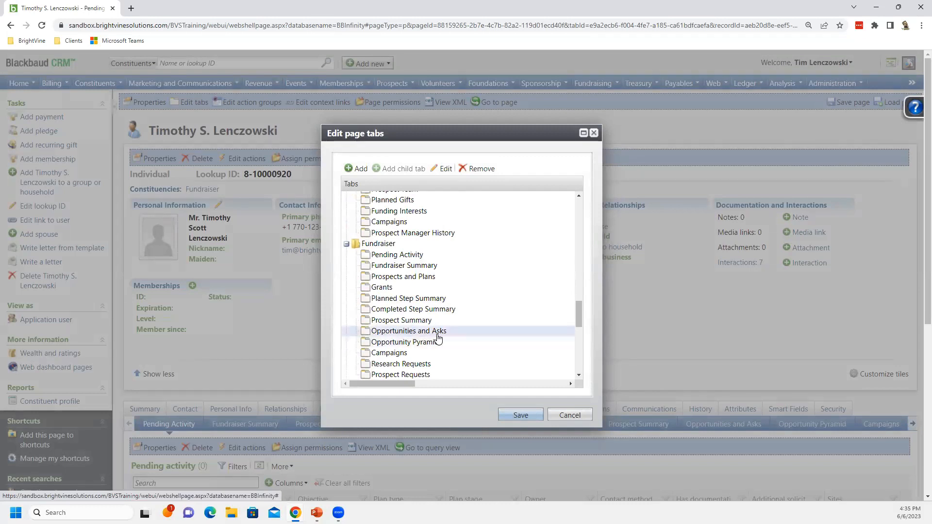
pyautogui.click(420, 330)
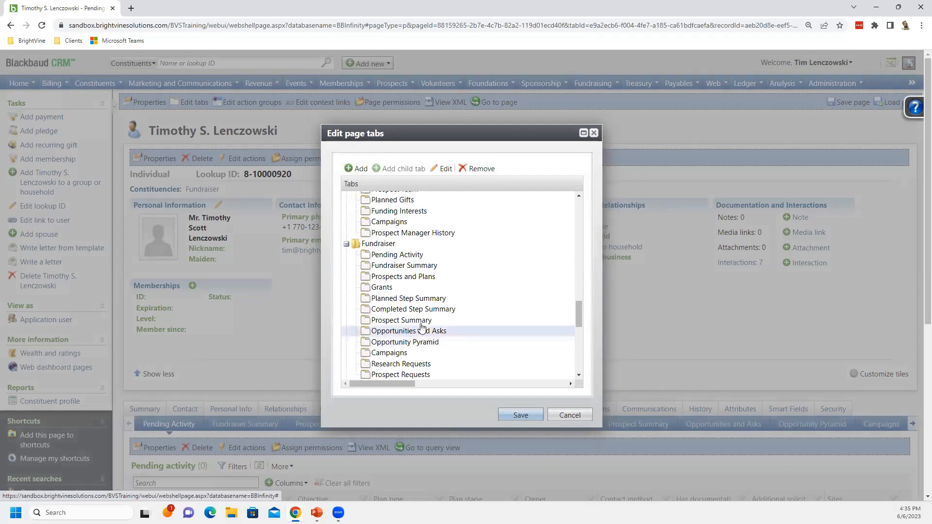
pyautogui.click(441, 170)
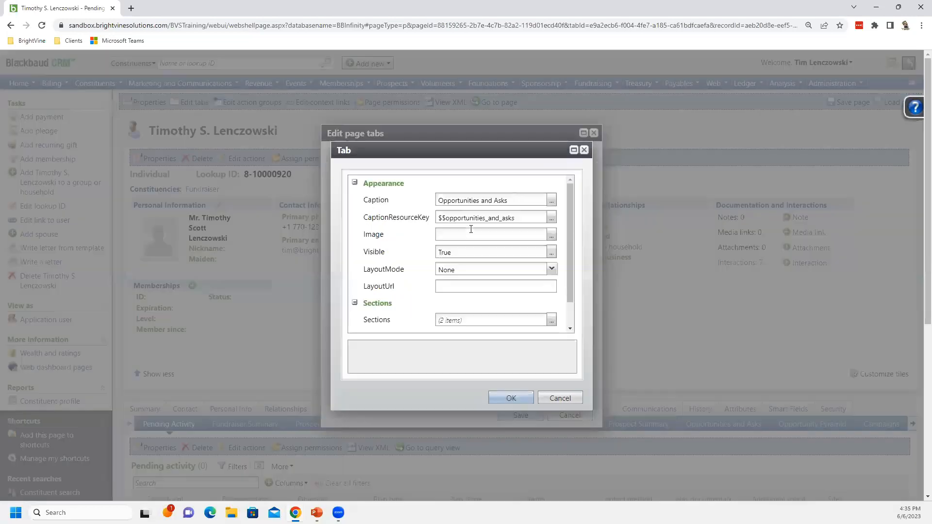
pyautogui.click(513, 200)
pyautogui.click(513, 200)
pyautogui.moveTo(482, 202); pyautogui.dragTo(526, 199)
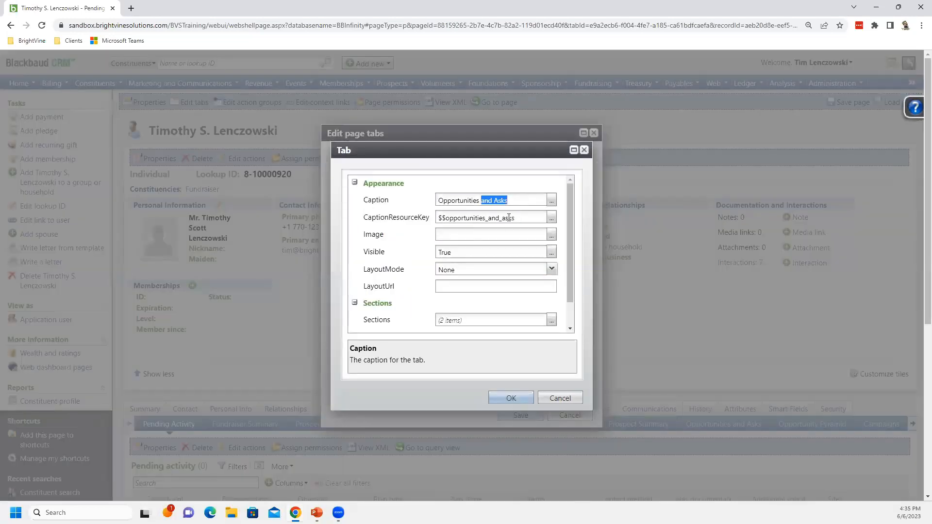
pyautogui.press('BackSpace')
pyautogui.click(498, 399)
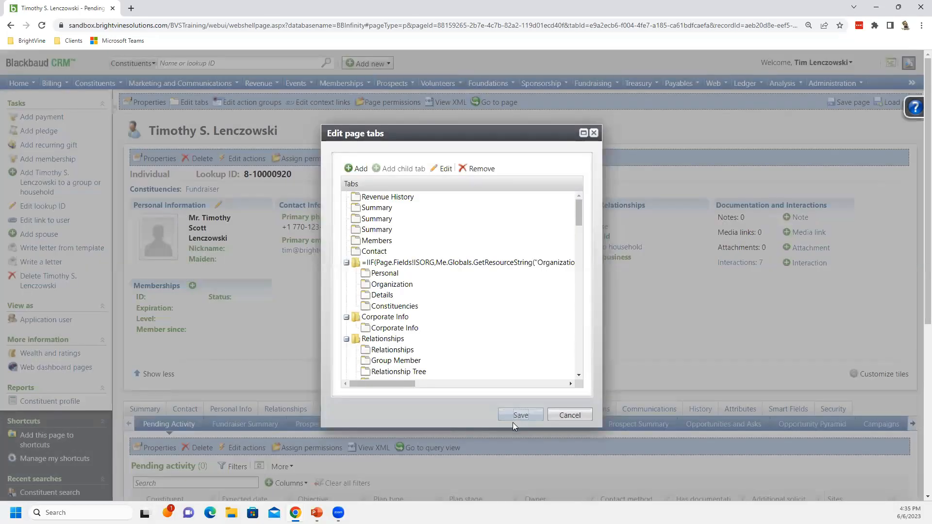
pyautogui.click(513, 419)
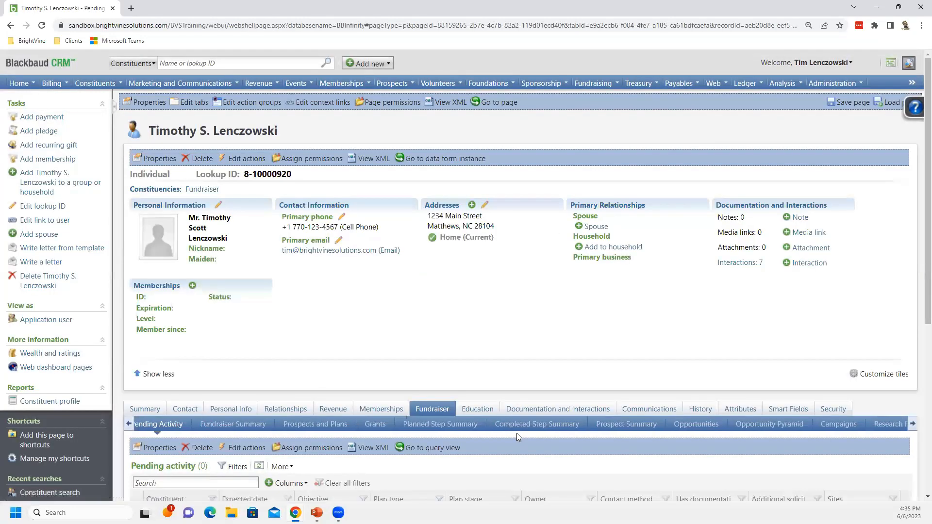
# Open the Journey subtab under Documentation and Interactions
pyautogui.scroll(-1, 509, 446)
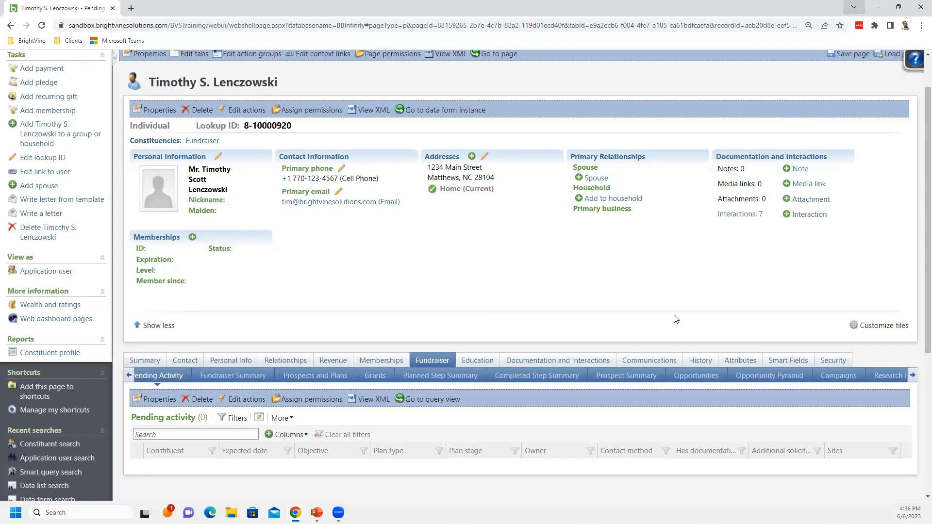
pyautogui.scroll(-1, 551, 383)
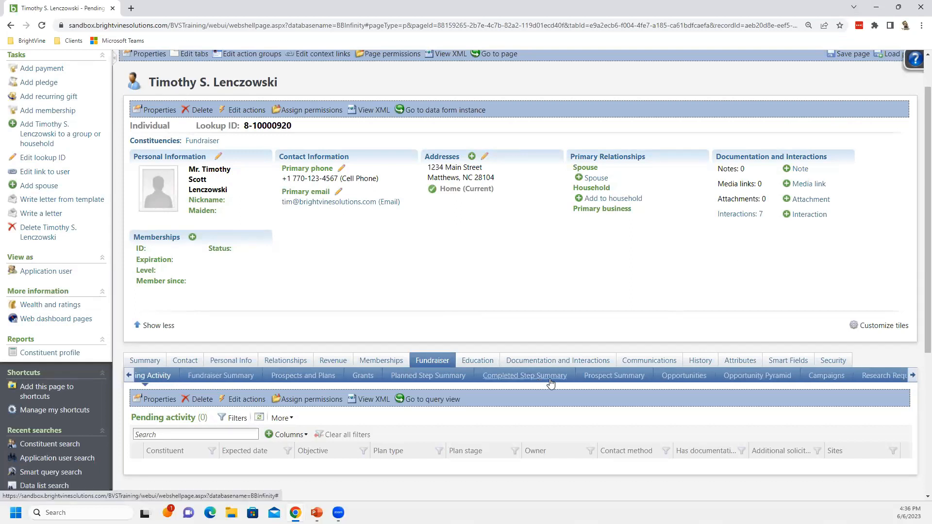
pyautogui.click(529, 361)
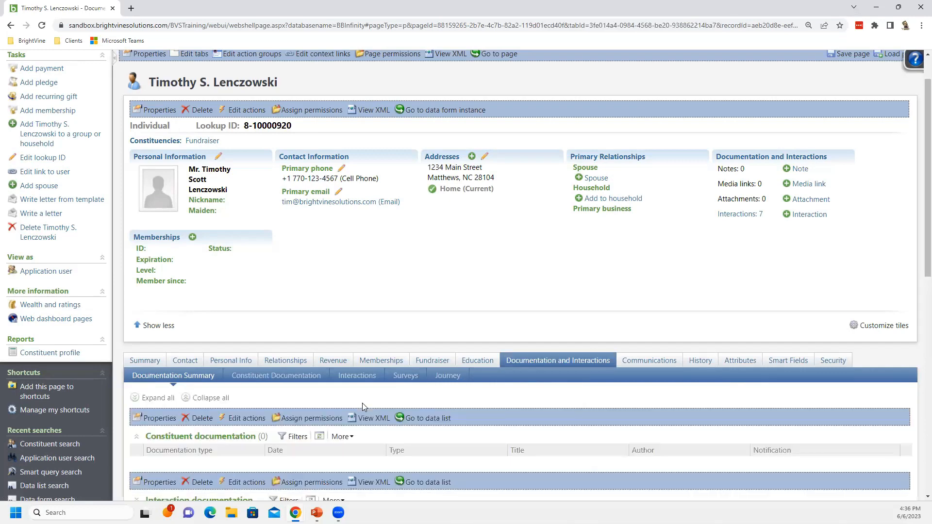
pyautogui.scroll(-3, 371, 400)
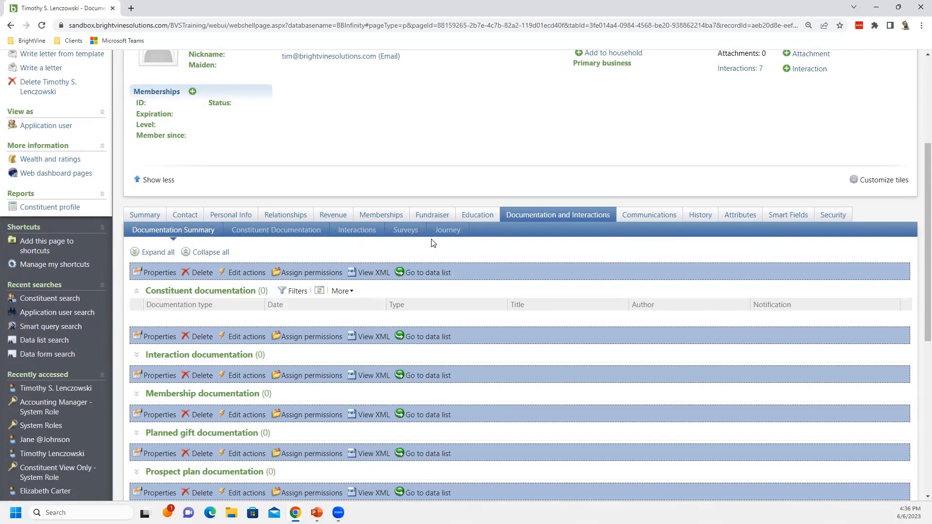
pyautogui.click(447, 233)
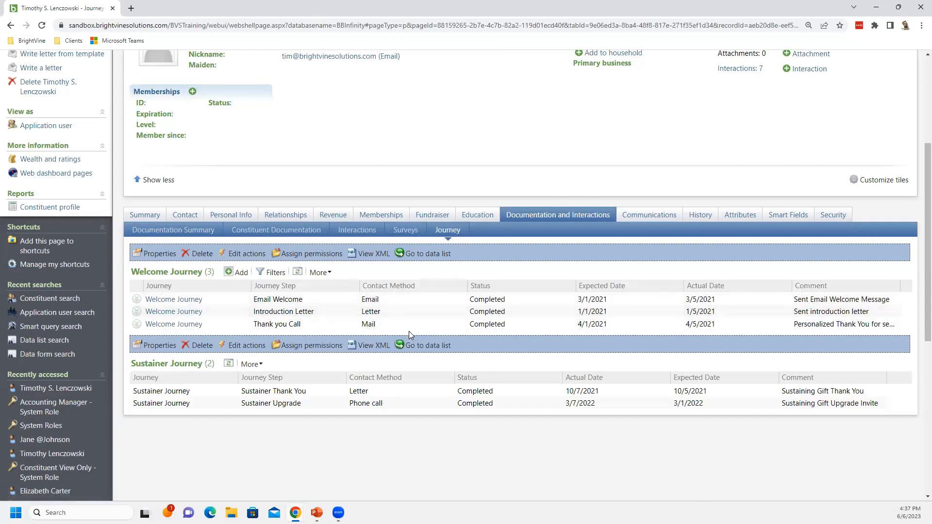
# Open the edit interaction form for the first Welcome Journey step and close it unchanged
pyautogui.scroll(1, 412, 329)
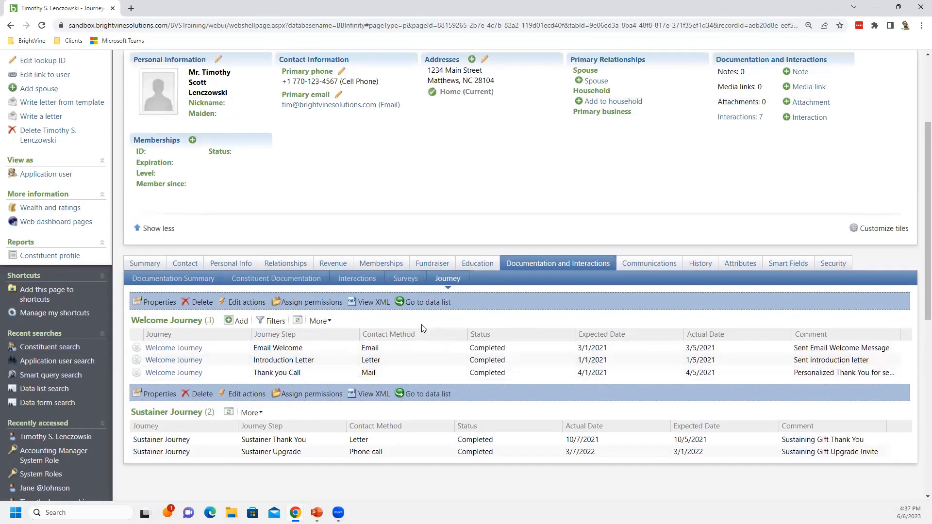
pyautogui.scroll(1, 413, 329)
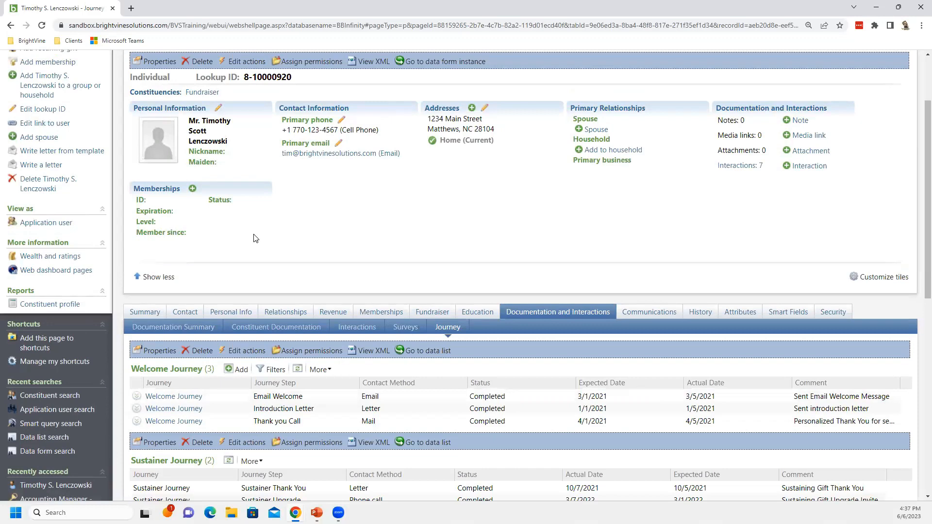
pyautogui.scroll(1, 275, 236)
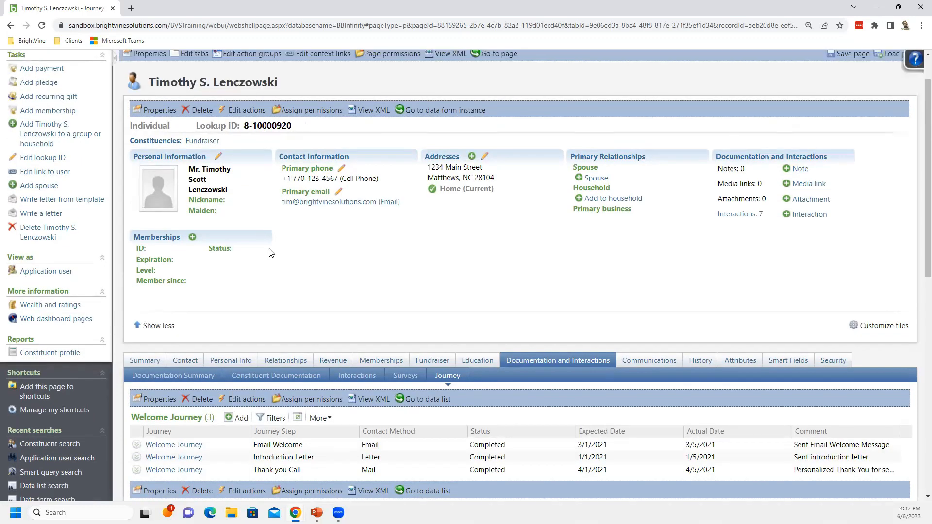
pyautogui.scroll(-1, 271, 250)
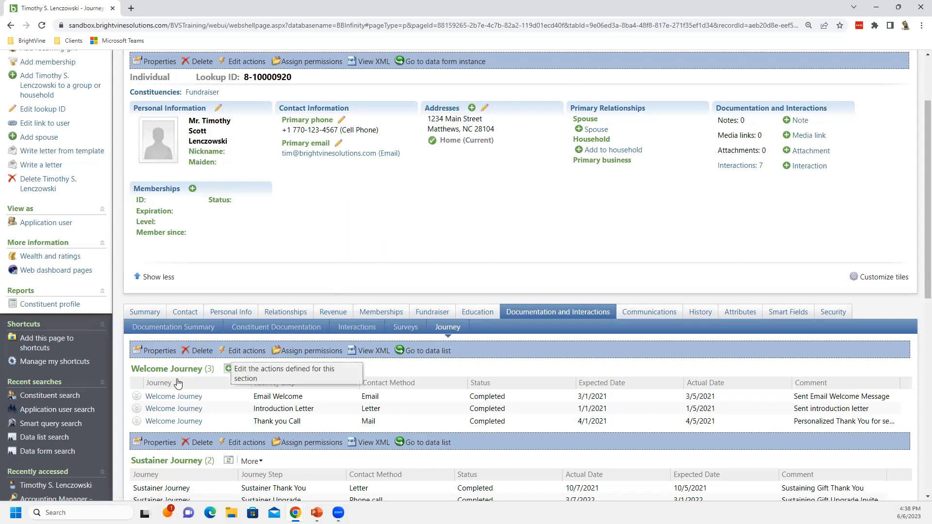
pyautogui.moveTo(216, 351); pyautogui.dragTo(141, 351)
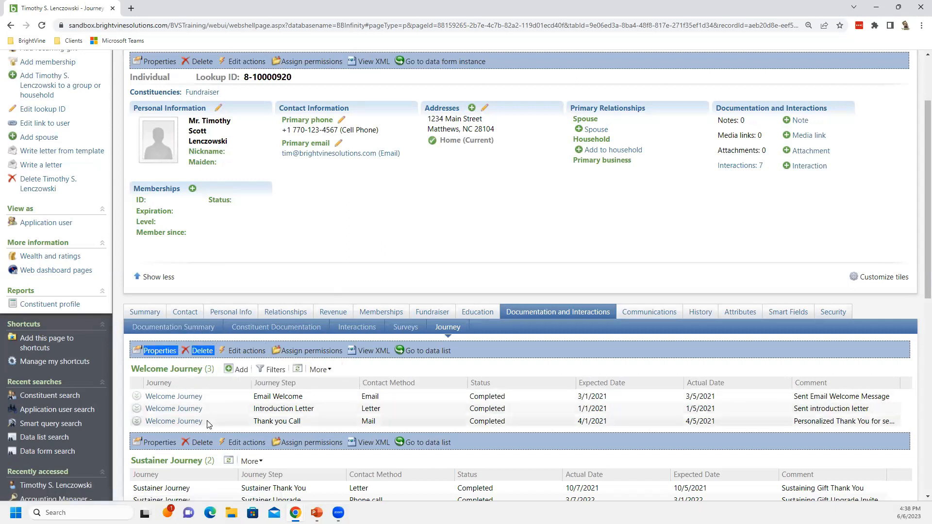
pyautogui.click(138, 397)
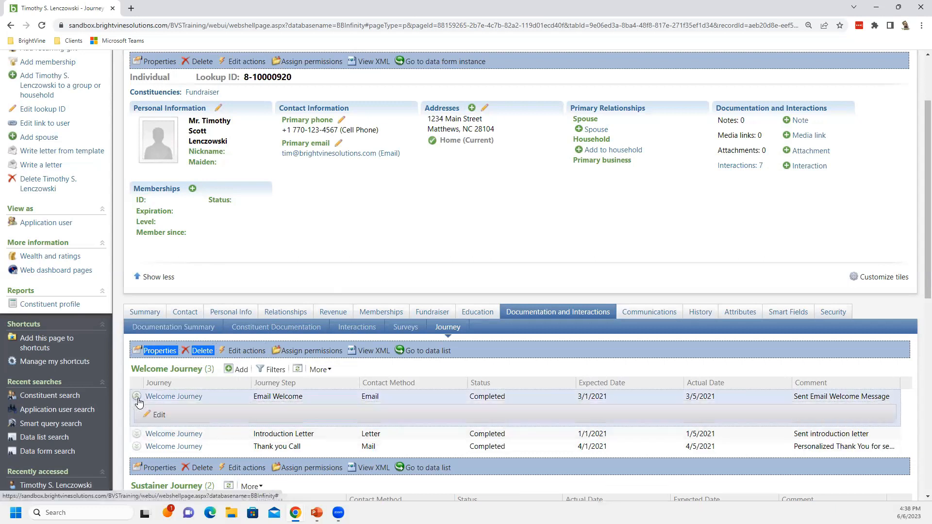
pyautogui.click(159, 416)
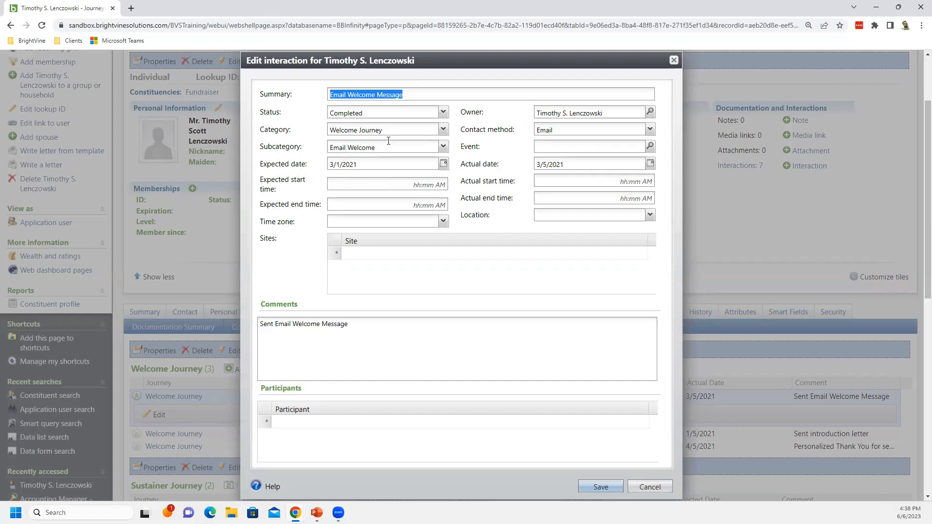
pyautogui.click(644, 486)
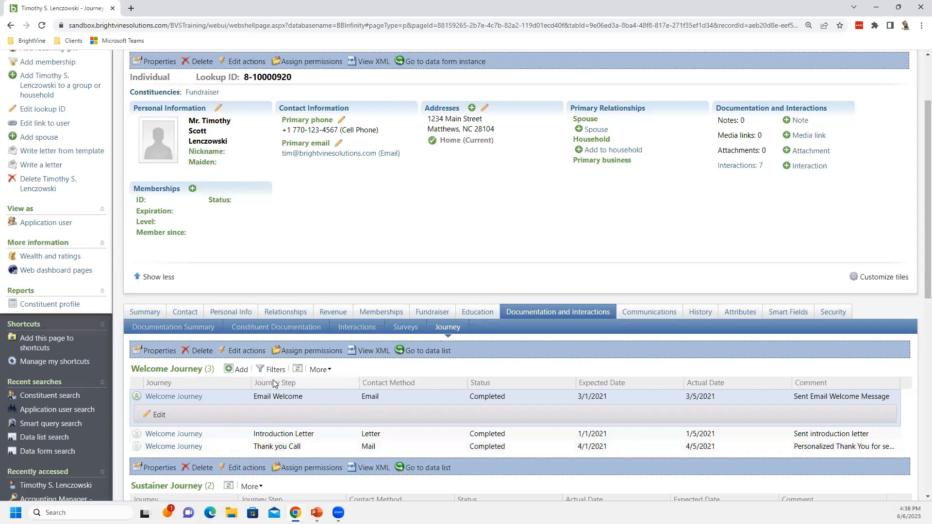
# Open Shell Design from the Administration area's Application page
pyautogui.scroll(3, 341, 383)
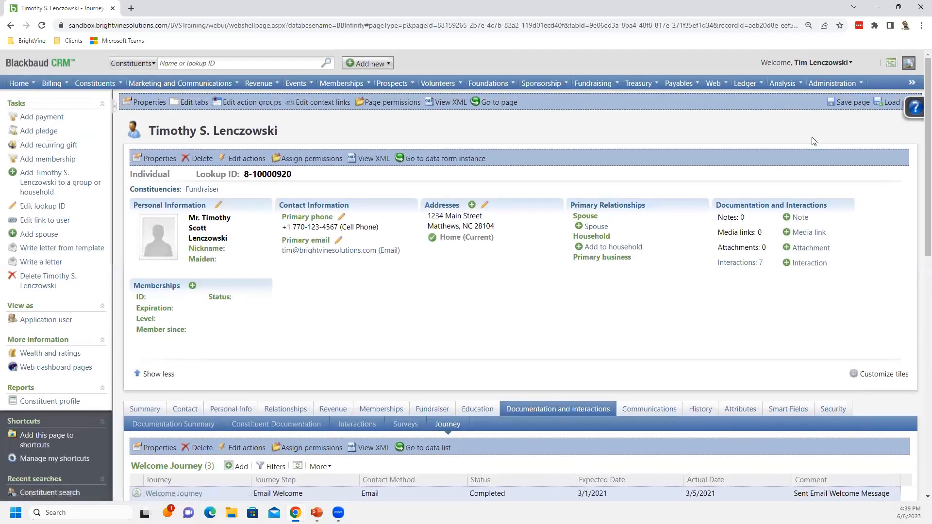
pyautogui.click(834, 85)
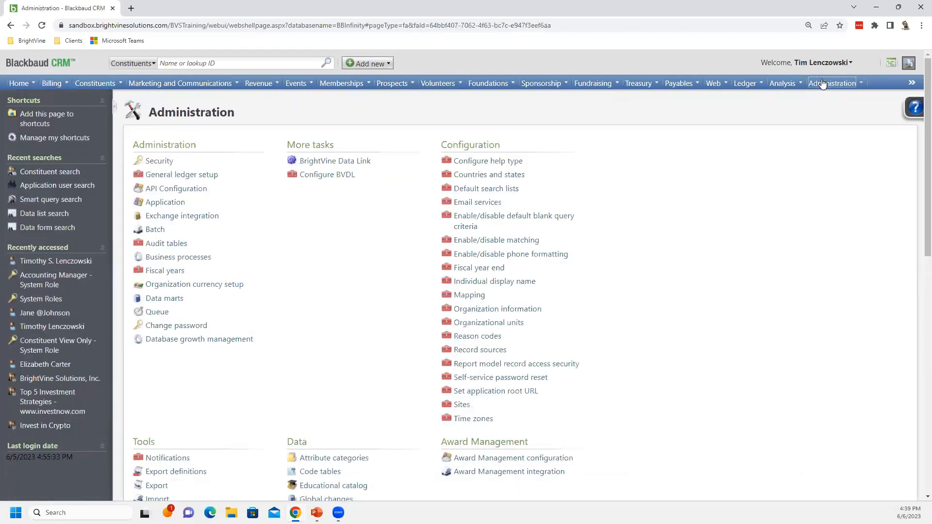
pyautogui.click(165, 203)
pyautogui.click(164, 167)
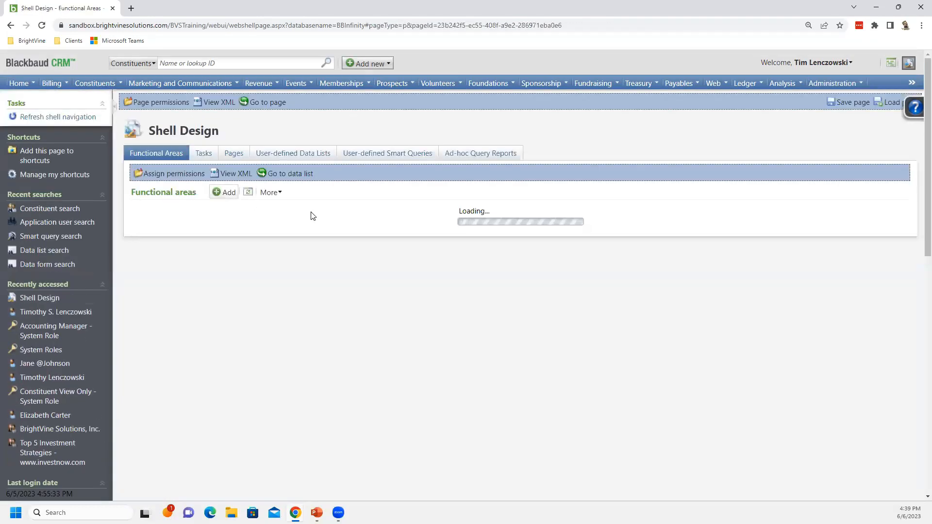
# Open the Welcome Journey user-defined data list and review its save options, including the context record ID field, then cancel
pyautogui.click(294, 155)
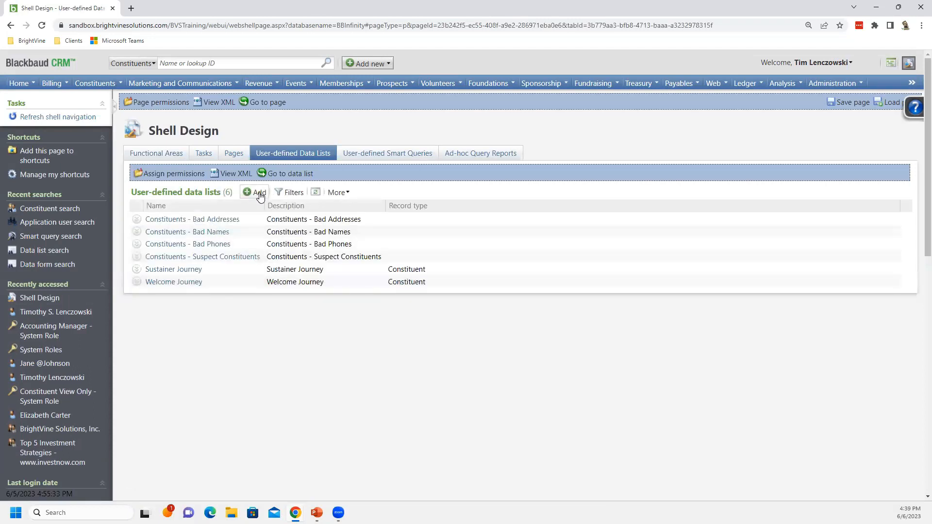
pyautogui.click(136, 282)
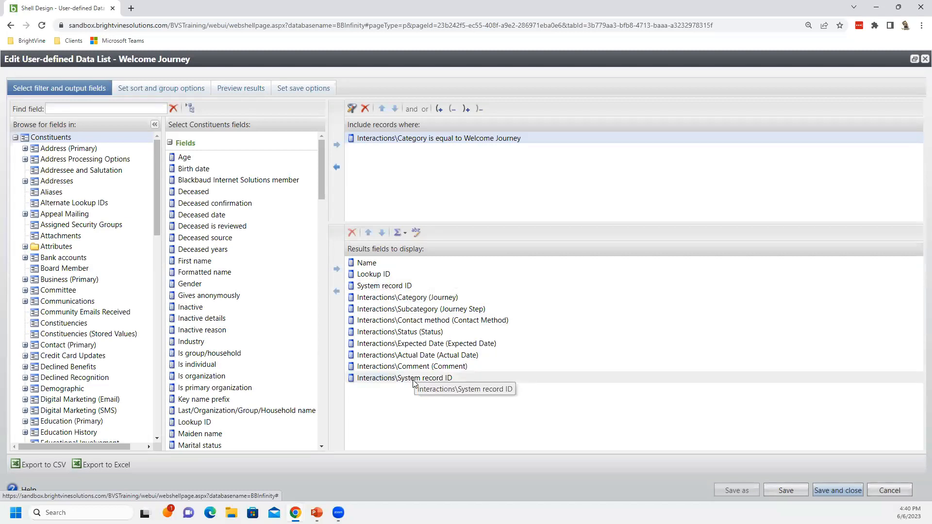
pyautogui.click(282, 90)
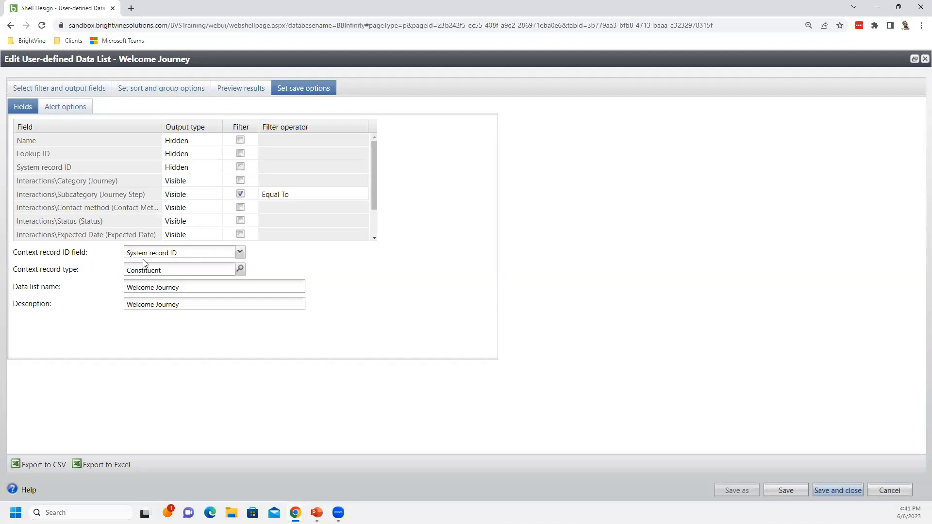
pyautogui.click(240, 254)
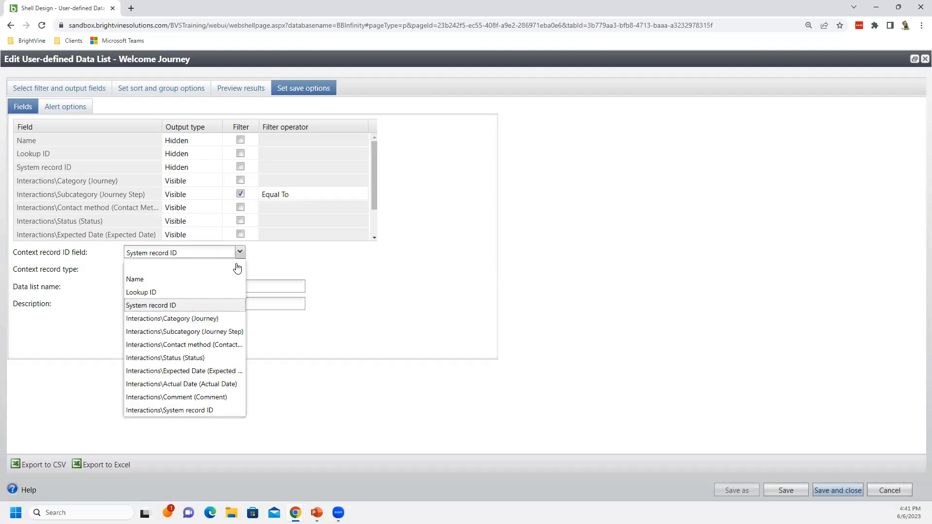
pyautogui.click(83, 270)
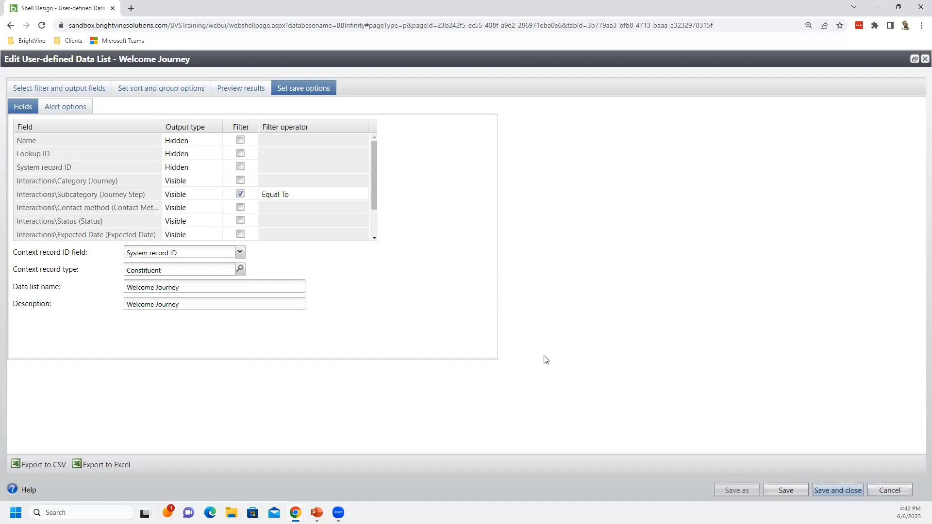
pyautogui.click(890, 491)
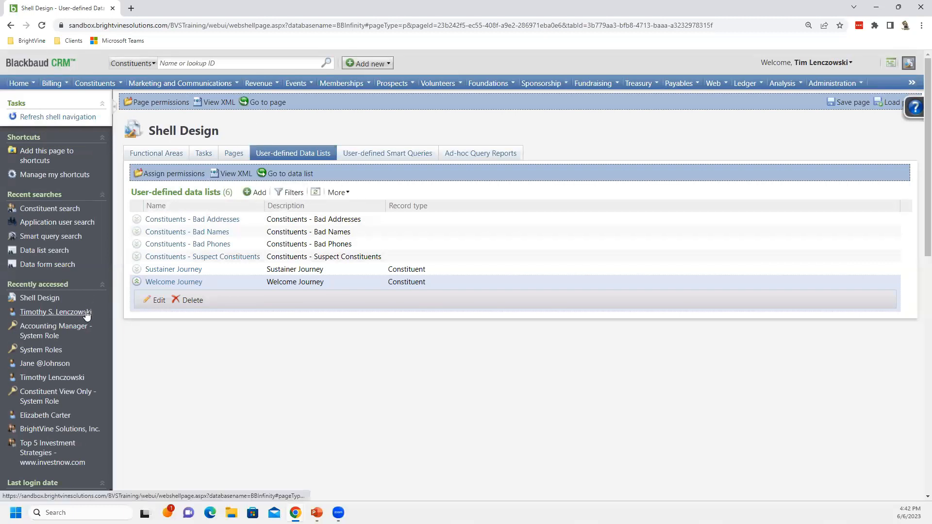
pyautogui.click(55, 312)
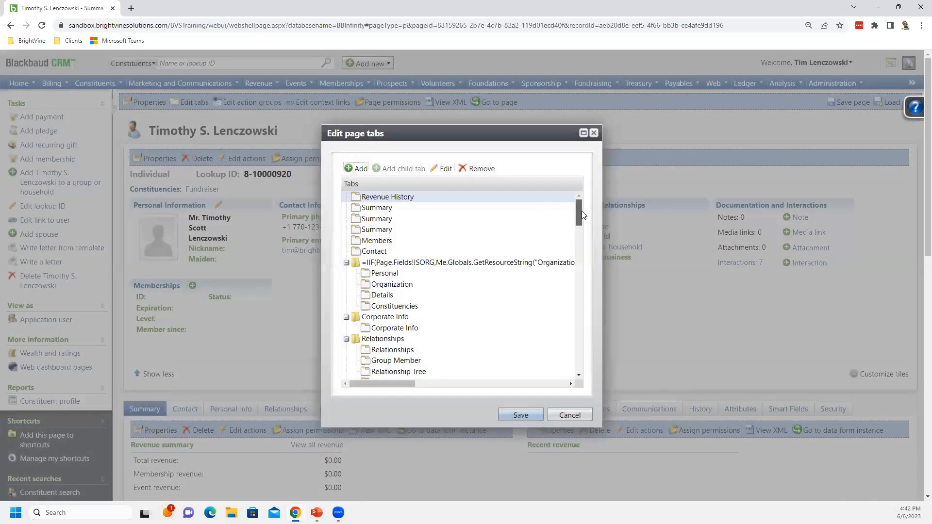
pyautogui.moveTo(581, 211); pyautogui.dragTo(622, 329)
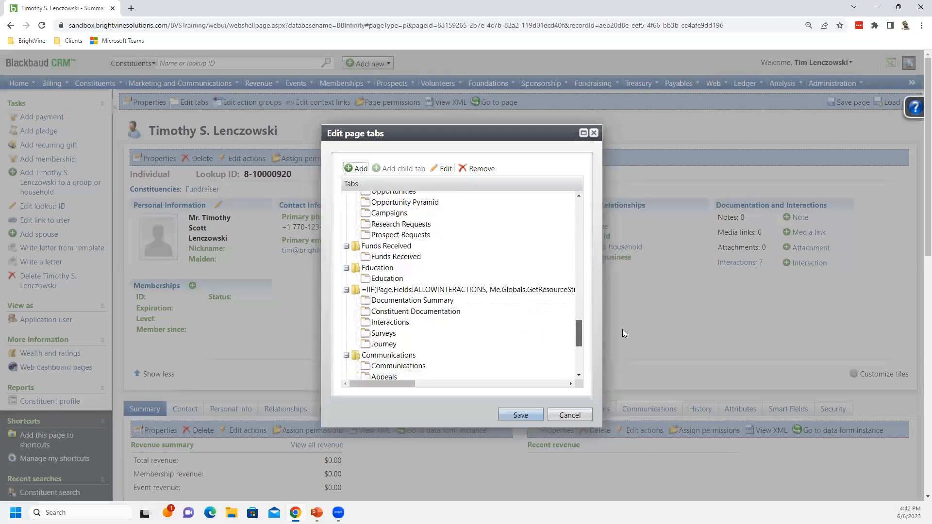
pyautogui.click(390, 349)
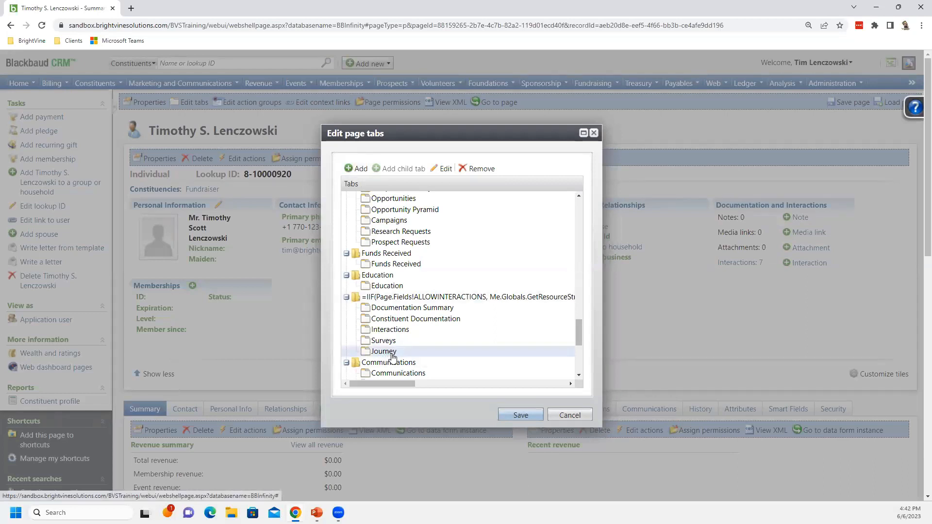
pyautogui.click(442, 168)
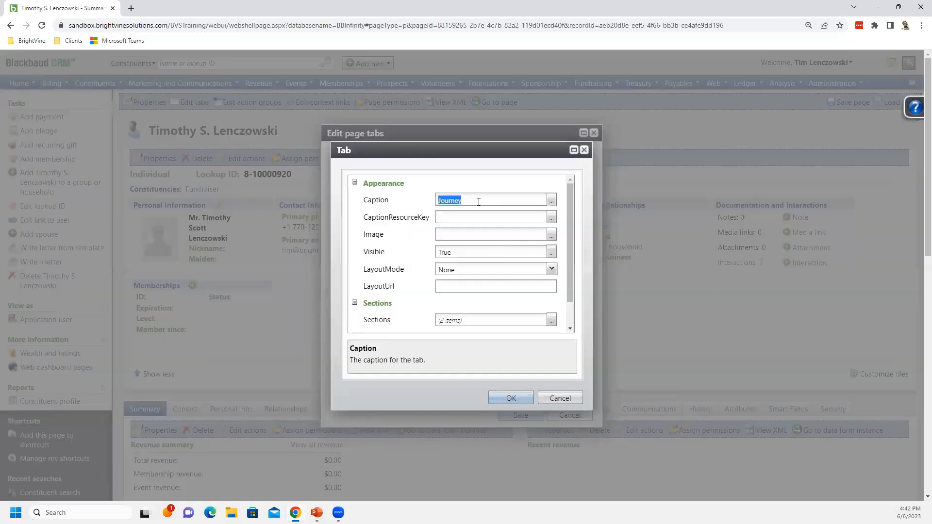
pyautogui.click(475, 199)
pyautogui.click(461, 252)
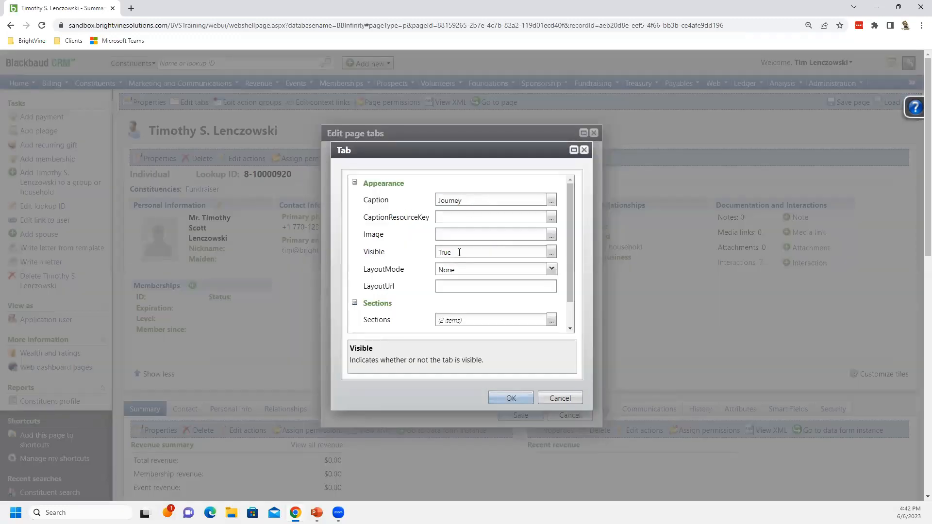
pyautogui.click(472, 330)
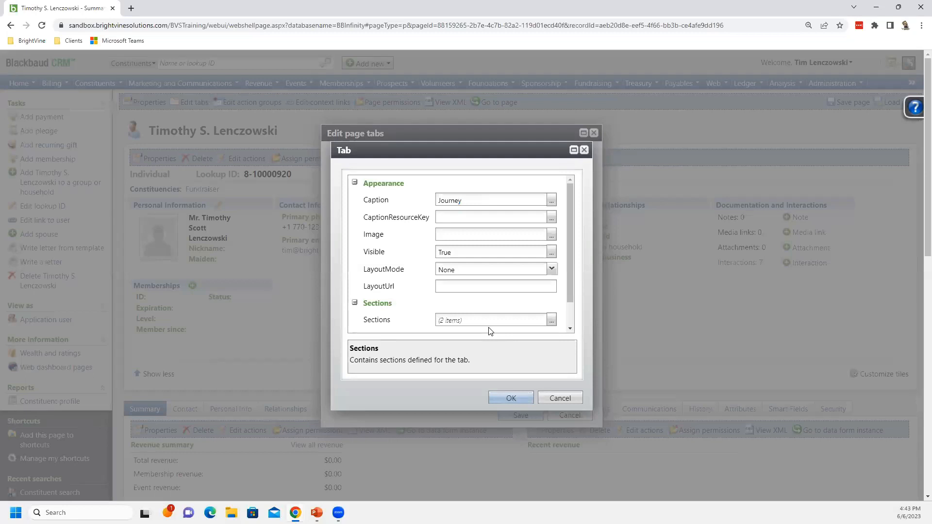
# Open the Journey tab's Welcome Journey section properties and its list of data list actions
pyautogui.click(551, 320)
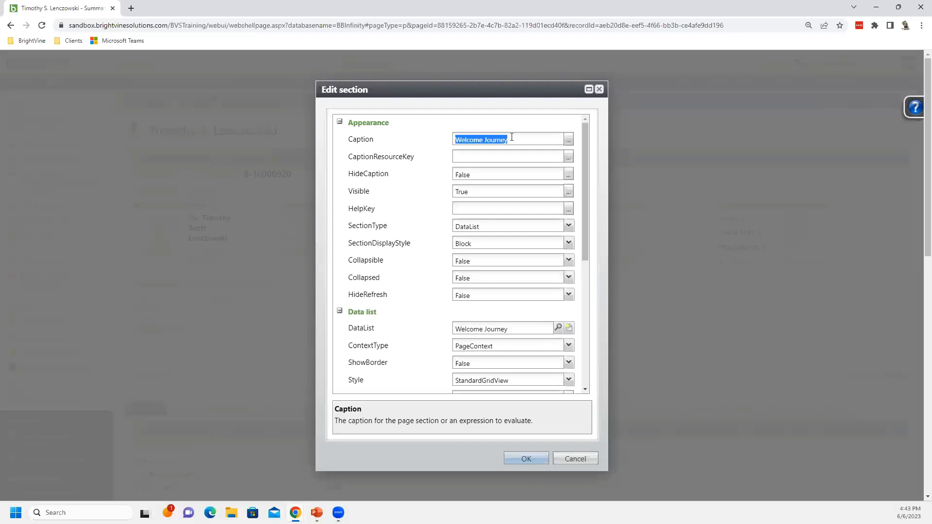
pyautogui.click(486, 225)
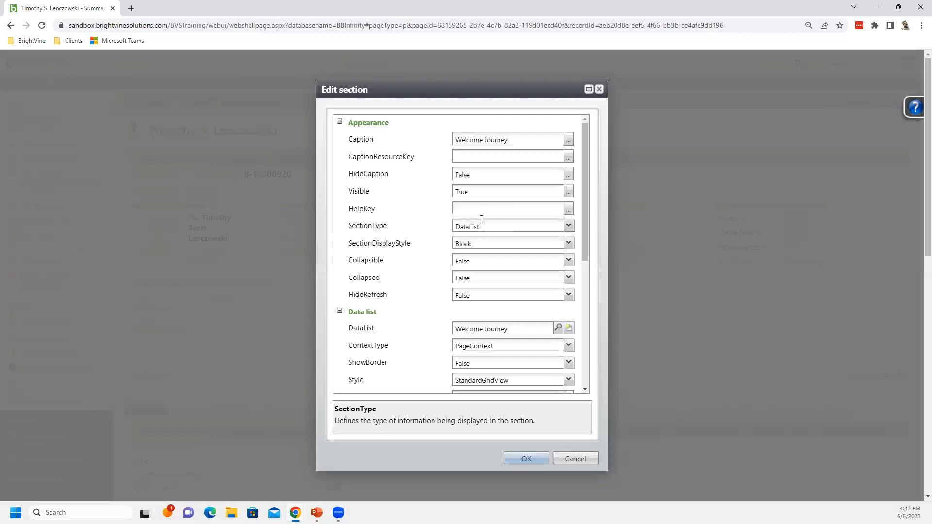
pyautogui.click(516, 328)
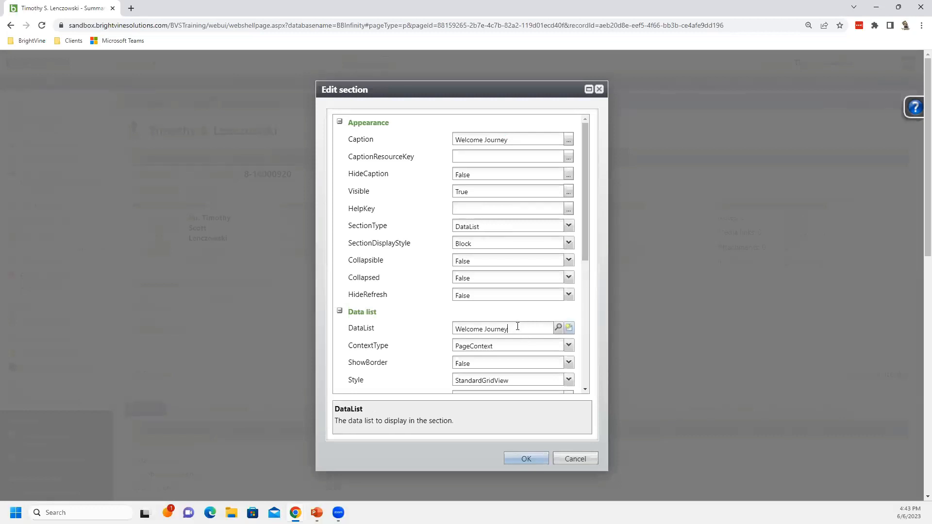
pyautogui.moveTo(582, 234); pyautogui.dragTo(606, 327)
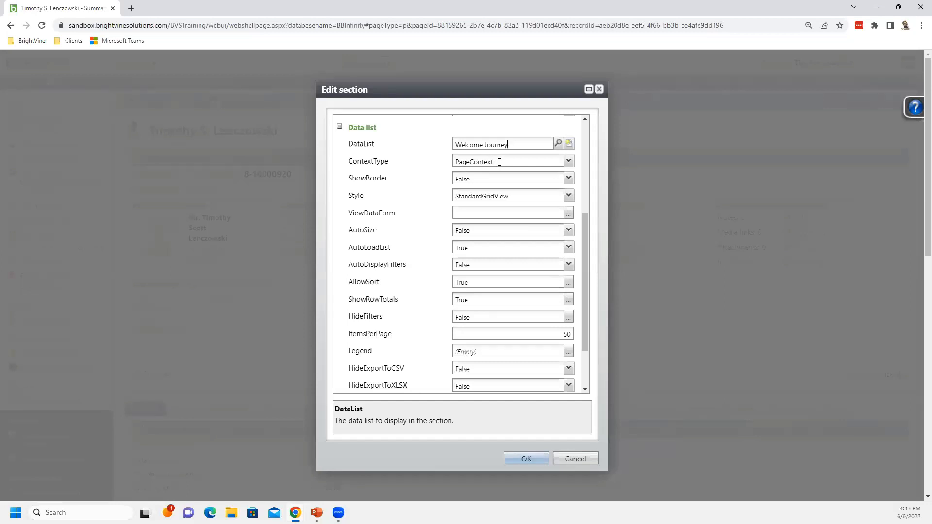
pyautogui.click(510, 144)
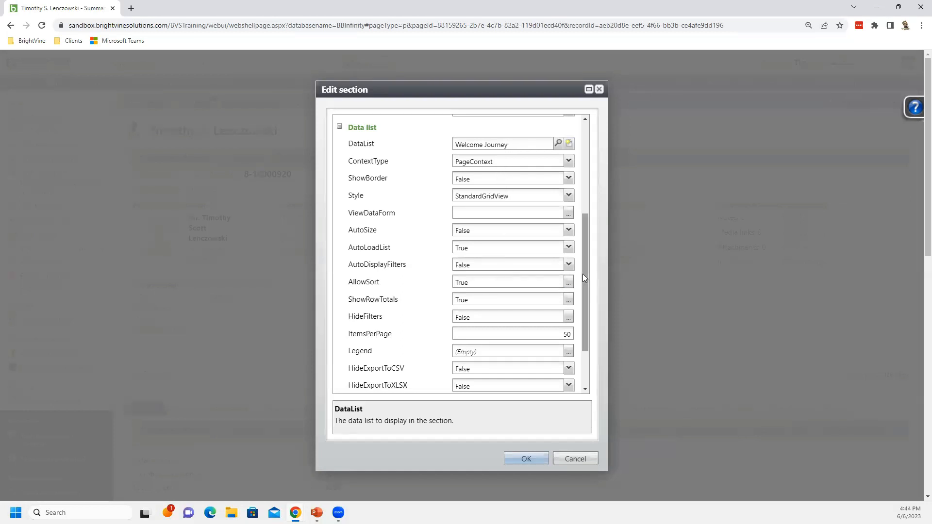
pyautogui.moveTo(583, 274); pyautogui.dragTo(505, 367)
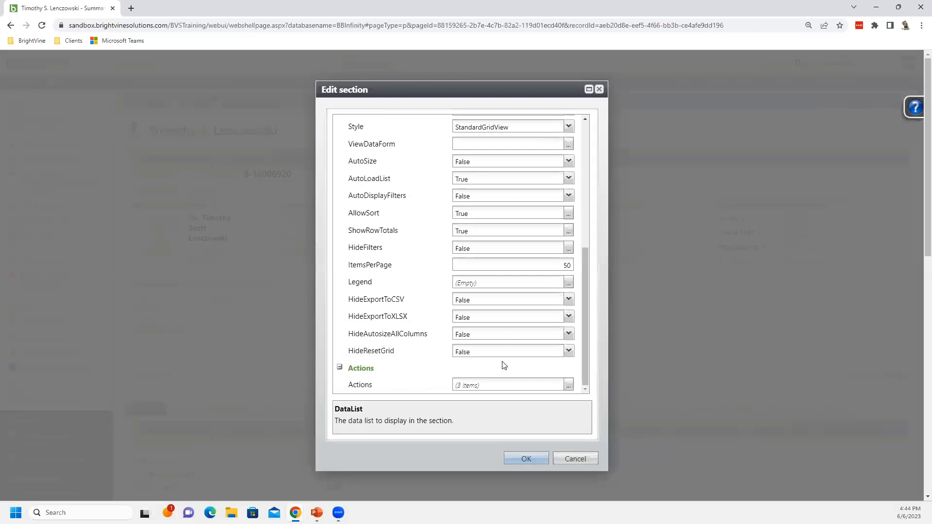
pyautogui.click(500, 386)
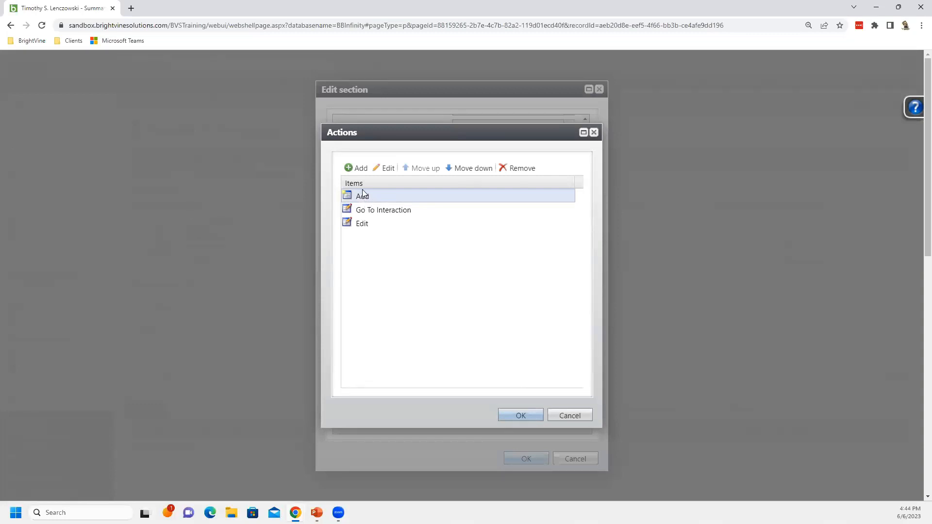
# Open the Add action's properties, review its image, action type and data form, and cancel
pyautogui.click(387, 169)
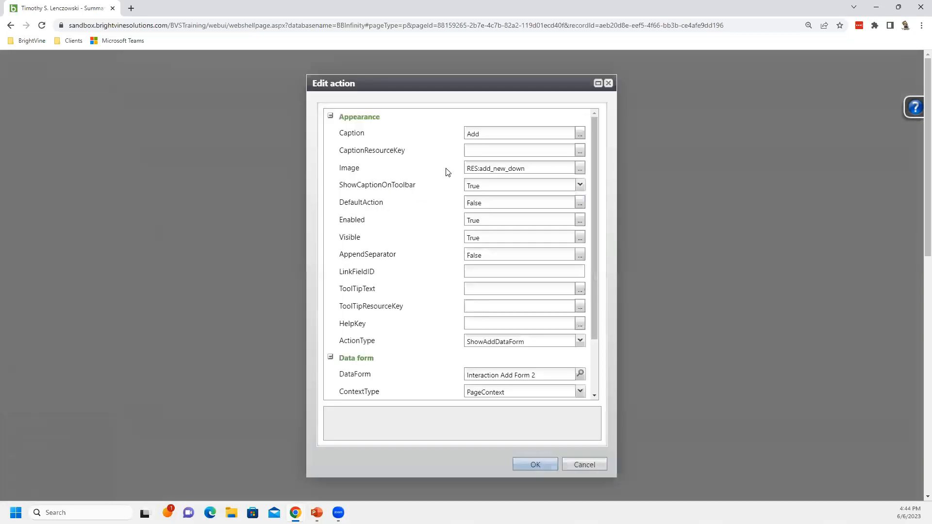
pyautogui.click(492, 169)
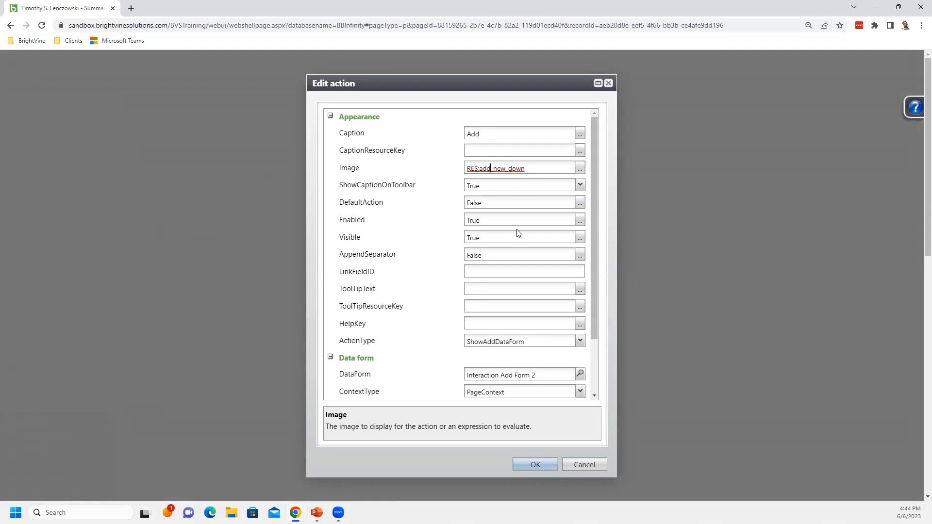
pyautogui.click(536, 341)
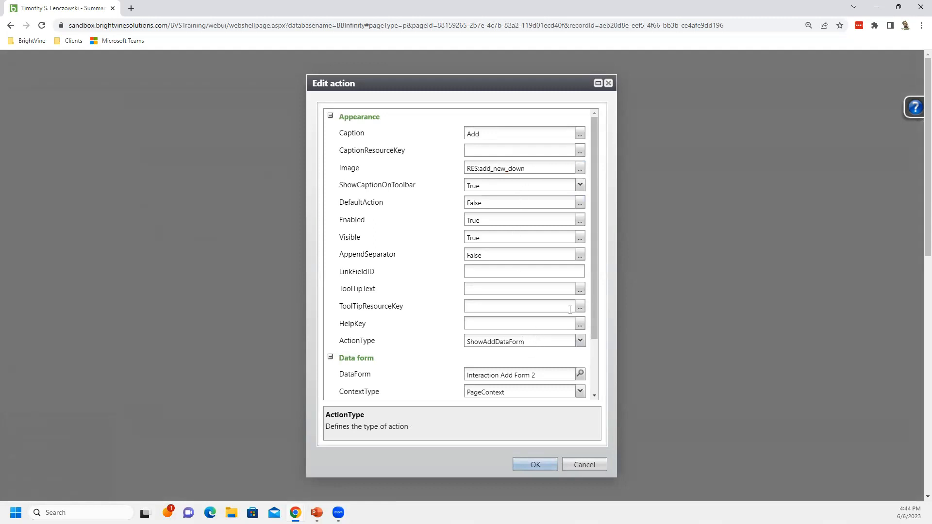
pyautogui.moveTo(592, 295); pyautogui.dragTo(588, 377)
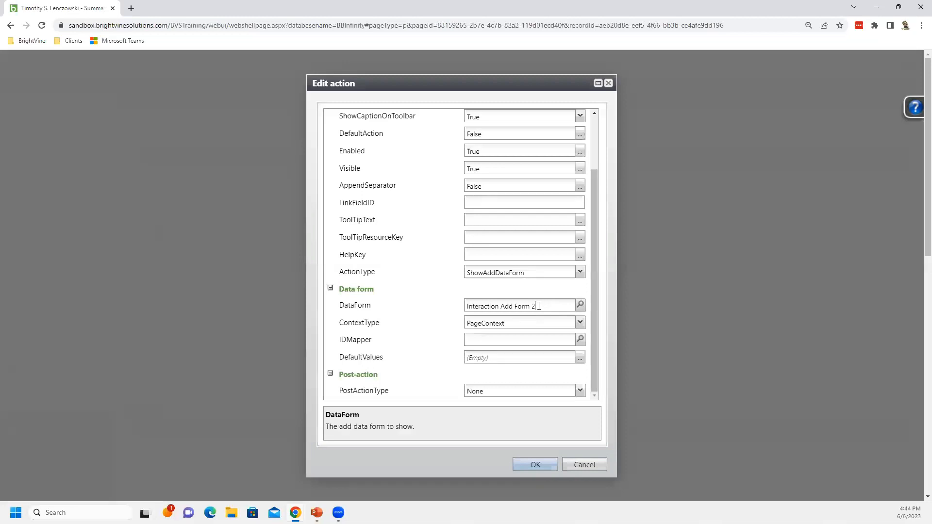
pyautogui.moveTo(537, 306); pyautogui.dragTo(460, 312)
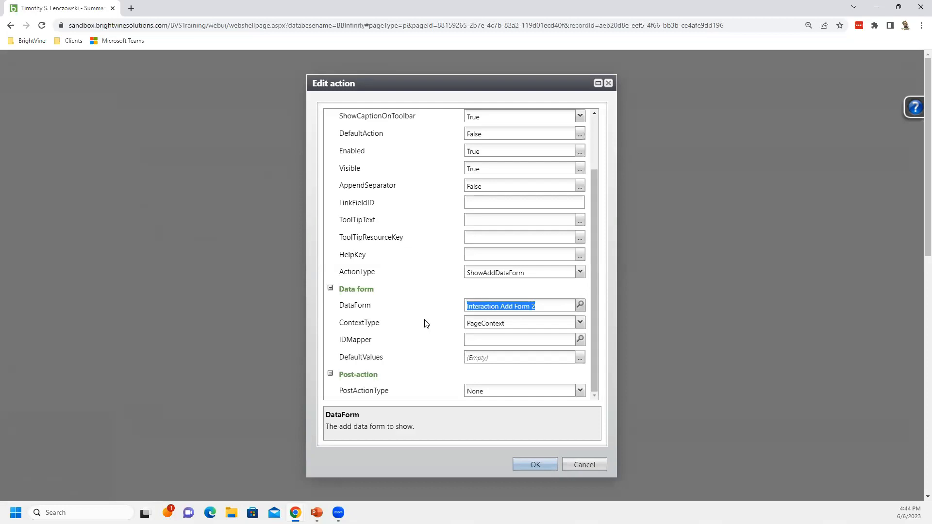
pyautogui.click(581, 466)
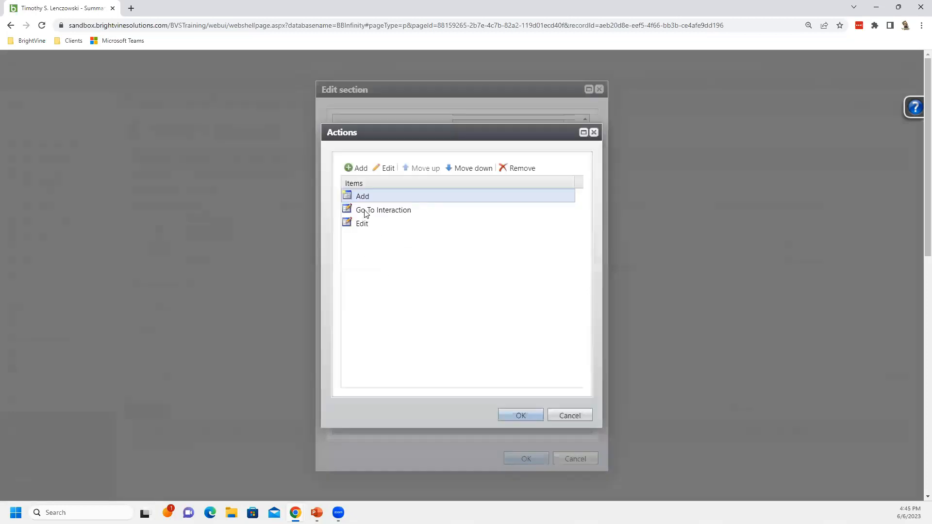
# Select the Go To Interaction and Edit actions in the section's action list and open the Go To Interaction action's properties
pyautogui.click(368, 212)
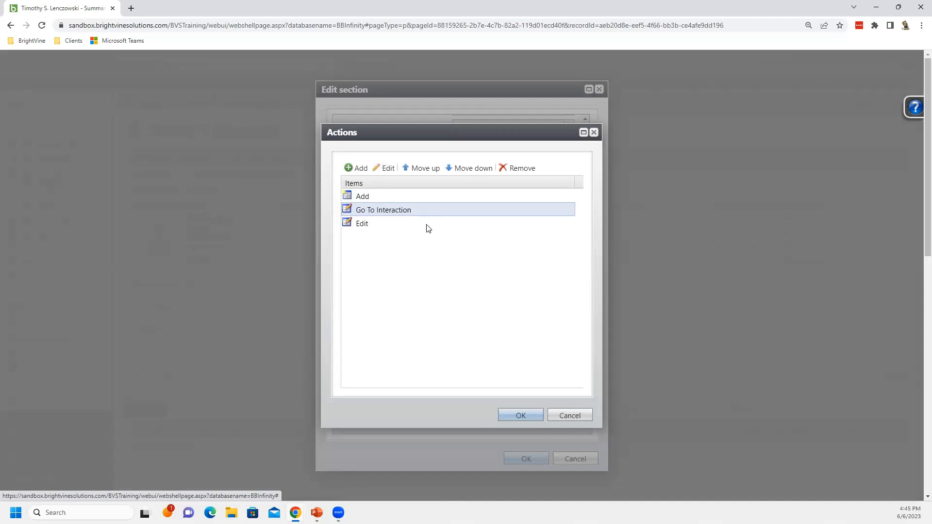
pyautogui.click(362, 226)
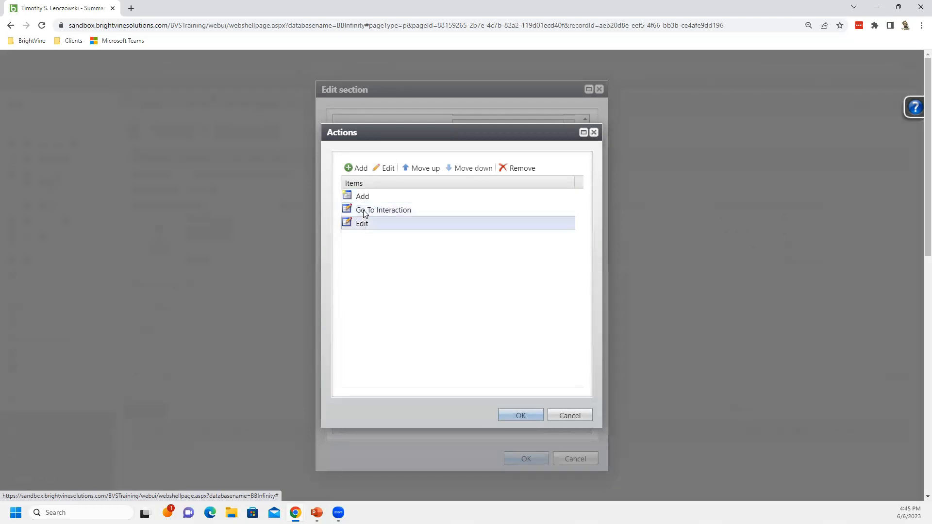
pyautogui.click(365, 229)
pyautogui.click(365, 227)
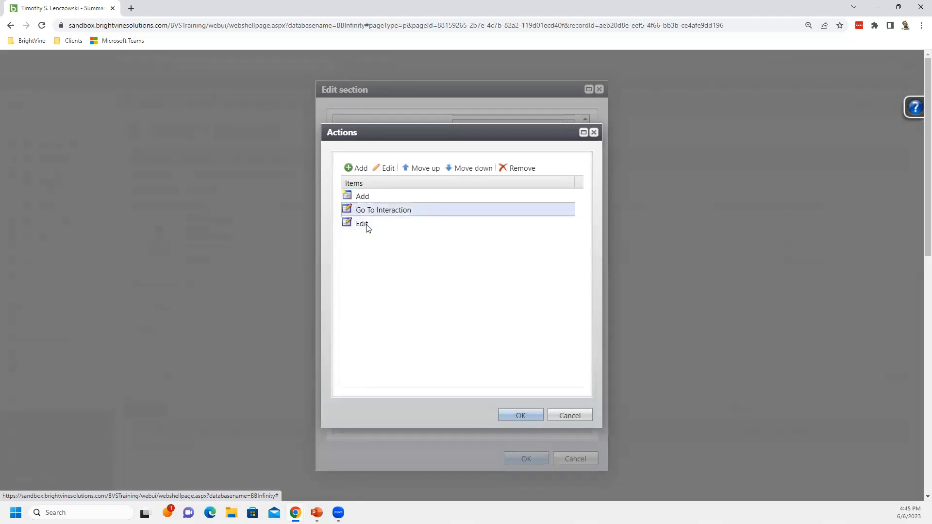
pyautogui.click(364, 226)
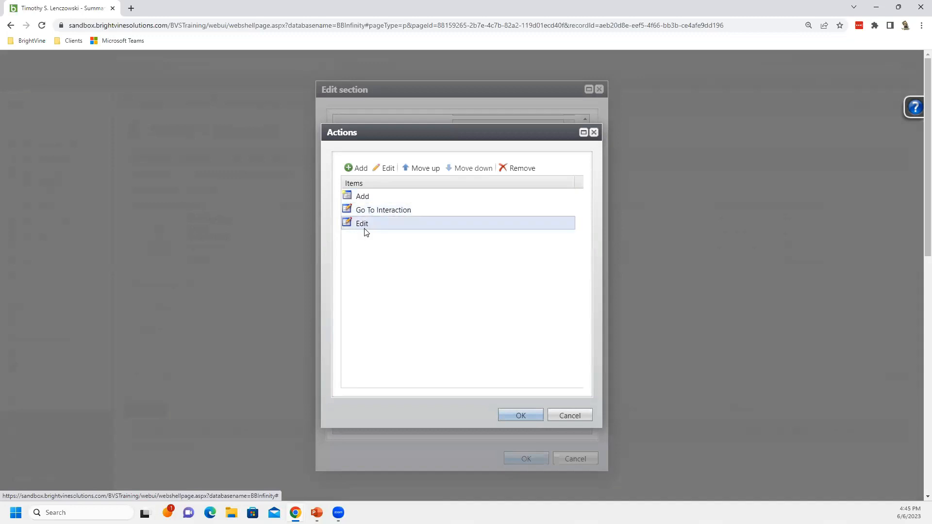
pyautogui.click(377, 208)
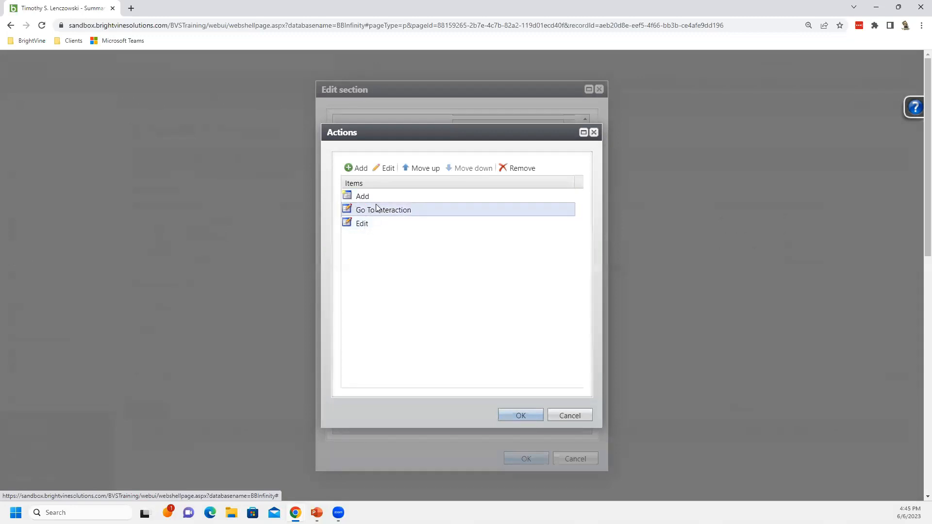
pyautogui.click(384, 168)
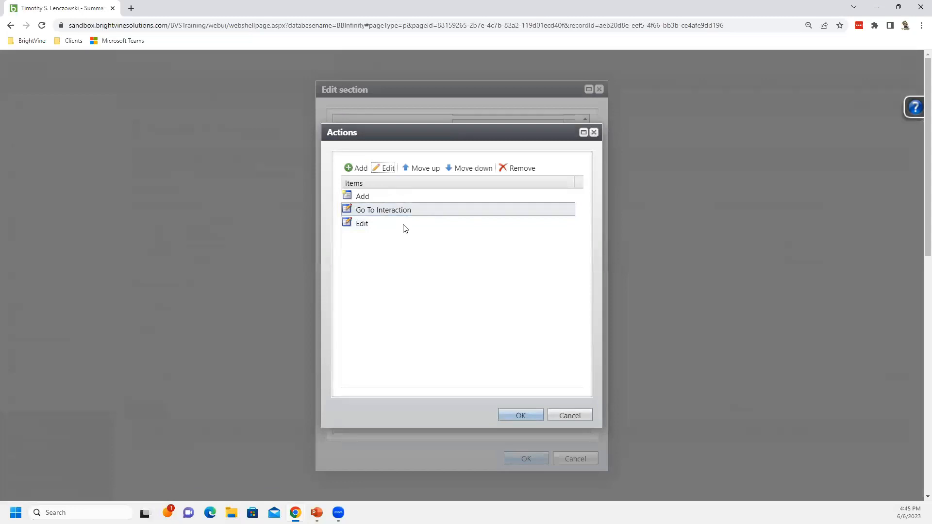
pyautogui.doubleClick(402, 208)
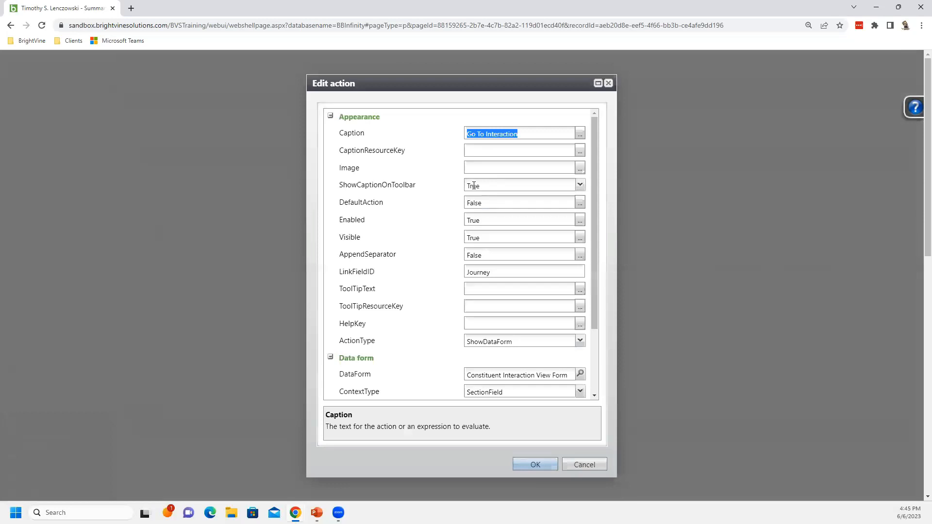
# Review the Go To Interaction action's link field, action type, data form, context type and section field, then cancel
pyautogui.moveTo(490, 272); pyautogui.dragTo(457, 274)
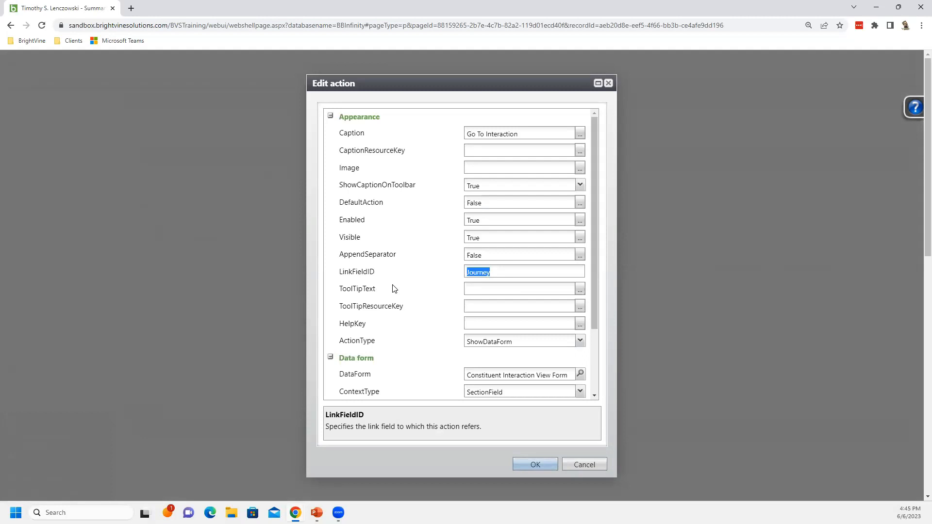
pyautogui.click(515, 342)
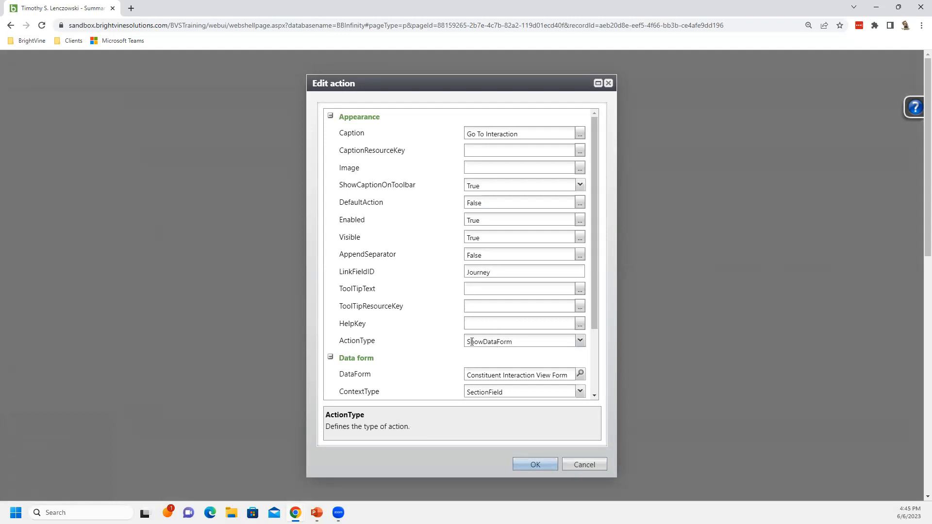
pyautogui.click(563, 375)
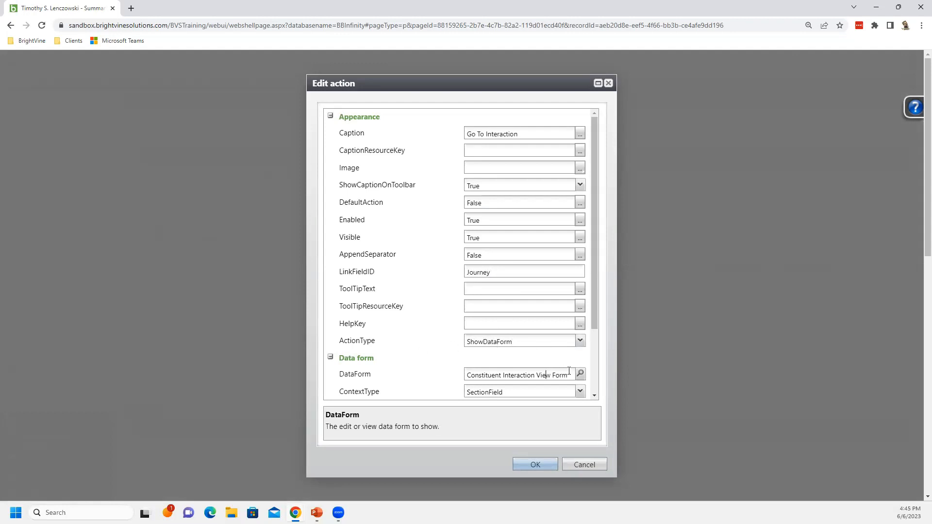
pyautogui.moveTo(566, 375); pyautogui.dragTo(454, 374)
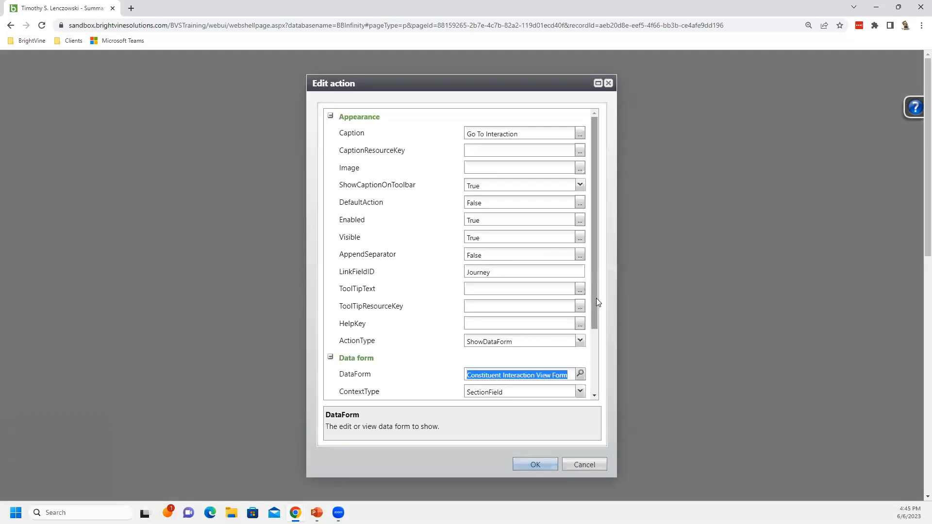
pyautogui.moveTo(601, 306); pyautogui.dragTo(608, 368)
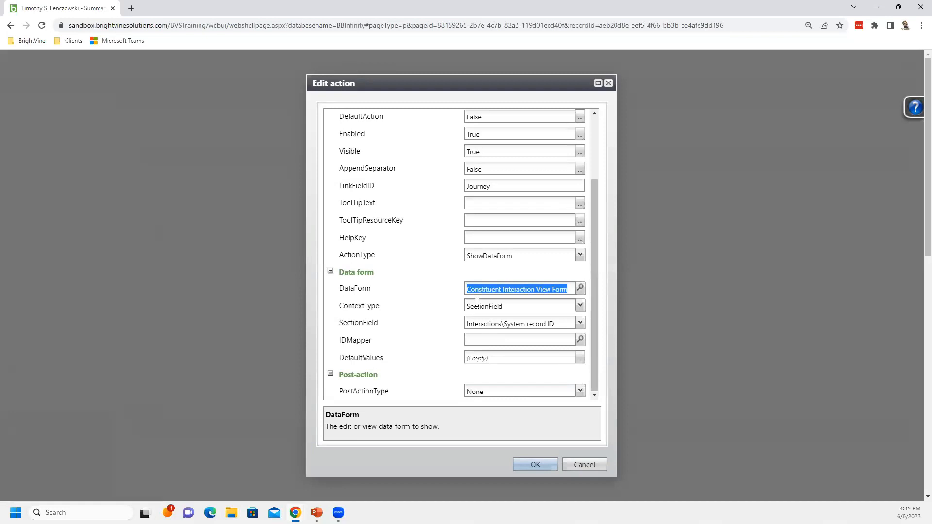
pyautogui.click(501, 306)
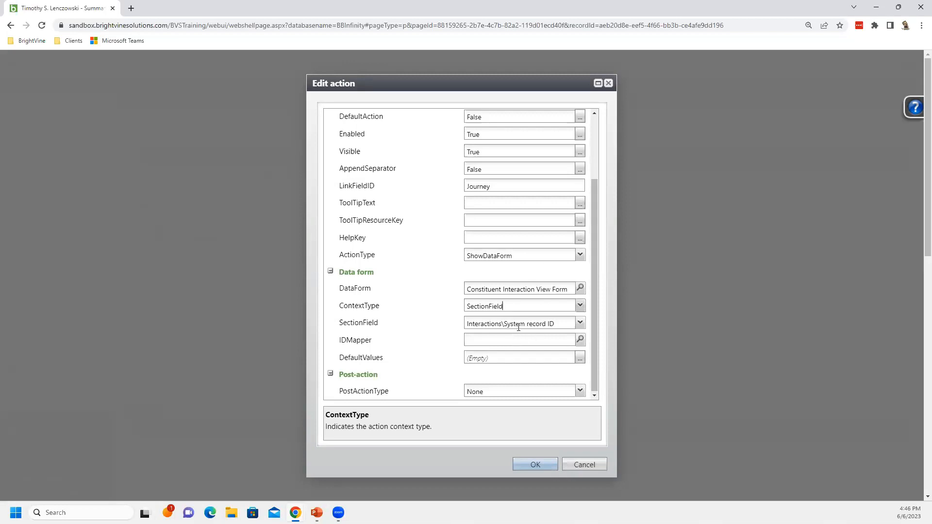
pyautogui.click(538, 329)
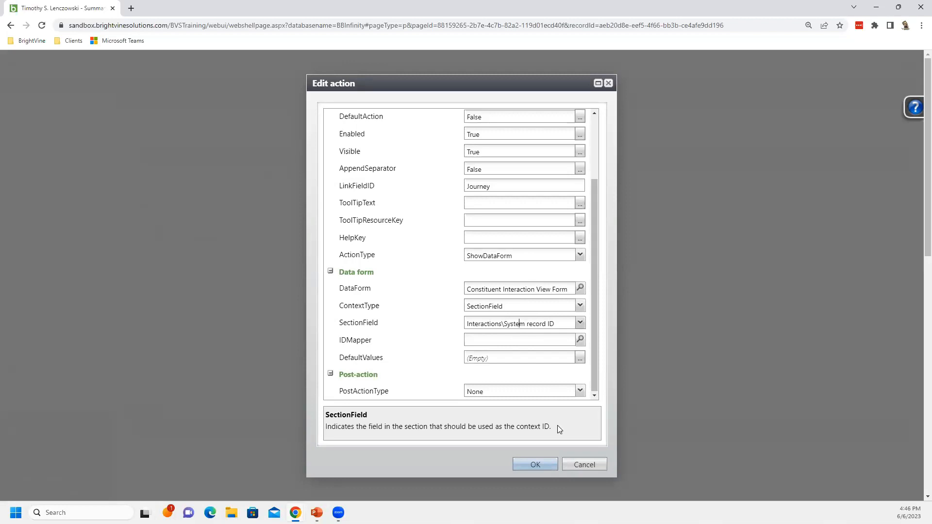
pyautogui.click(579, 466)
pyautogui.click(579, 465)
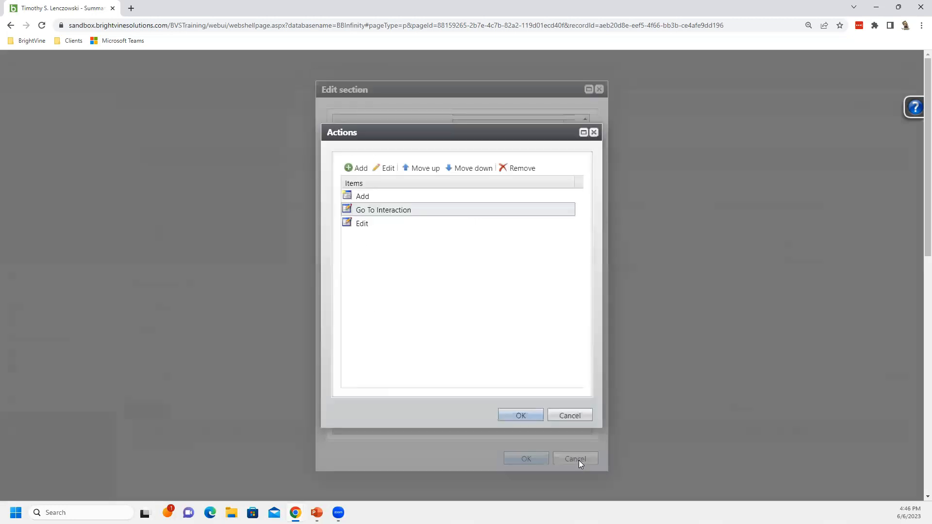
# Close the actions, section, sections and page tabs dialogs without saving
pyautogui.click(578, 417)
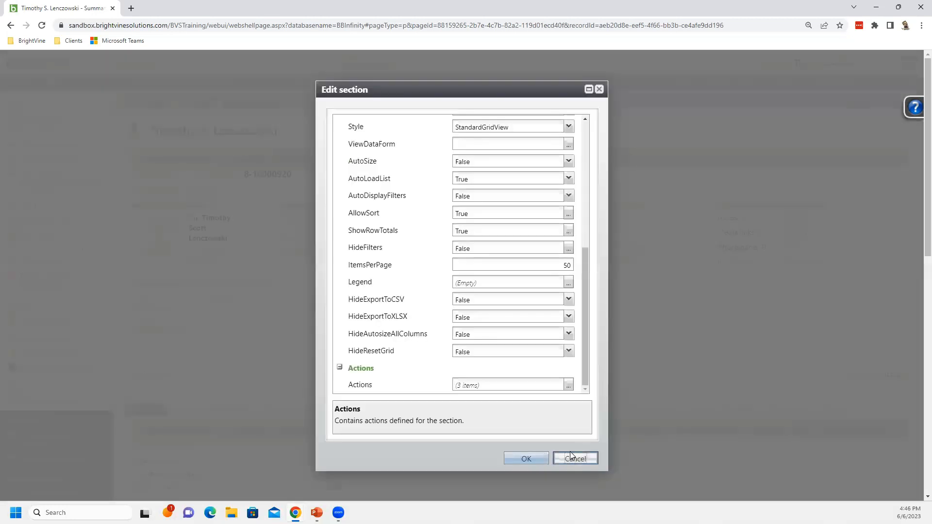
pyautogui.click(571, 458)
pyautogui.click(574, 416)
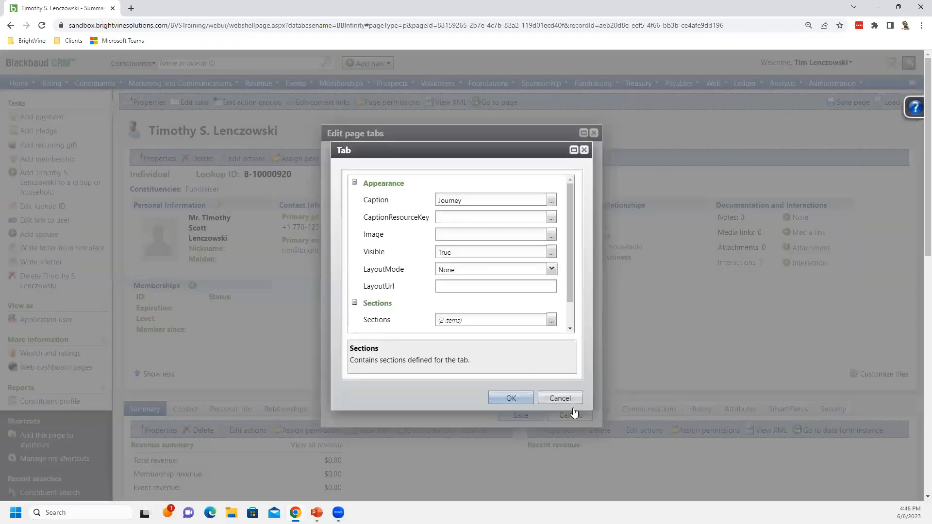
pyautogui.click(569, 400)
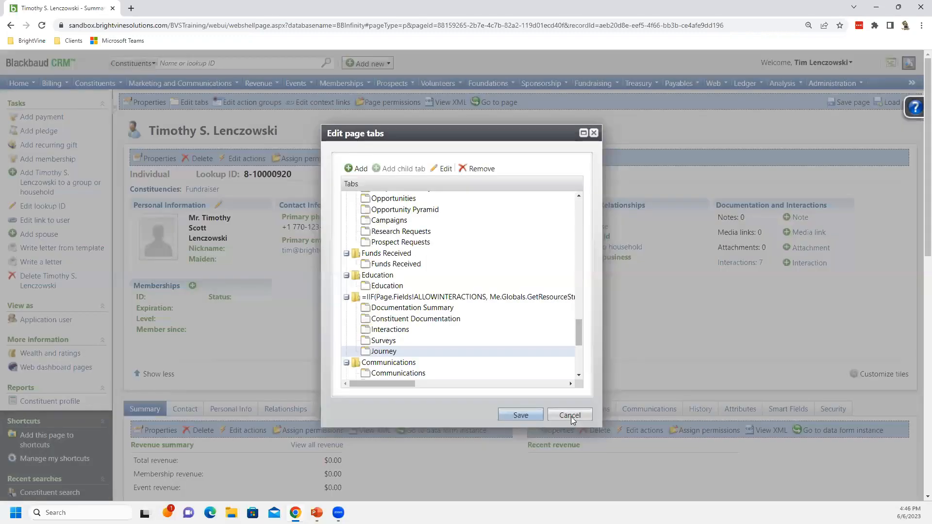
pyautogui.click(569, 416)
# Open the Journey subtab under Documentation and Interactions on the constituent page
pyautogui.scroll(-2, 558, 321)
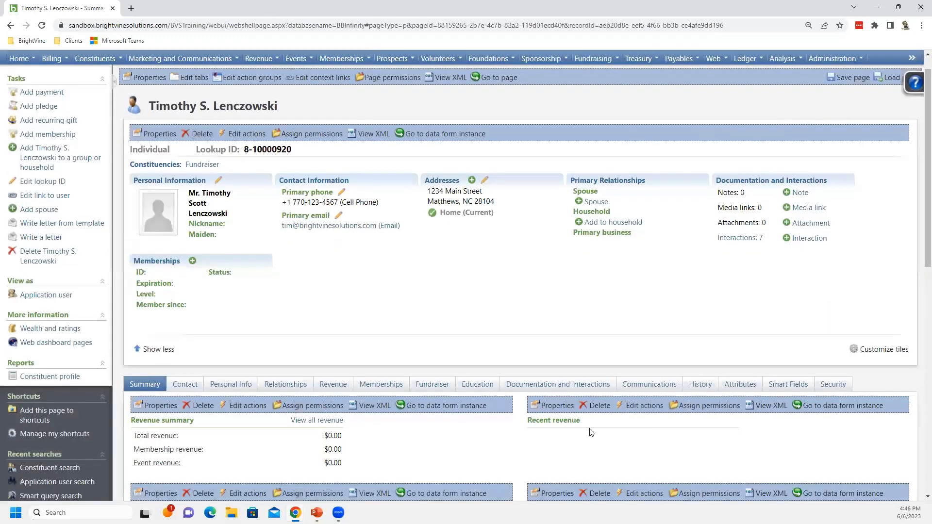
pyautogui.click(559, 313)
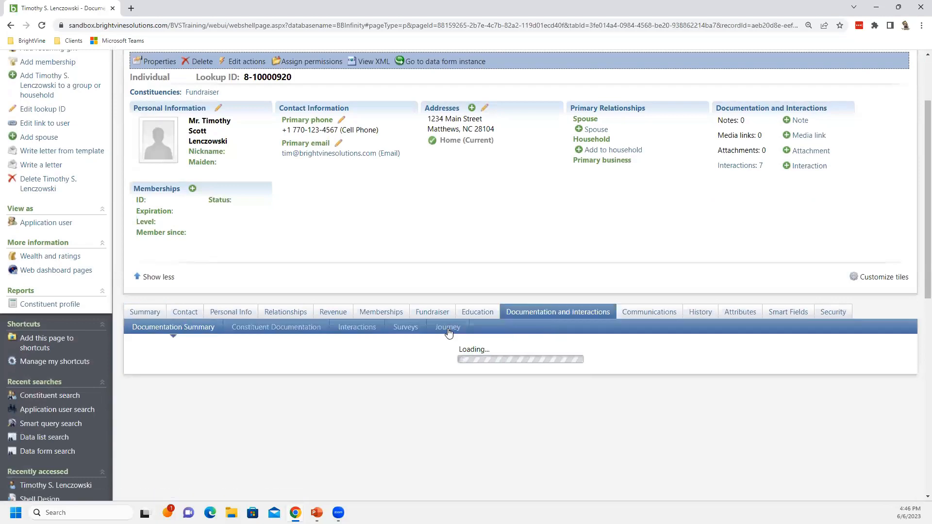
pyautogui.click(447, 329)
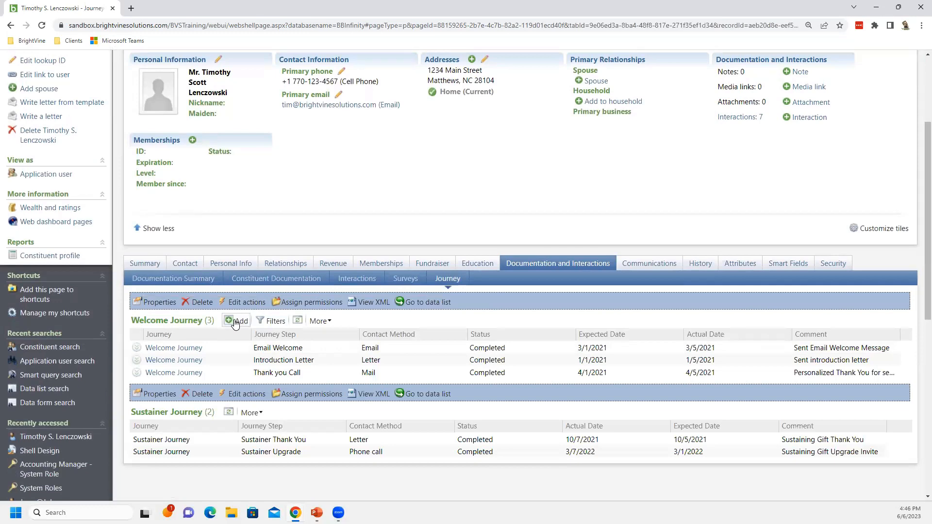
# Try the Welcome Journey section's Add action and the first row's Go To Interaction link, closing each form
pyautogui.click(237, 323)
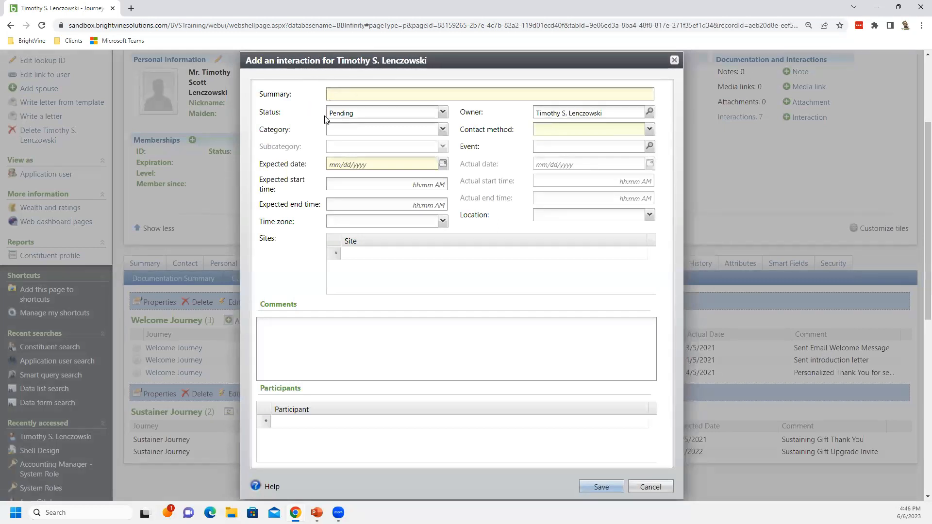
pyautogui.click(650, 487)
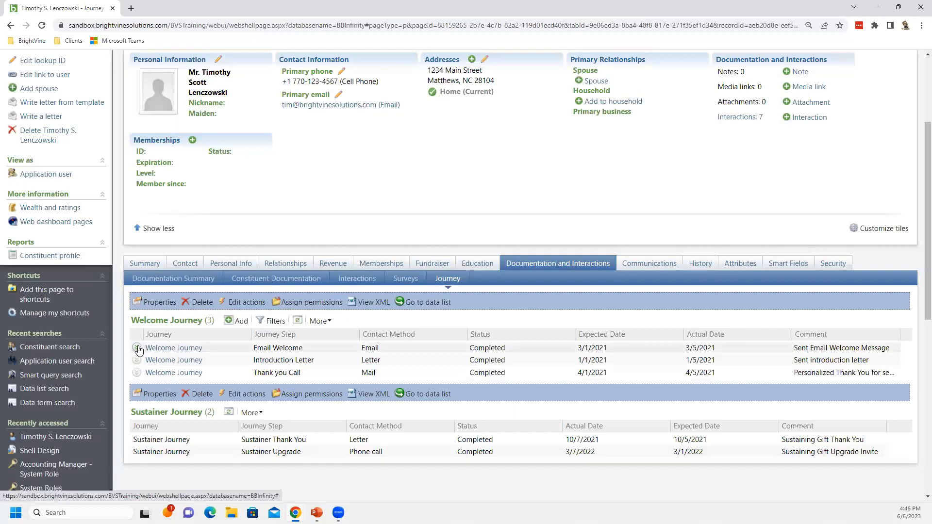
pyautogui.click(137, 347)
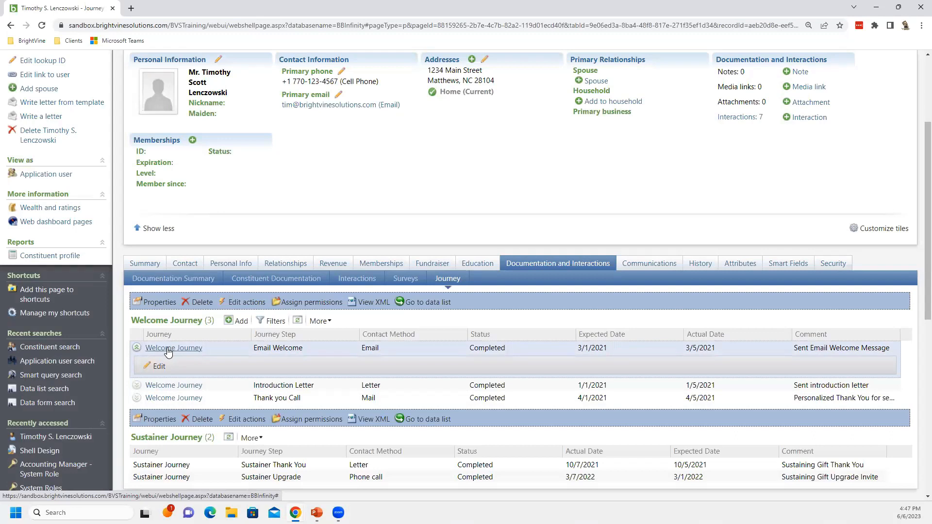
pyautogui.click(168, 348)
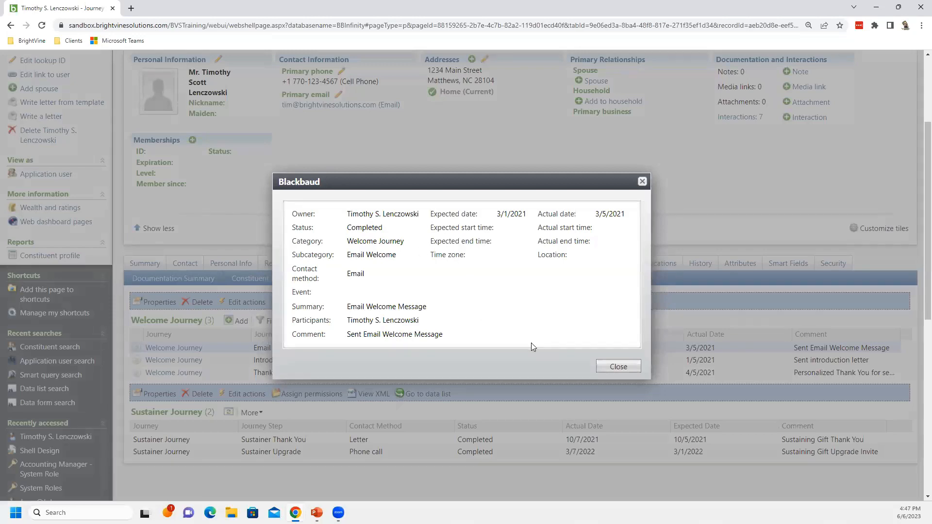
pyautogui.click(618, 368)
pyautogui.click(619, 367)
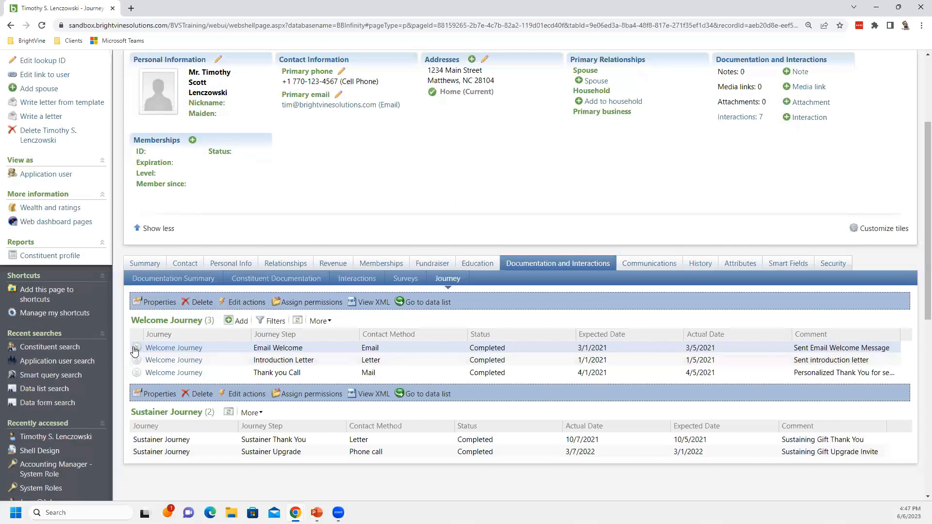
pyautogui.click(137, 348)
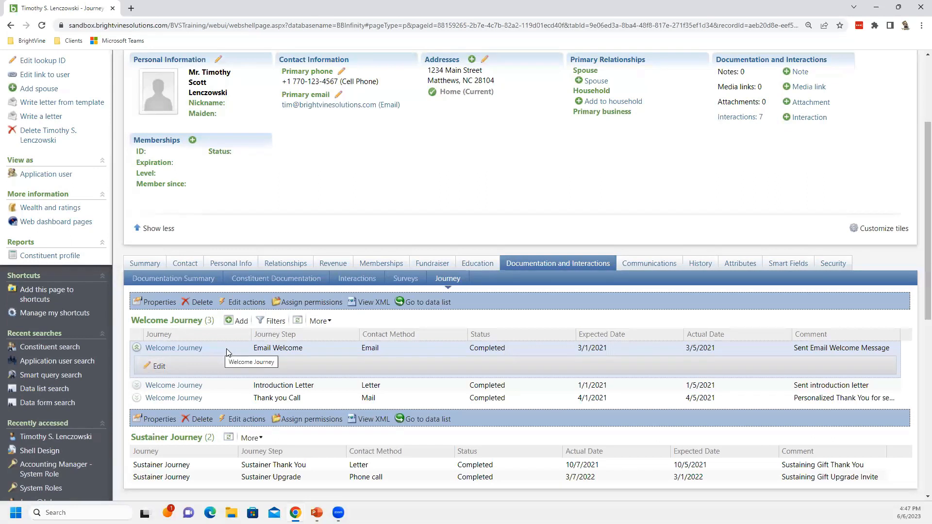
pyautogui.click(138, 350)
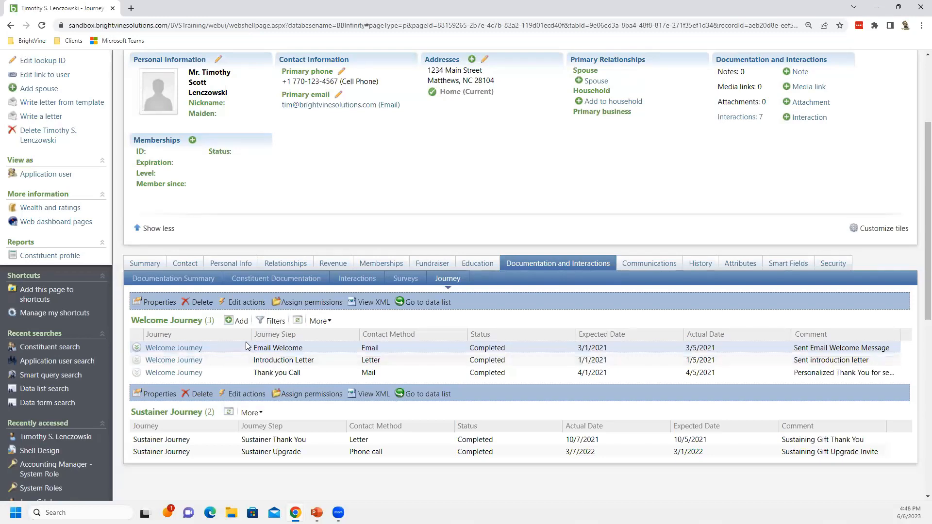
# Open the navigation bar's overflow menu
pyautogui.scroll(1, 249, 335)
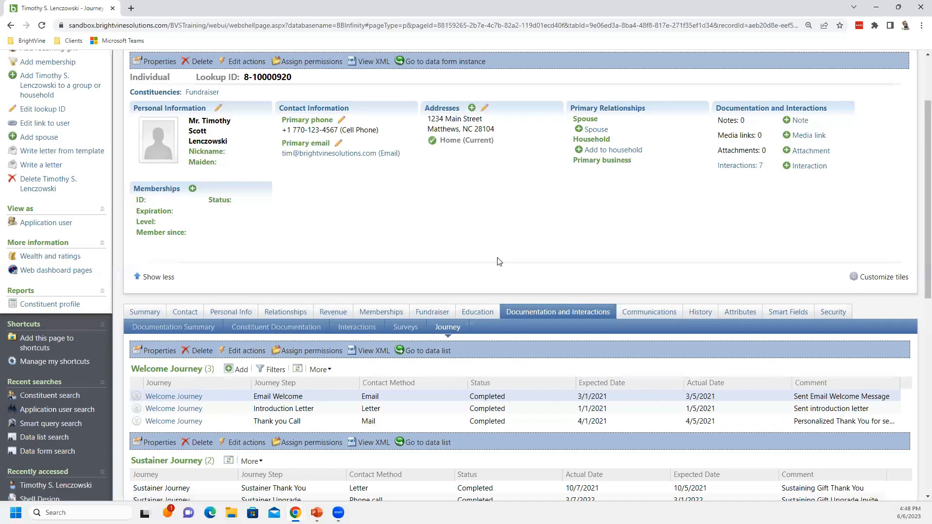
pyautogui.scroll(2, 499, 262)
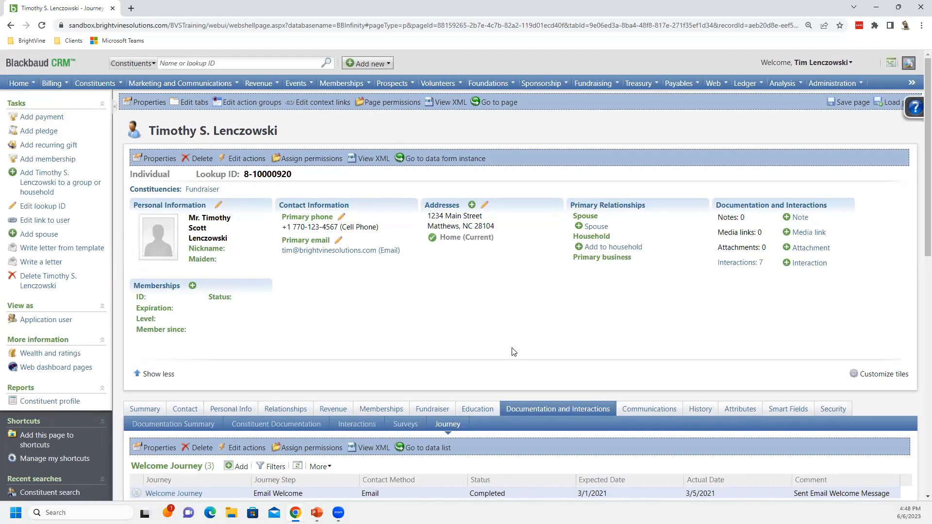
pyautogui.scroll(-1, 479, 326)
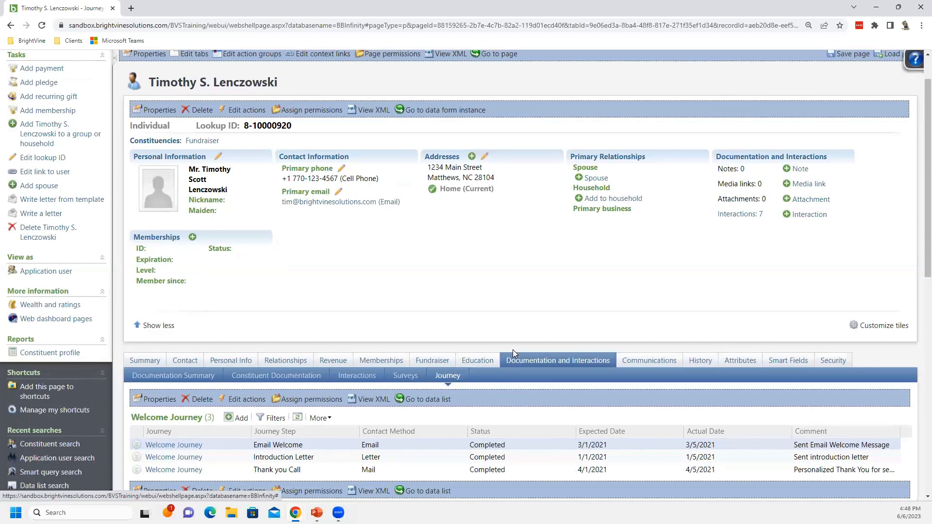
pyautogui.scroll(1, 500, 330)
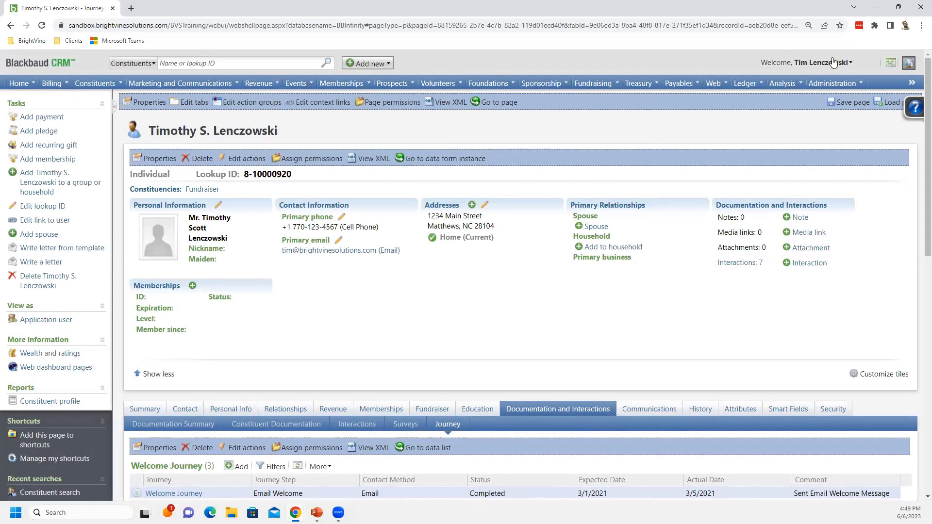
pyautogui.click(910, 85)
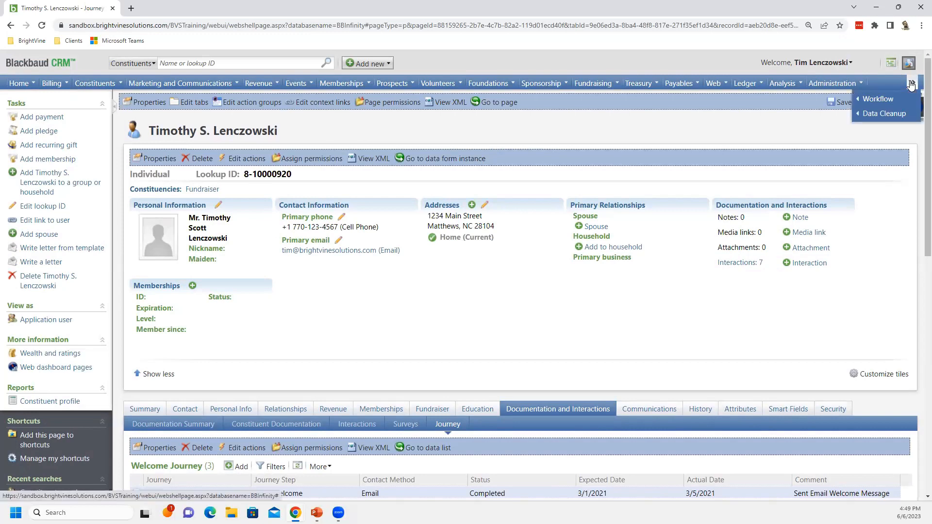
pyautogui.moveTo(889, 104)
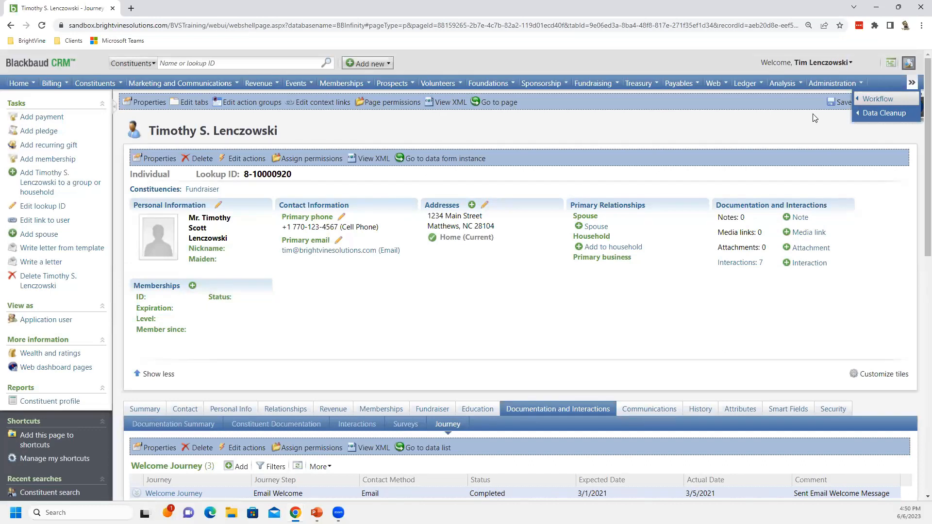
pyautogui.moveTo(871, 117)
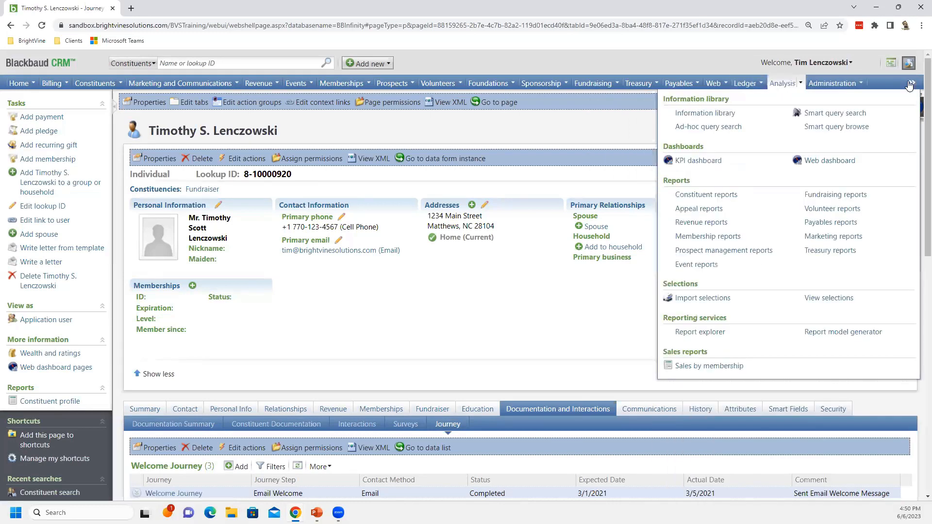
# Open the Data Cleanup functional area from the navigation bar's overflow menu
pyautogui.moveTo(912, 83)
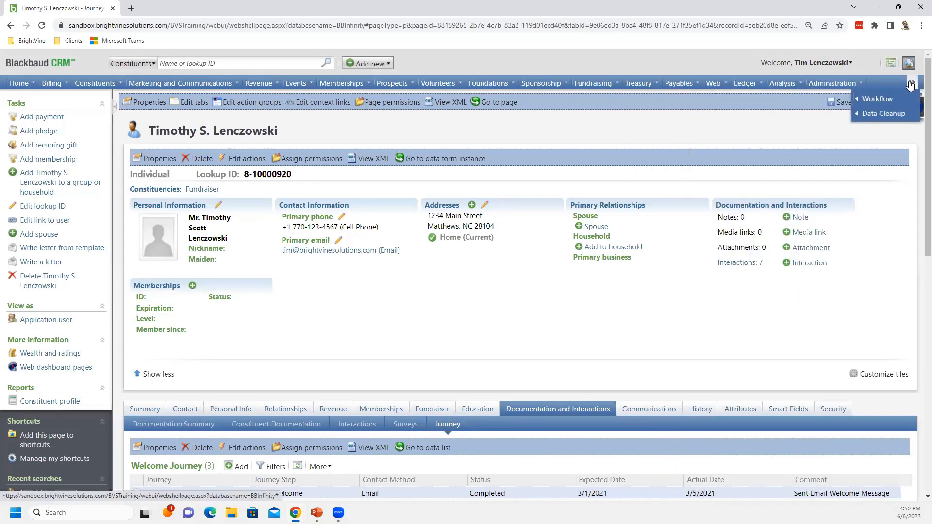
pyautogui.click(884, 112)
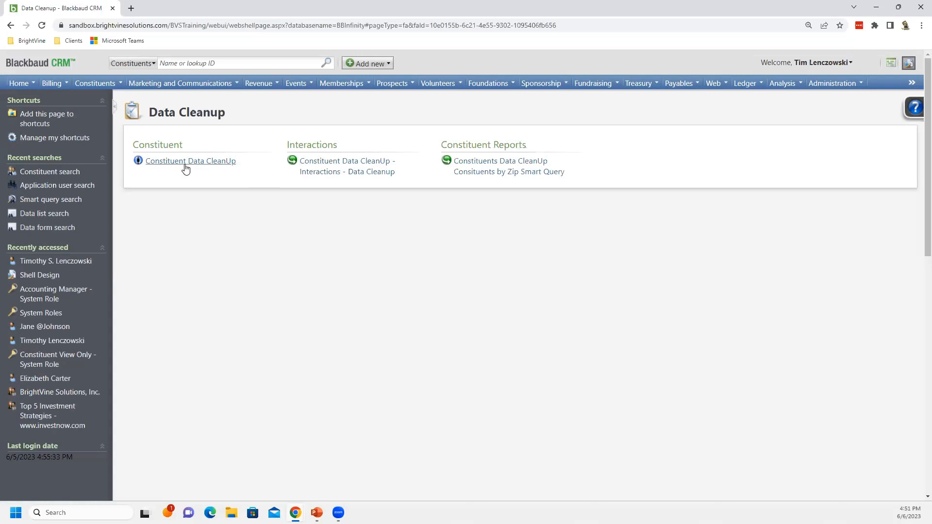
# Open the Constituent Data CleanUp page and switch between its Addresses and Names tabs
pyautogui.moveTo(186, 167)
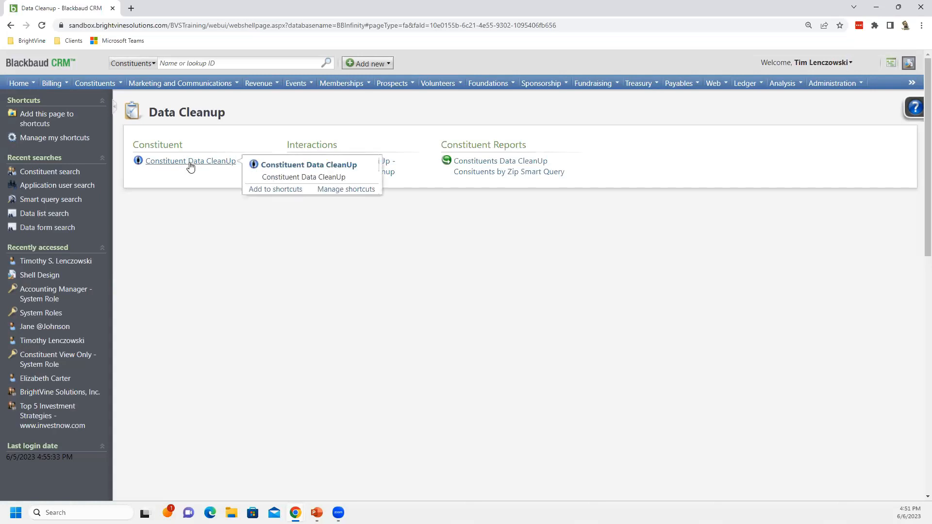
pyautogui.click(190, 162)
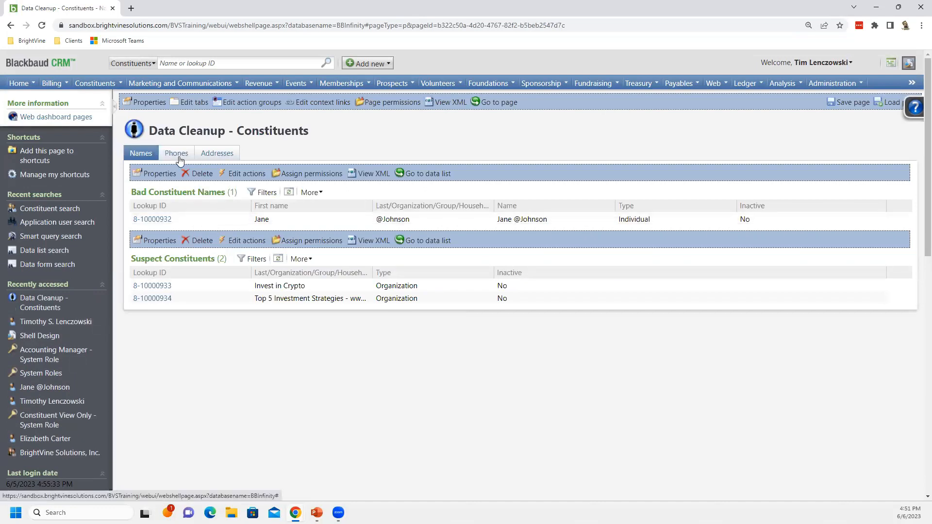
pyautogui.click(216, 153)
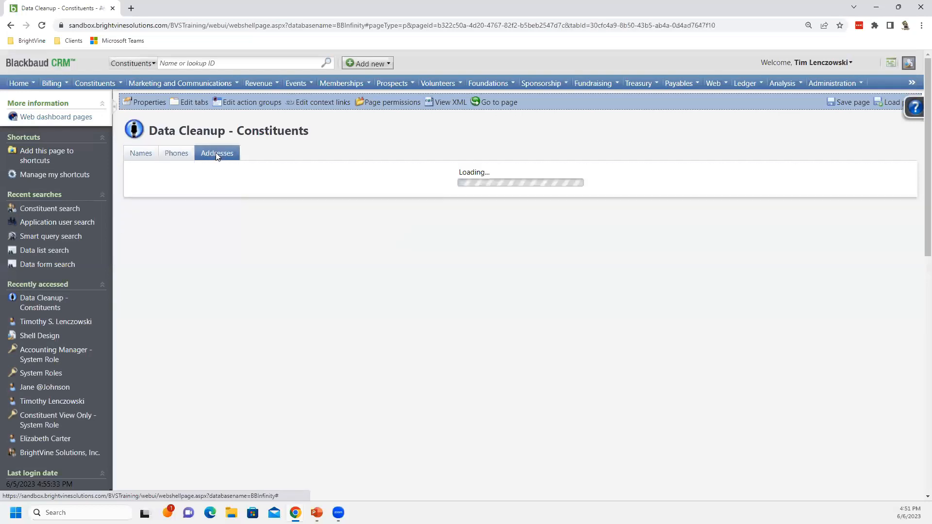
pyautogui.click(152, 156)
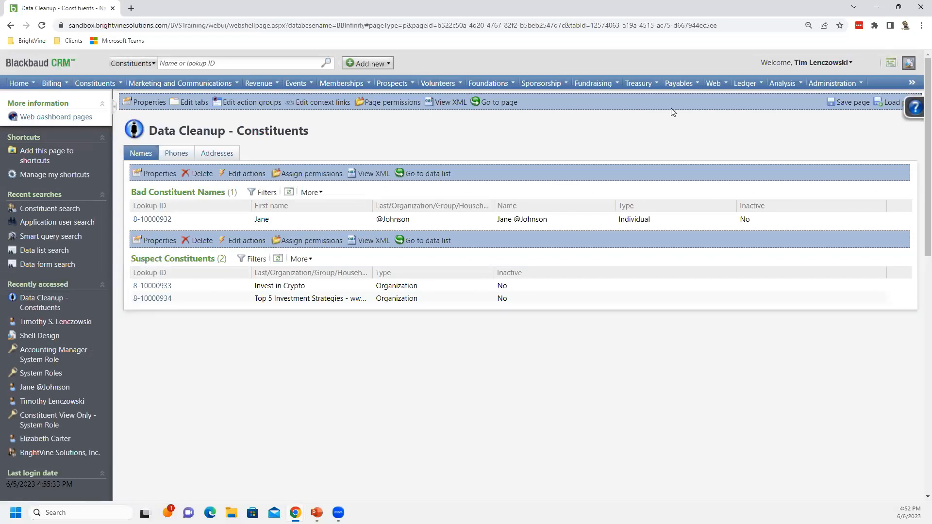
# Open Shell Design from Administration and view its User-defined Data Lists and Functional Areas tabs
pyautogui.click(827, 85)
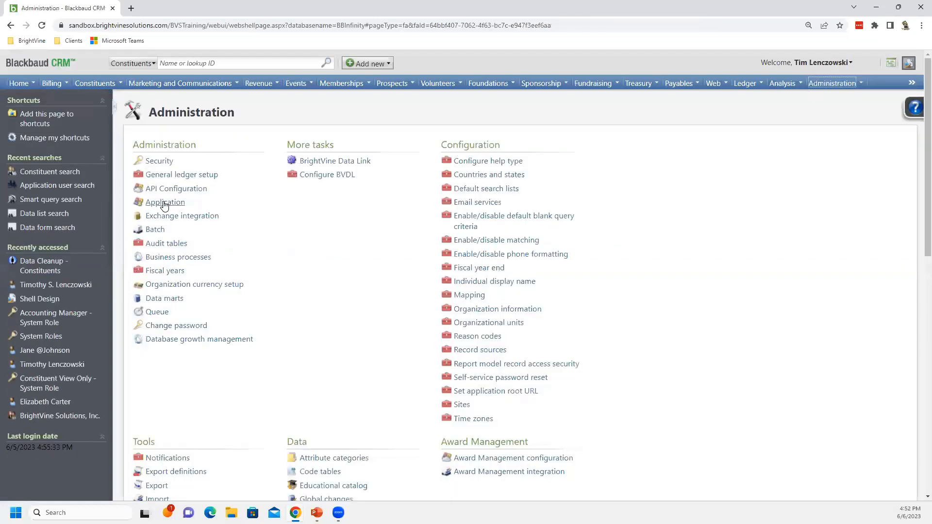
pyautogui.click(172, 201)
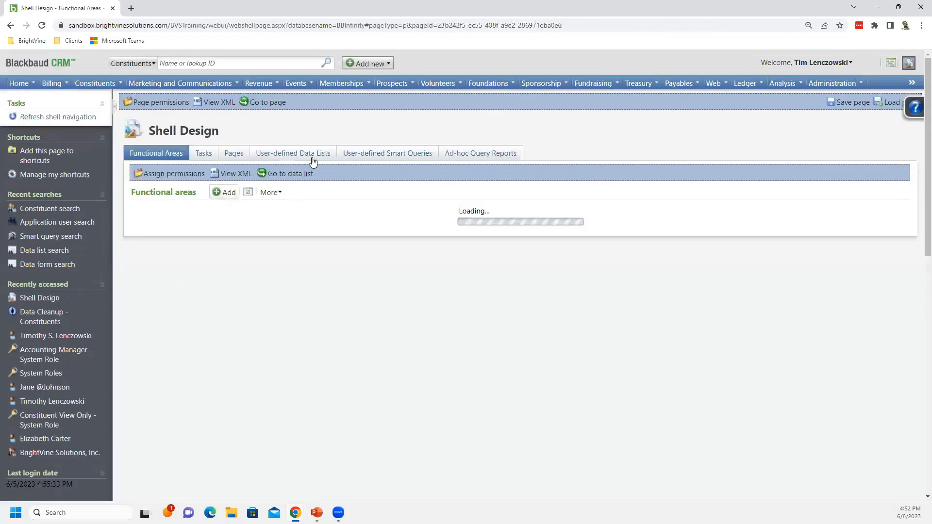
pyautogui.click(306, 153)
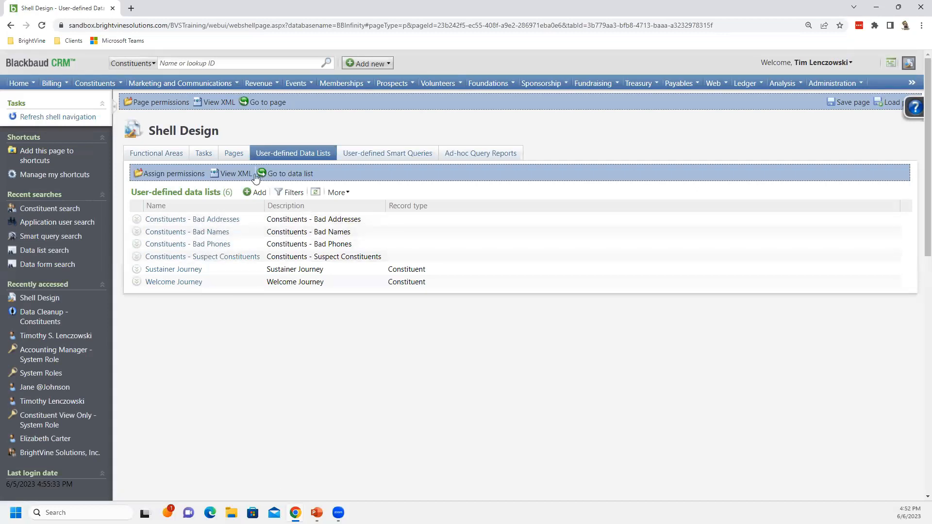
pyautogui.click(155, 156)
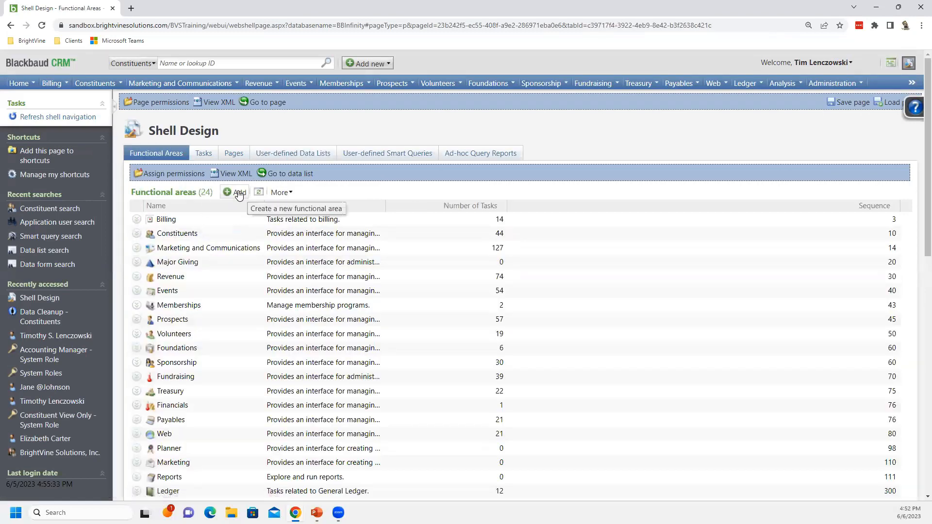
# Open the Data Cleanup functional area's edit form, inspect its Sequence and Visible settings, and cancel
pyautogui.scroll(-1, 224, 219)
pyautogui.scroll(-1, 223, 220)
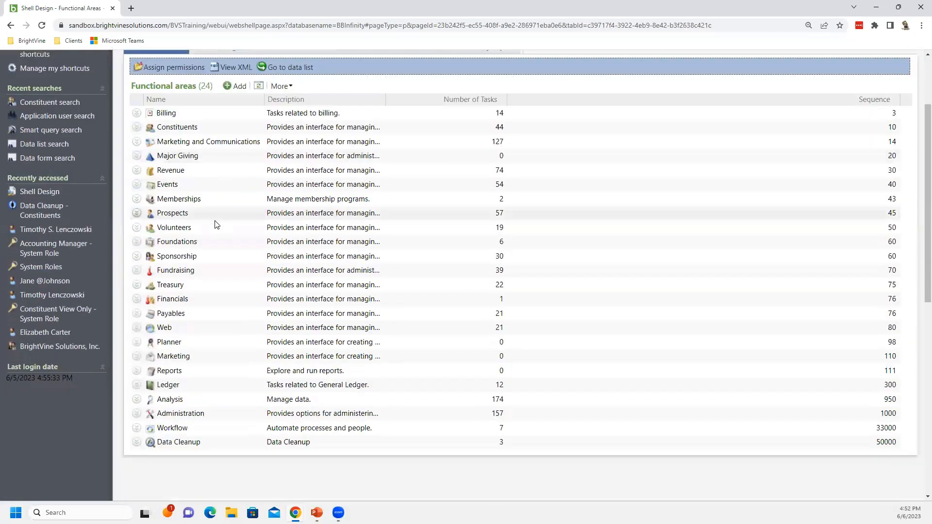
pyautogui.scroll(-4, 145, 312)
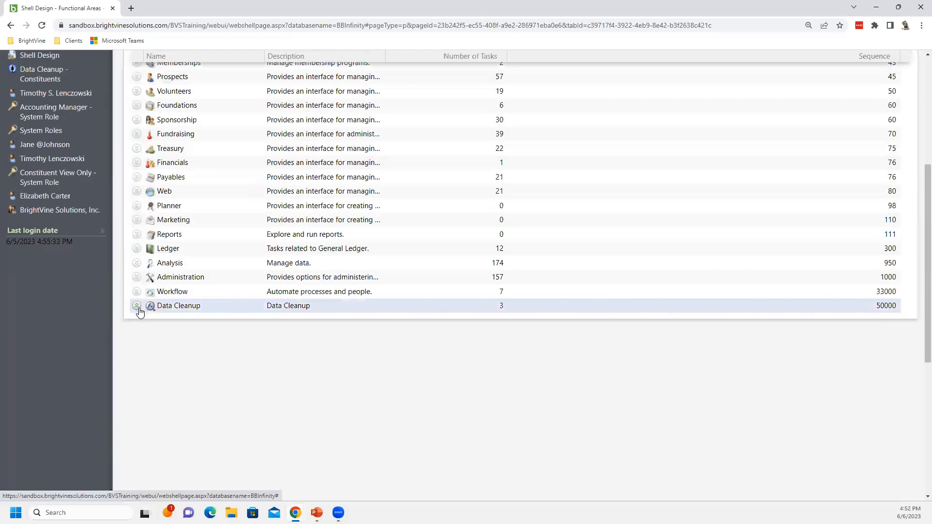
pyautogui.click(137, 306)
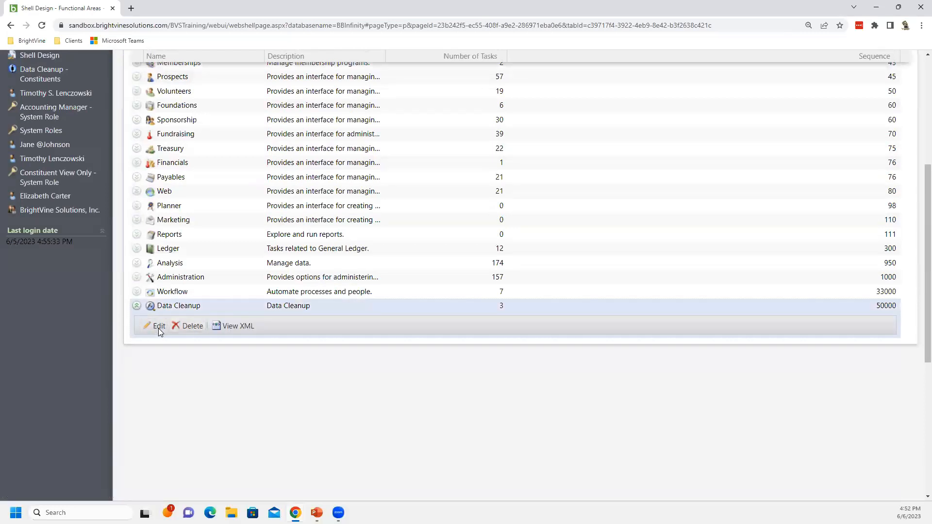
pyautogui.click(159, 327)
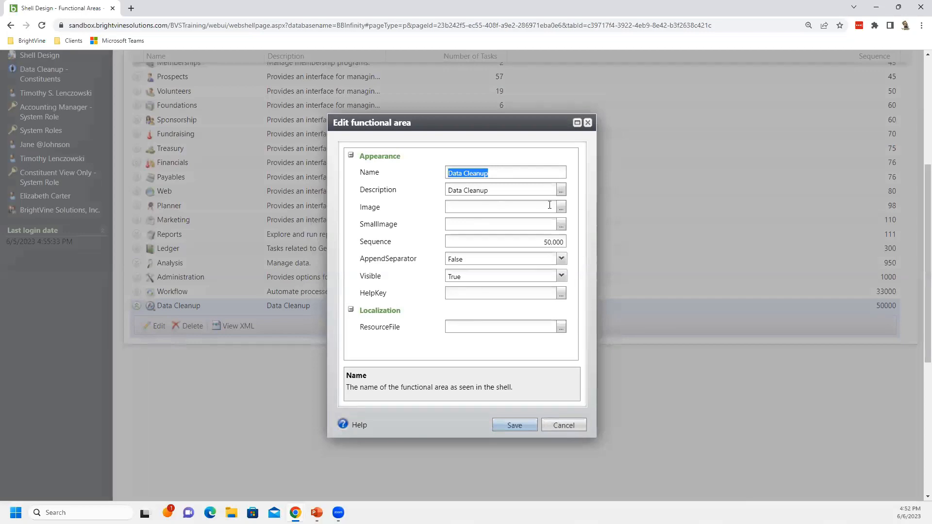
pyautogui.moveTo(533, 241); pyautogui.dragTo(569, 241)
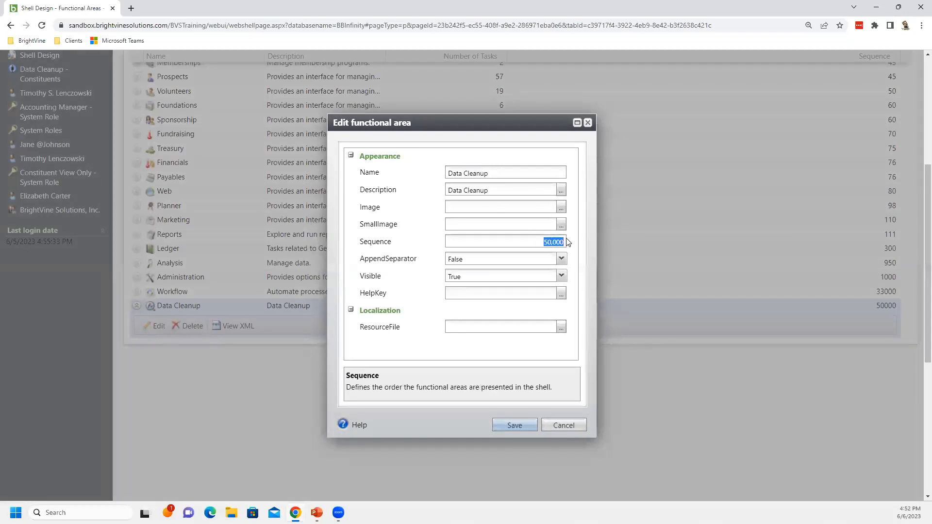
pyautogui.scroll(3, 628, 268)
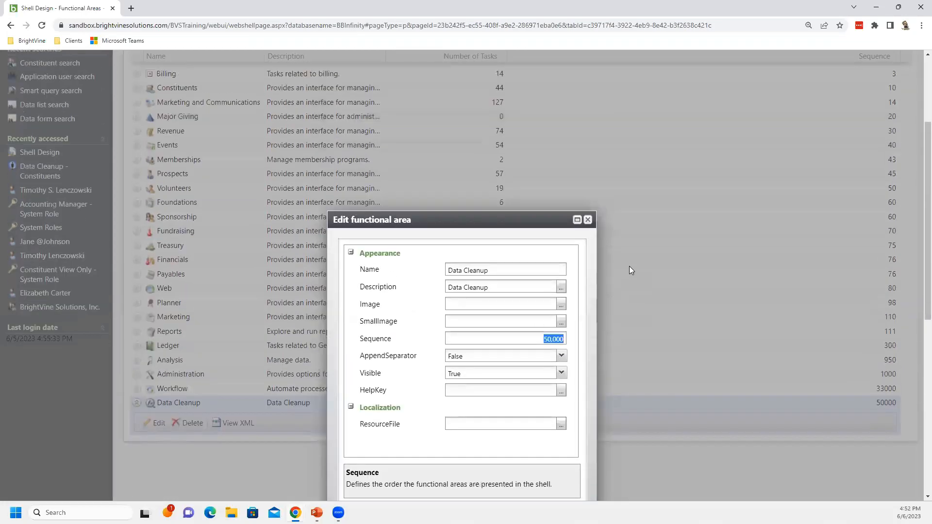
pyautogui.scroll(2, 523, 237)
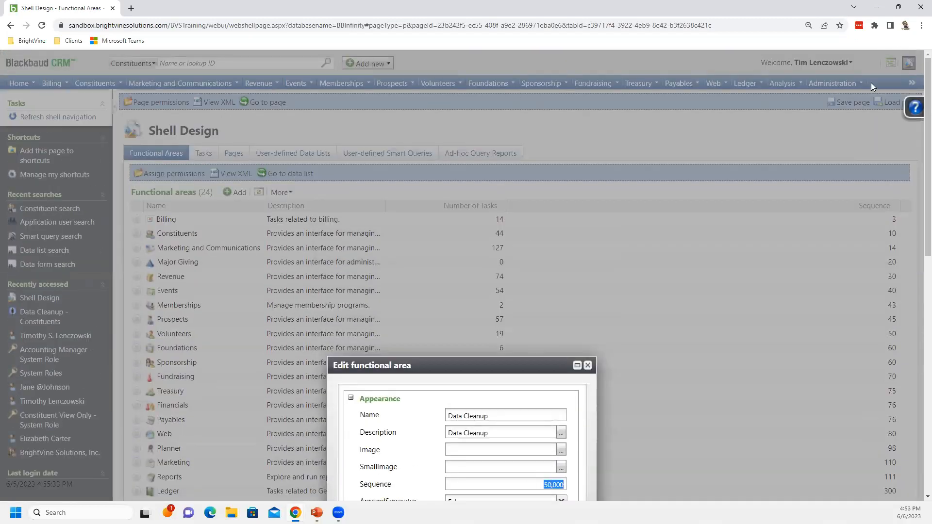
pyautogui.scroll(-3, 800, 262)
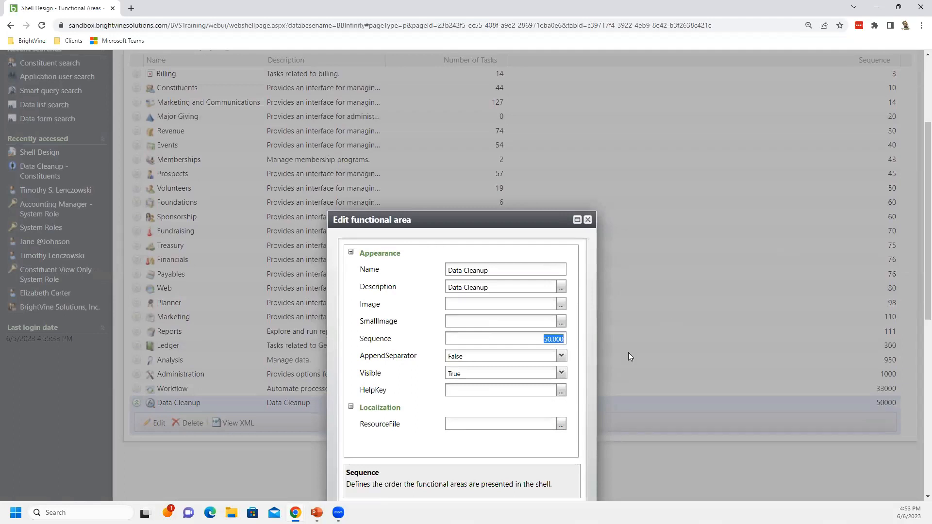
pyautogui.click(475, 375)
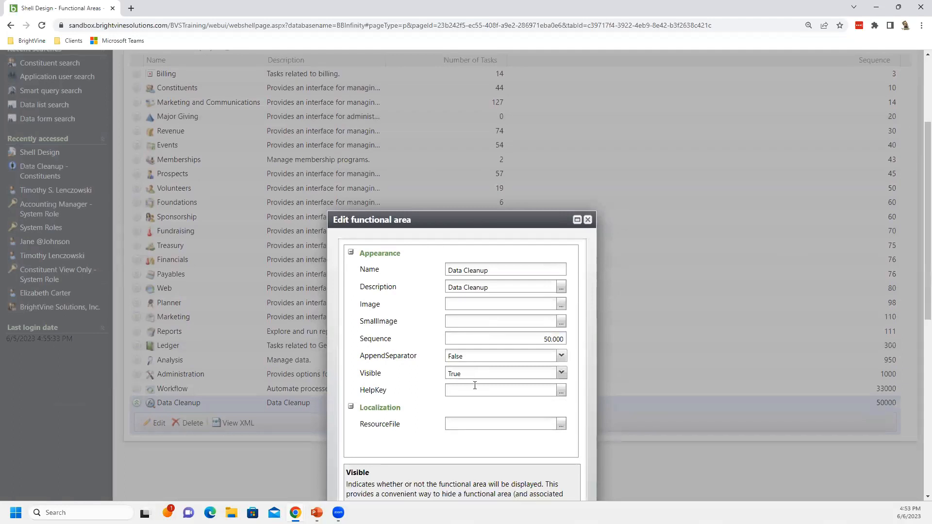
pyautogui.scroll(-2, 474, 386)
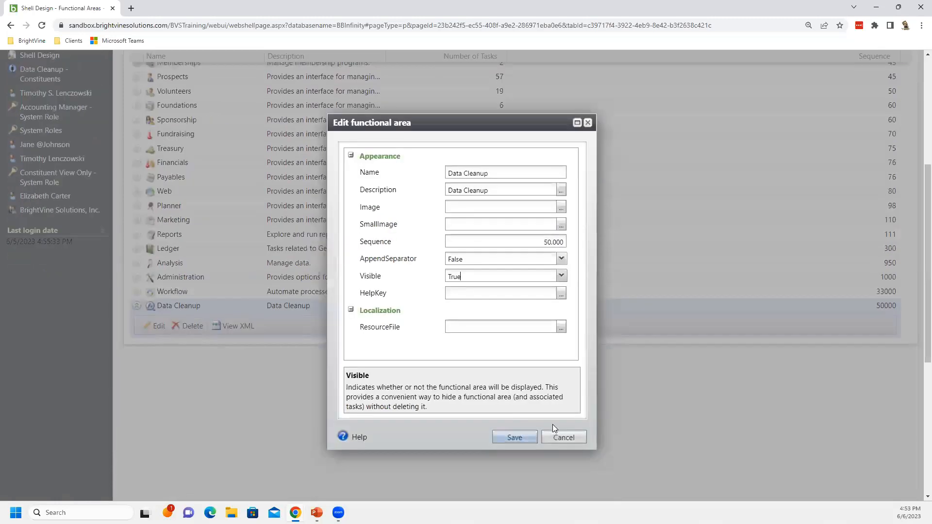
pyautogui.click(556, 439)
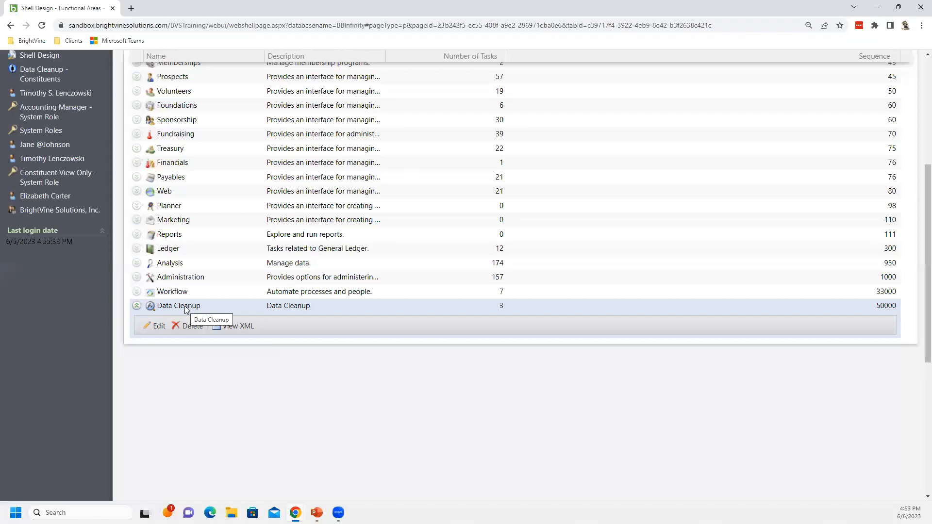
# Open the Pages tab of Shell Design
pyautogui.scroll(2, 188, 310)
pyautogui.scroll(2, 188, 305)
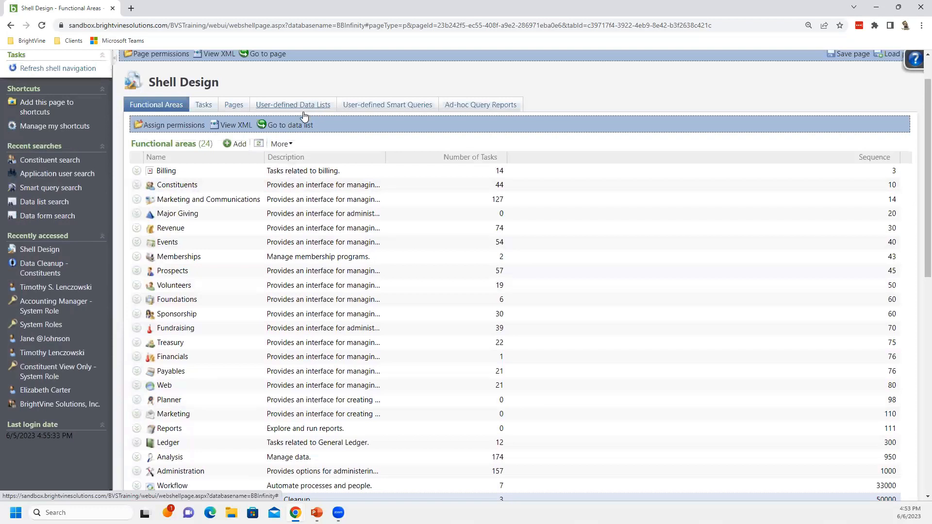
pyautogui.click(243, 108)
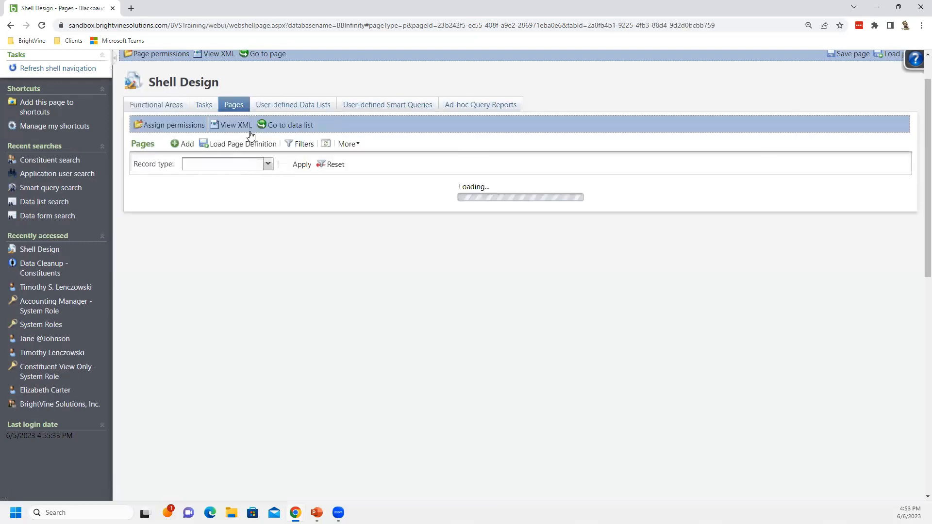
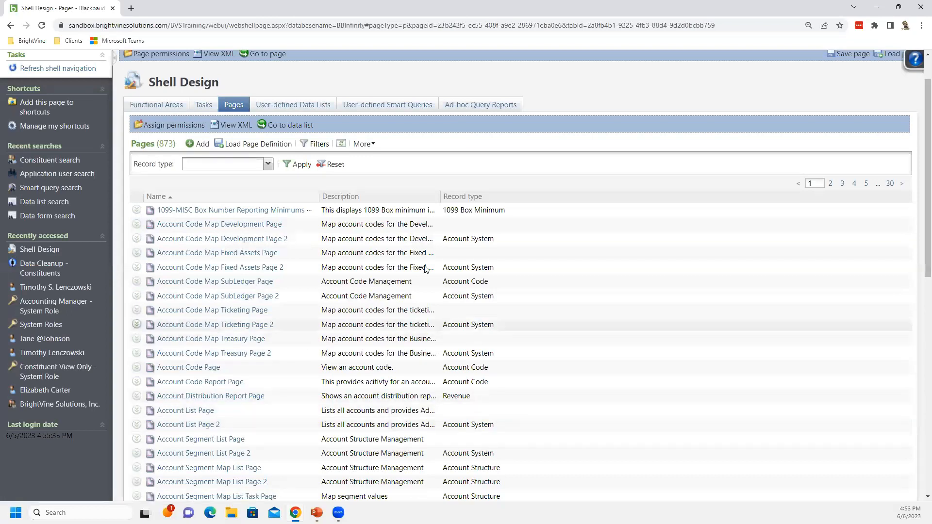
# Page through the Pages list to the Data Cleanup - Constituents page definition and open it for editing
pyautogui.click(865, 184)
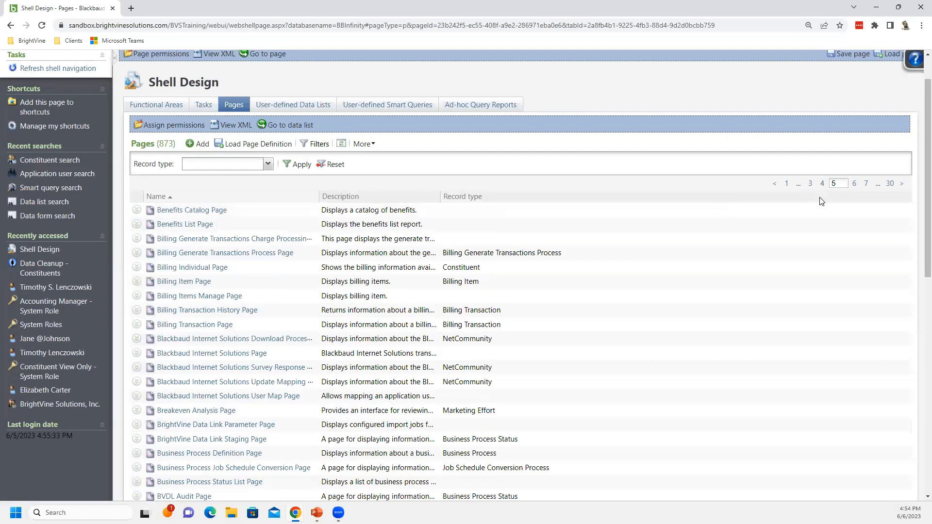
pyautogui.click(867, 184)
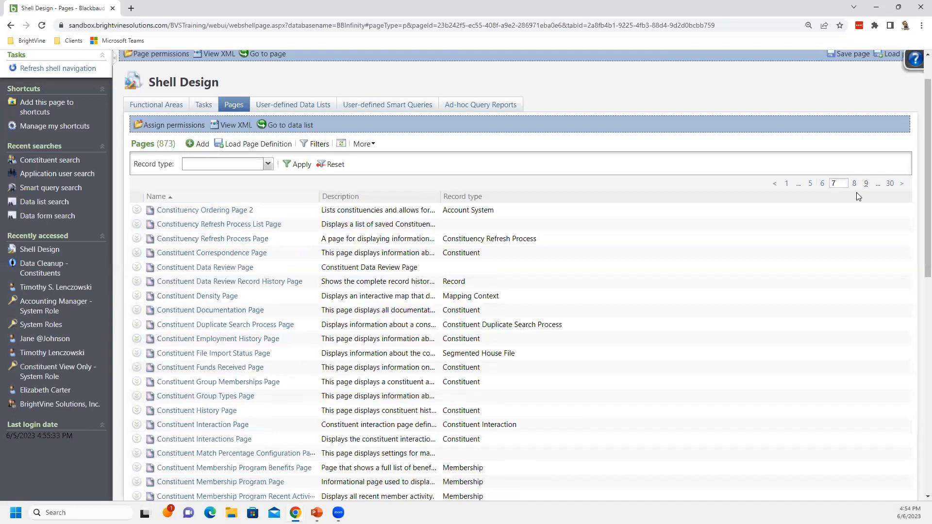
pyautogui.click(854, 184)
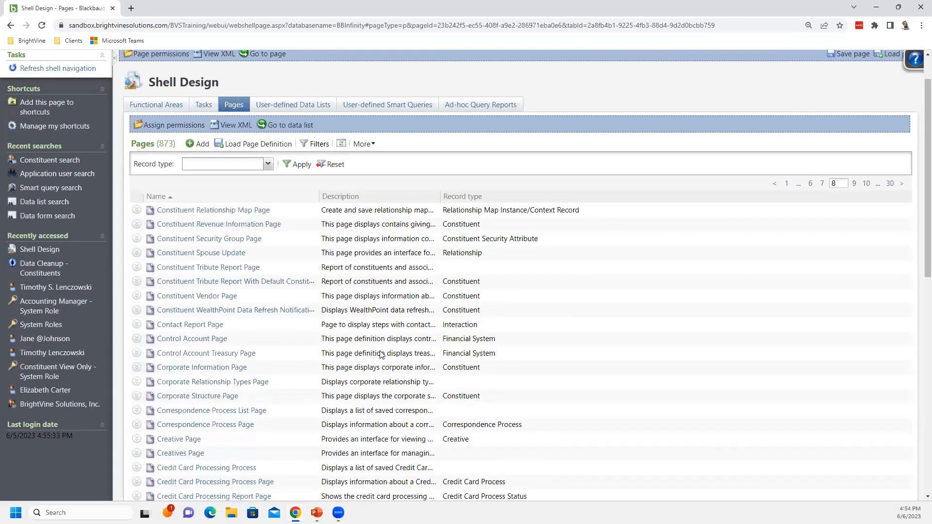
pyautogui.scroll(-5, 374, 354)
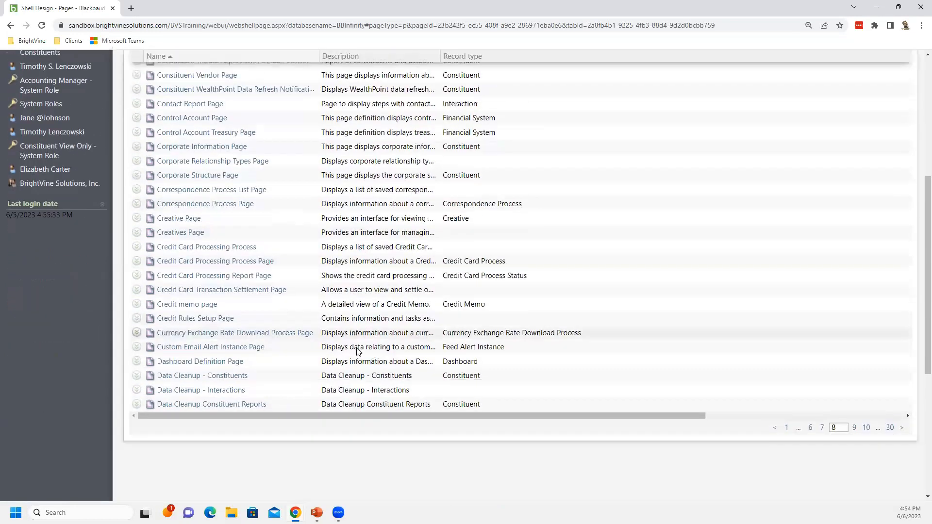
pyautogui.scroll(-2, 358, 351)
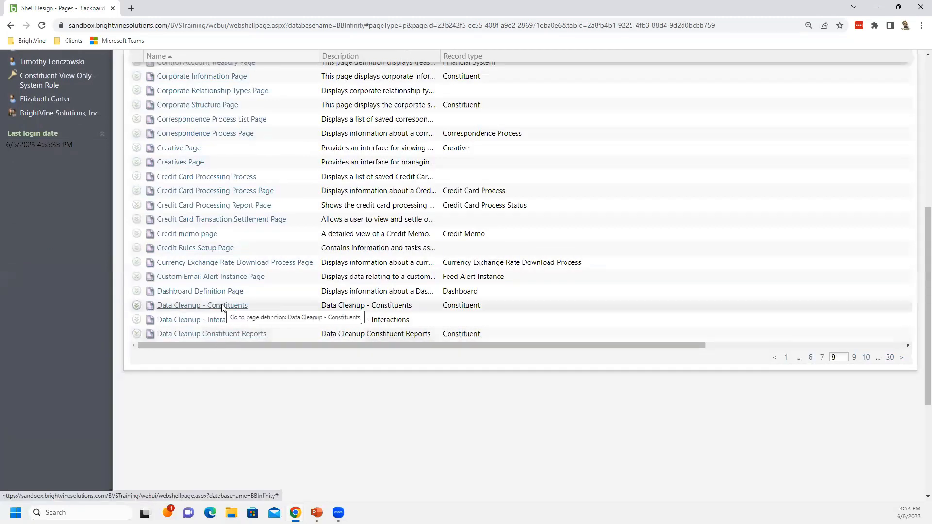
pyautogui.click(137, 305)
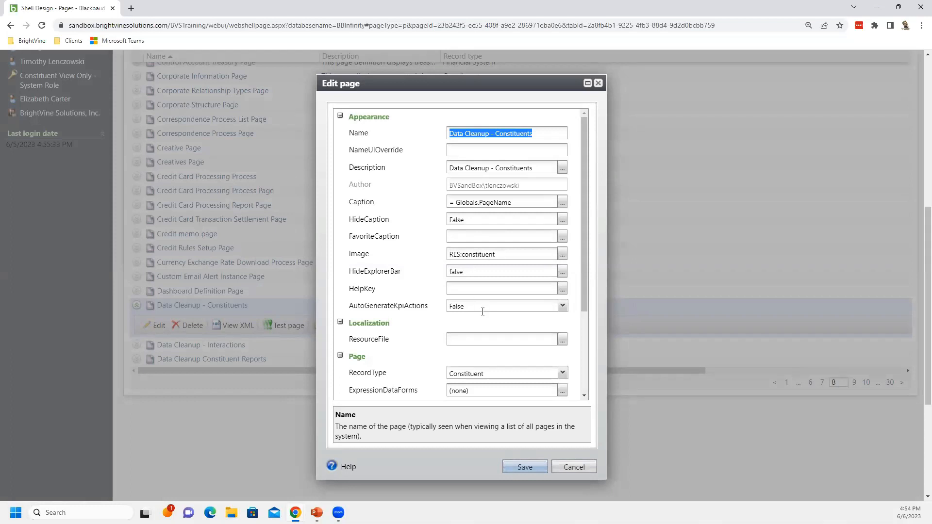
# Open the page's Tabs collection and edit the Names tab
pyautogui.scroll(-2, 486, 311)
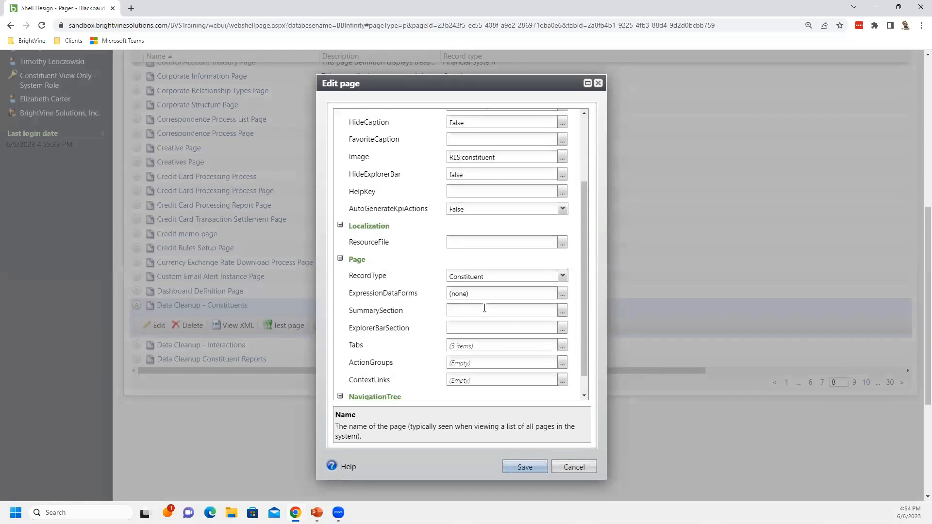
pyautogui.click(490, 275)
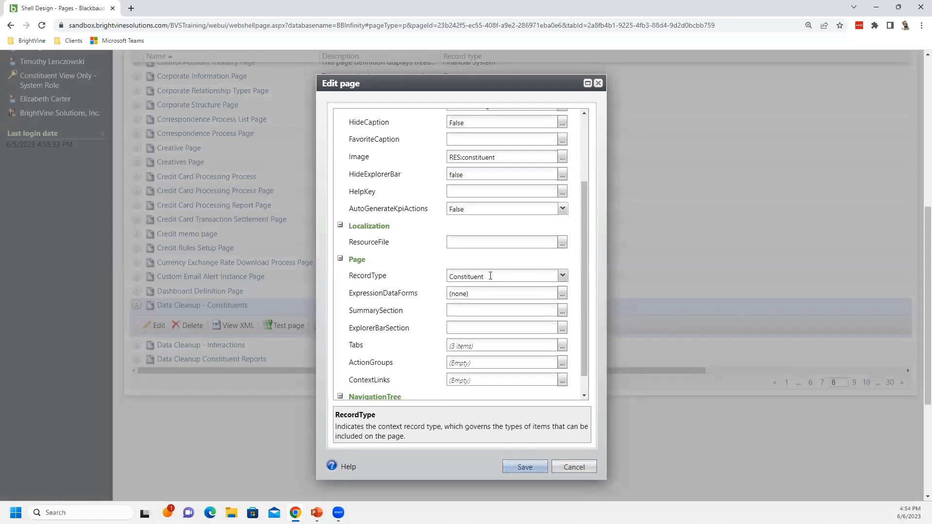
pyautogui.click(478, 343)
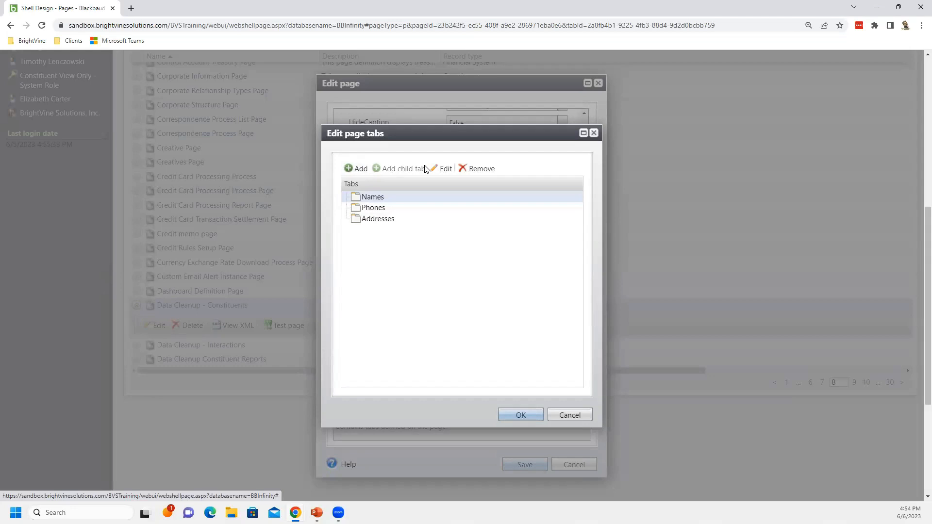
pyautogui.click(440, 170)
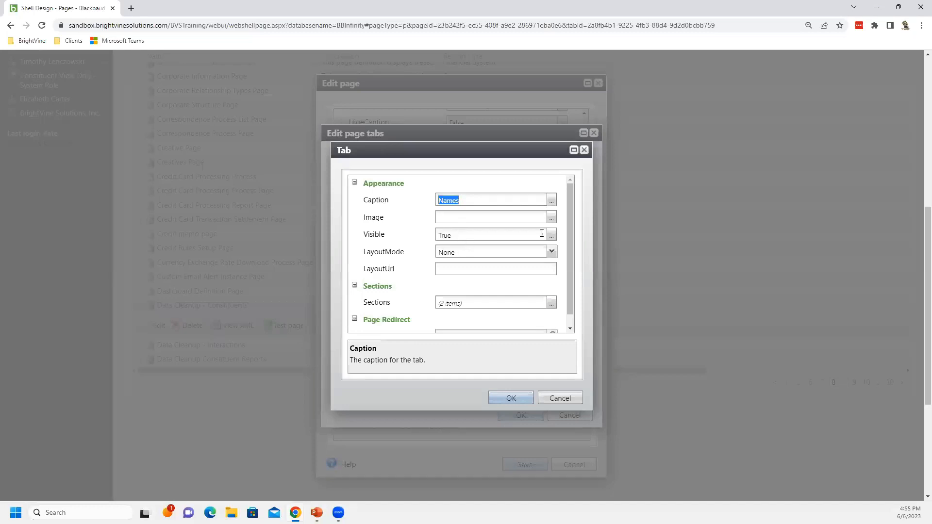
# Open the Names tab's Sections and edit the Bad Constituent Names section
pyautogui.scroll(-1, 568, 227)
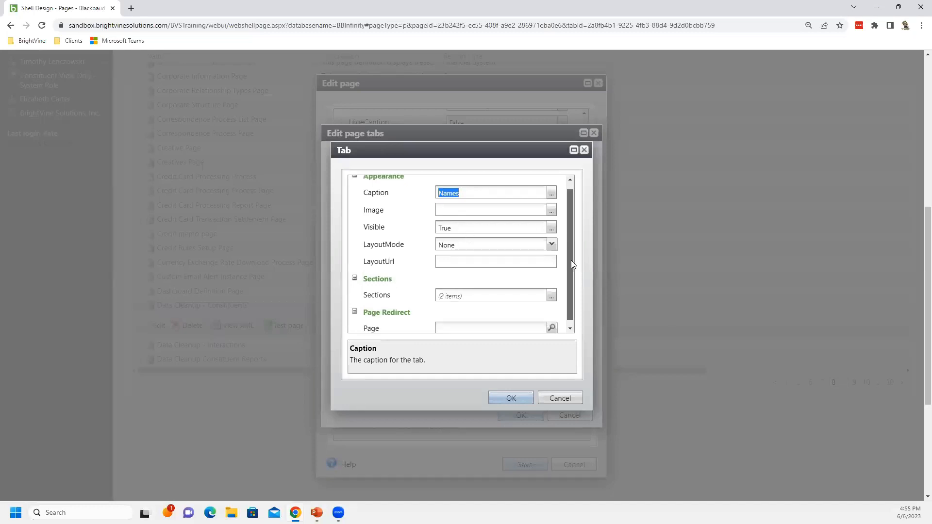
pyautogui.click(552, 290)
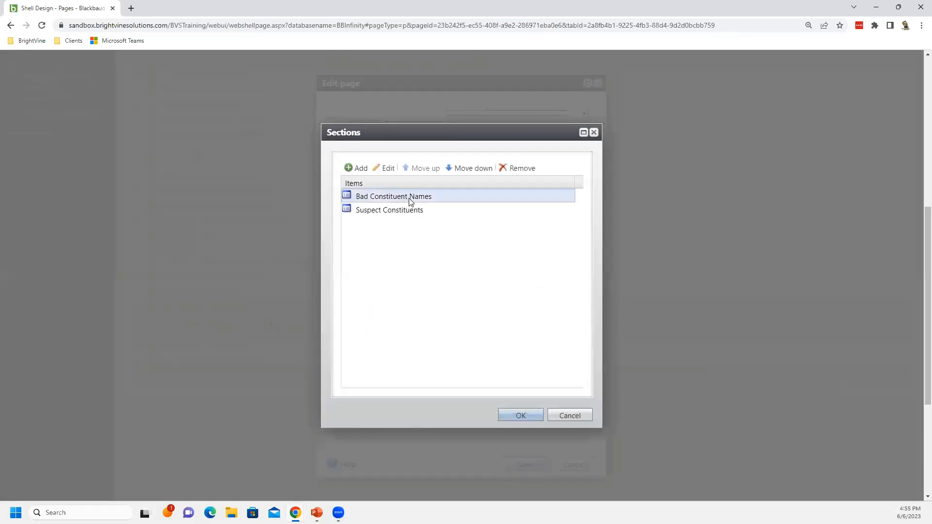
pyautogui.click(384, 168)
pyautogui.click(389, 169)
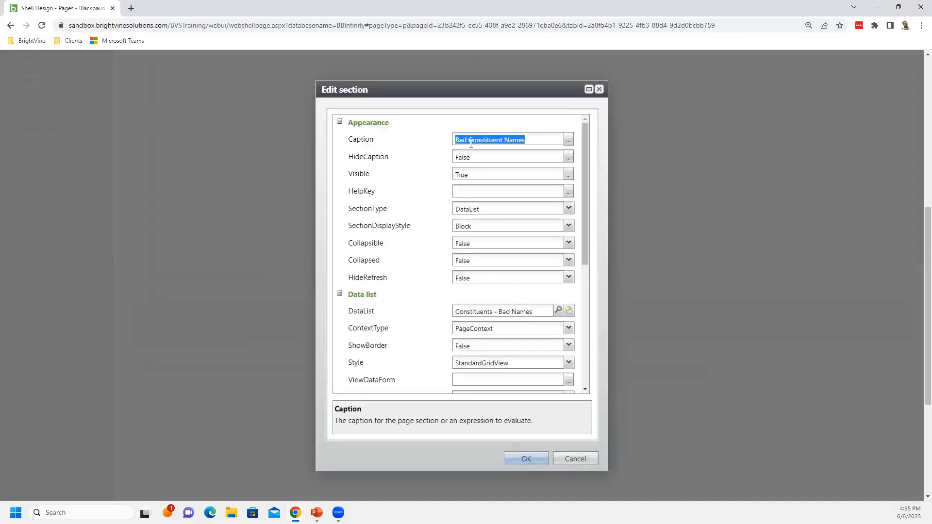
# Inspect the section's SectionType, DataList and ContextType settings, then cancel out of every open dialog
pyautogui.click(494, 209)
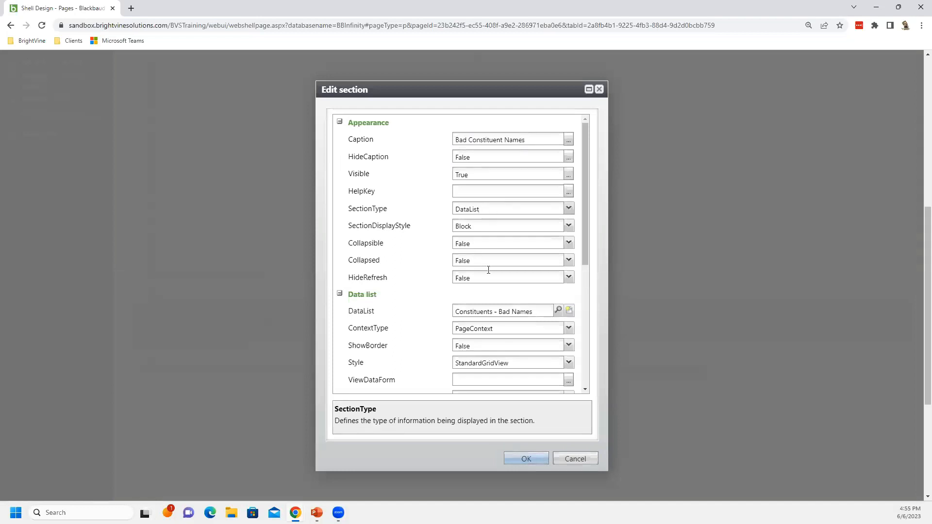
pyautogui.click(480, 312)
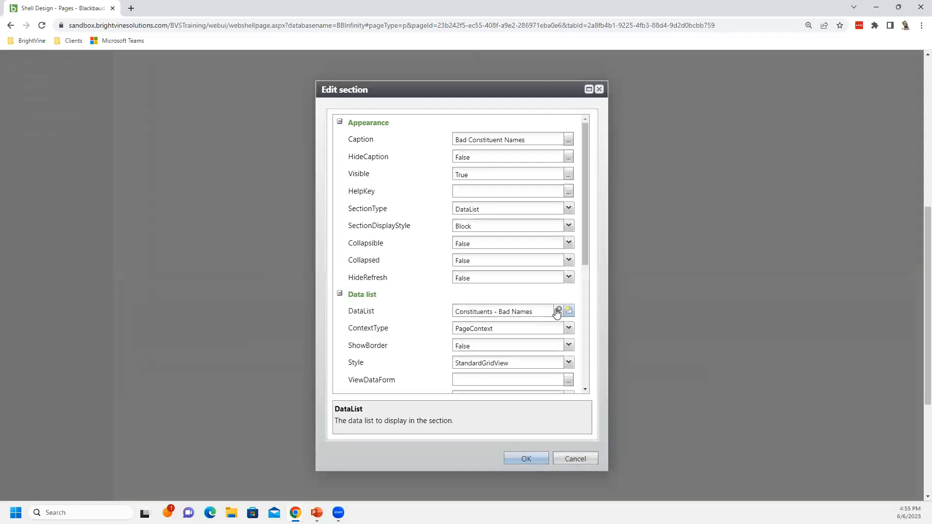
pyautogui.click(516, 328)
pyautogui.scroll(-3, 523, 324)
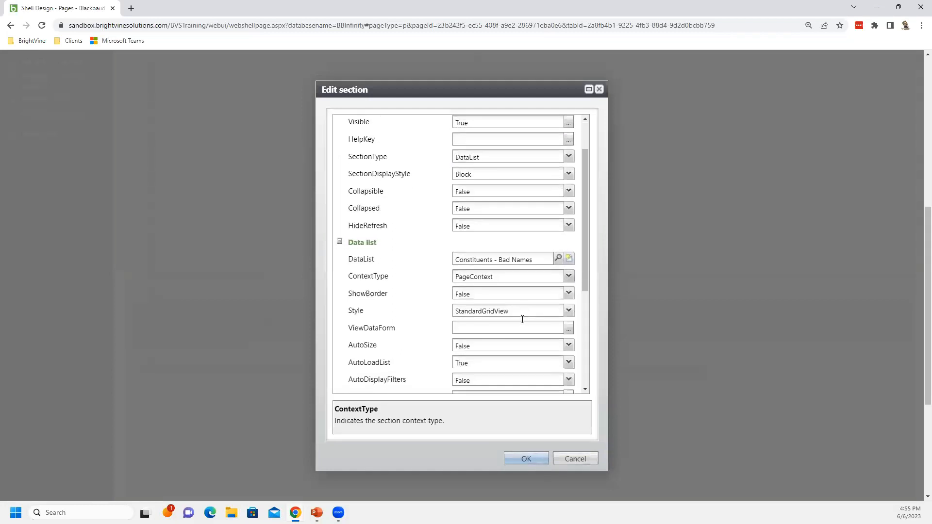
pyautogui.click(567, 461)
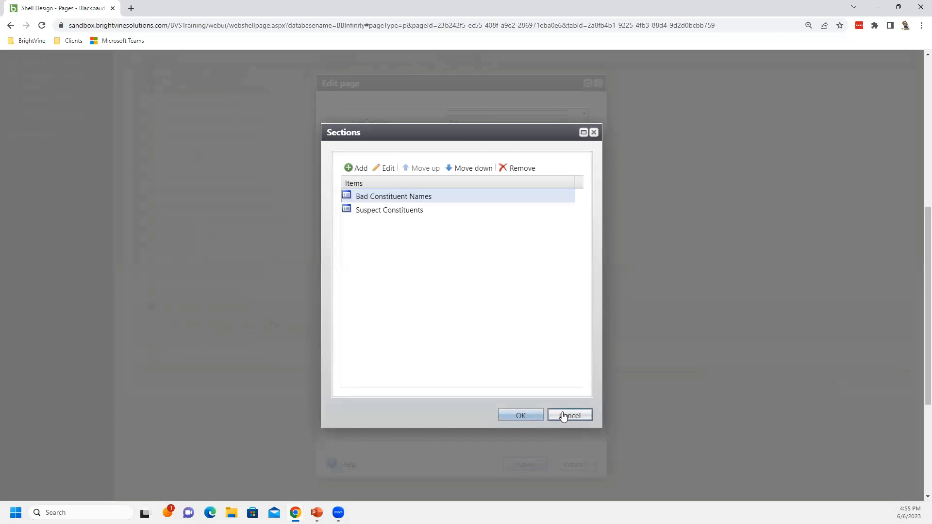
pyautogui.click(563, 416)
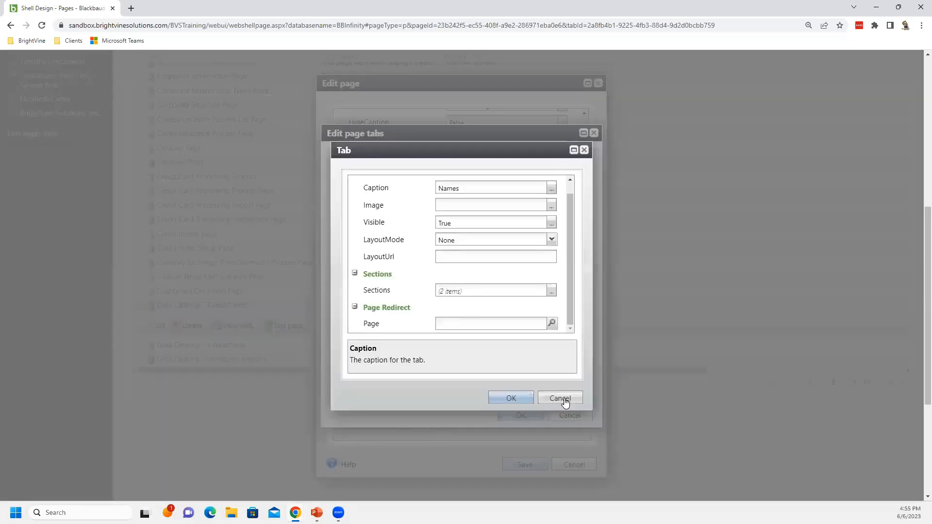
pyautogui.click(564, 400)
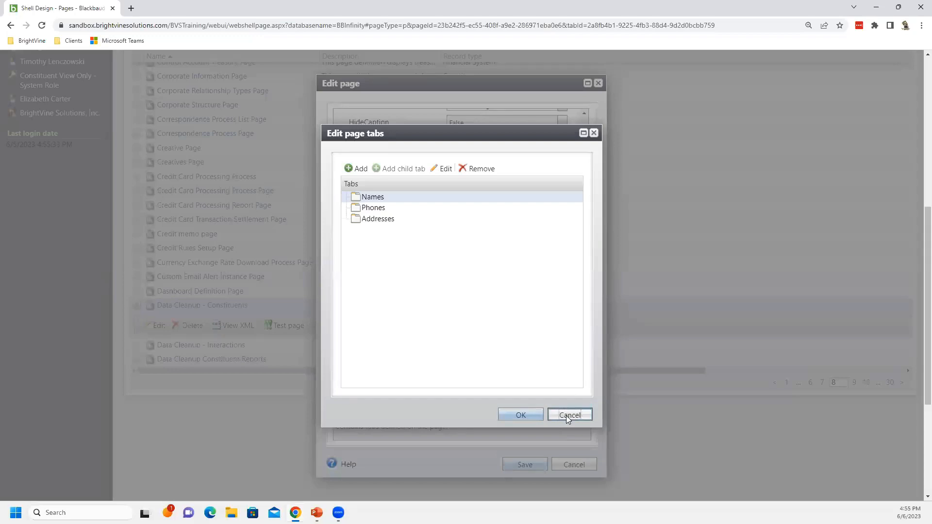
pyautogui.click(570, 415)
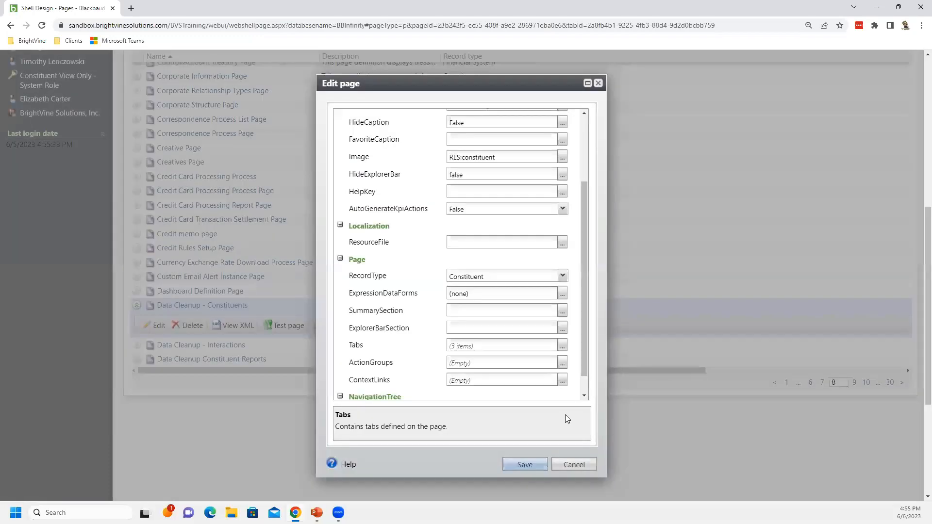
pyautogui.click(571, 465)
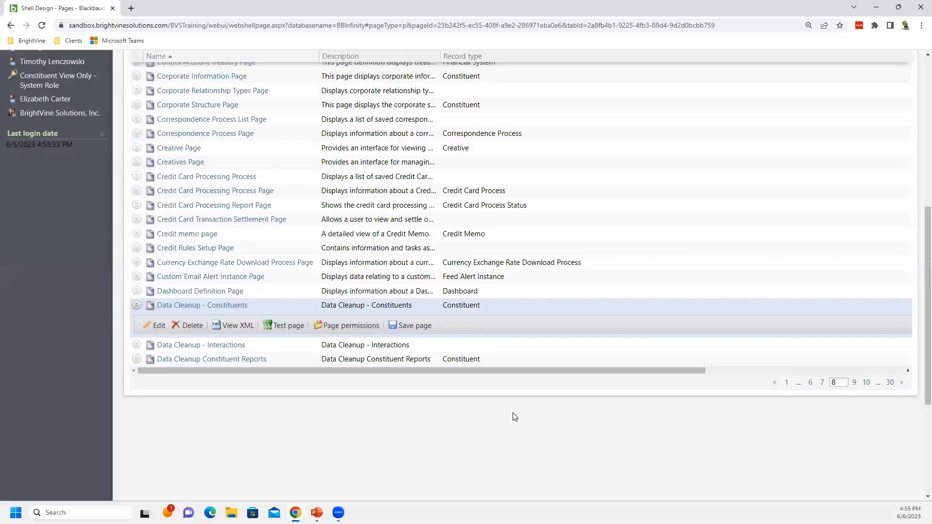
# Open the Tasks tab of Shell Design
pyautogui.scroll(4, 514, 417)
pyautogui.scroll(2, 516, 418)
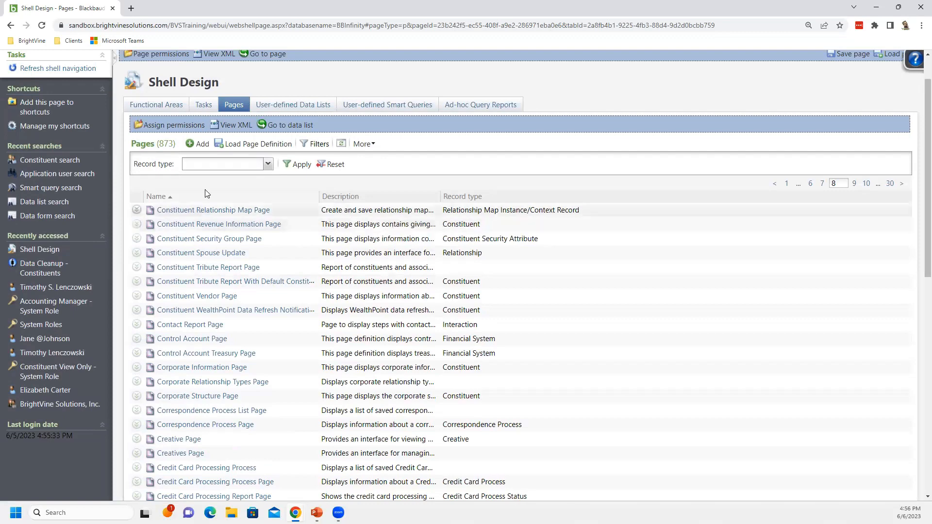
pyautogui.click(203, 108)
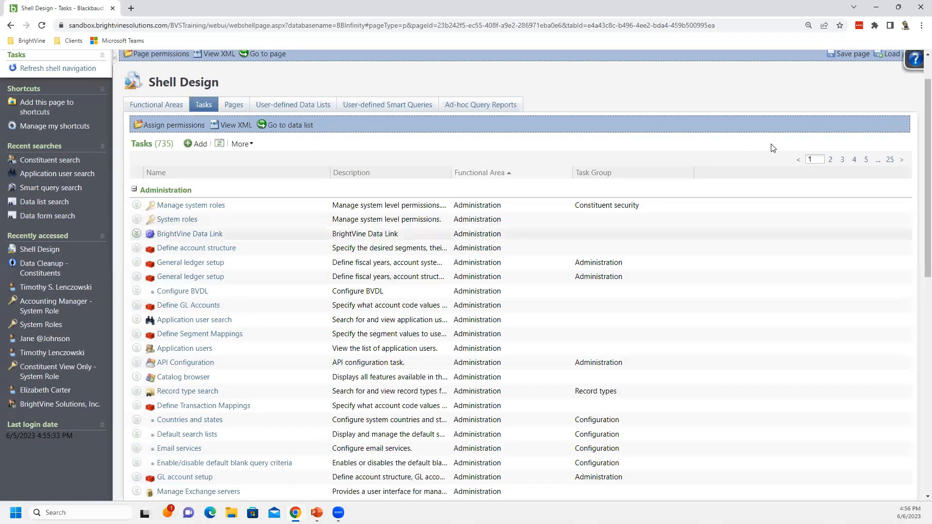
# Page through the Tasks list to the Data Cleanup group and open the Constituent Data CleanUp task for editing
pyautogui.click(866, 159)
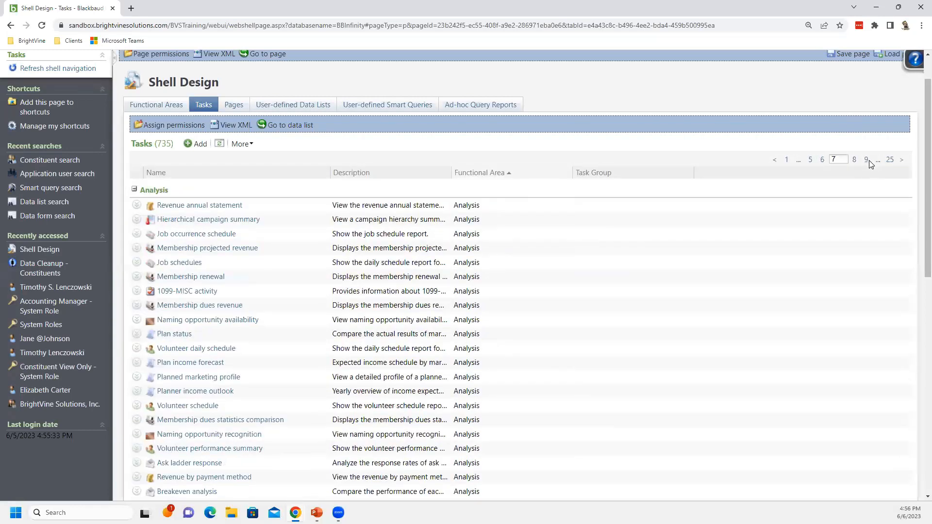
pyautogui.click(867, 160)
pyautogui.click(867, 159)
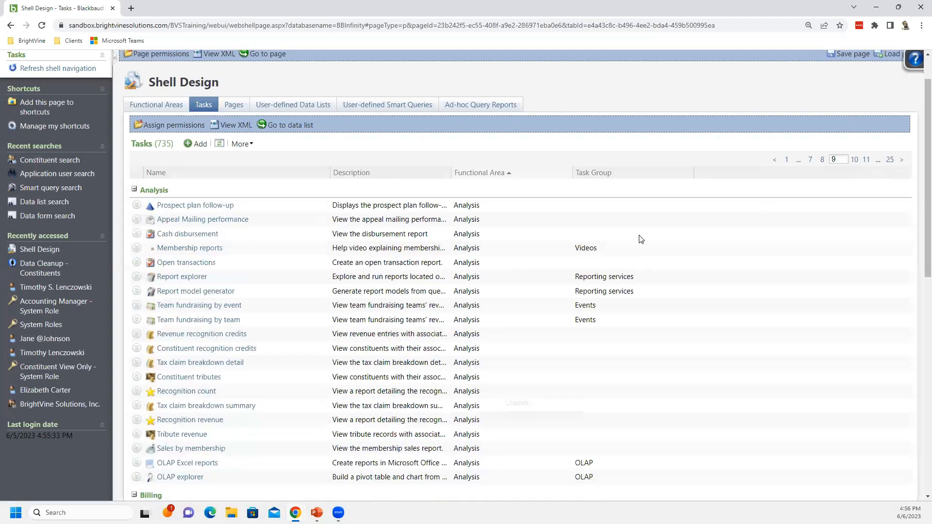
pyautogui.scroll(-2, 461, 308)
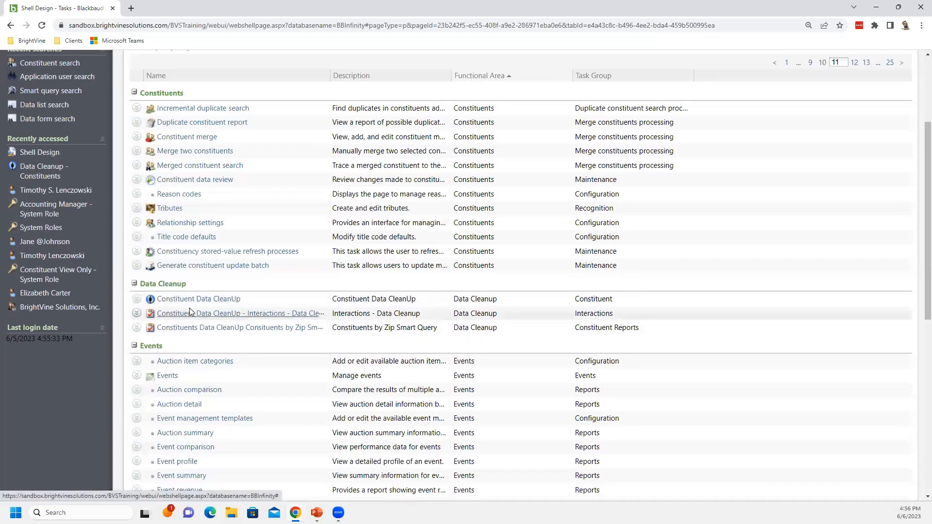
pyautogui.click(135, 300)
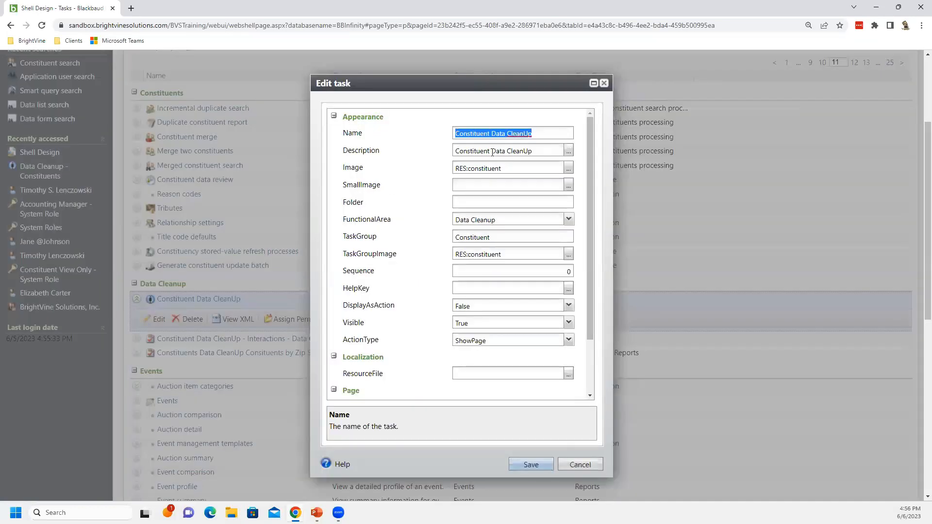
# Inspect the task's FunctionalArea, TaskGroup, ActionType and Page settings, then cancel the task editor
pyautogui.press('Tab')
pyautogui.press('Tab')
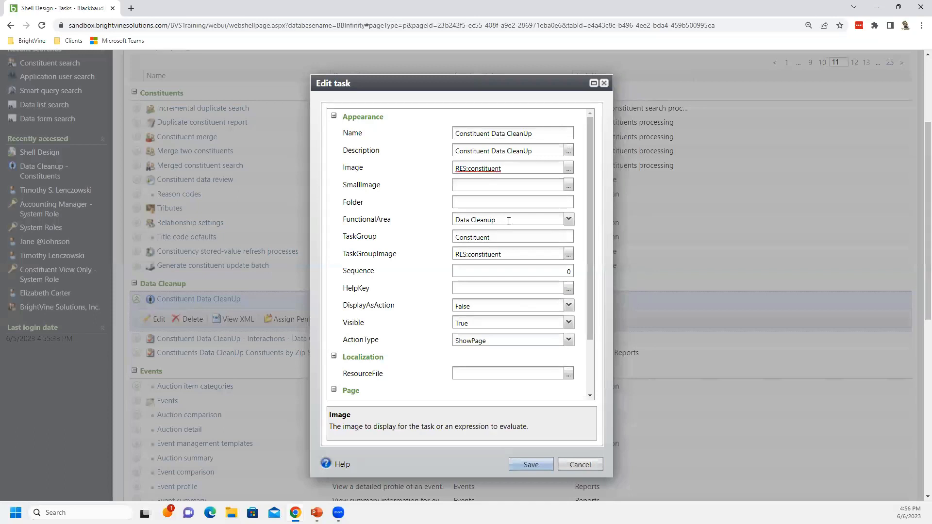
pyautogui.click(511, 218)
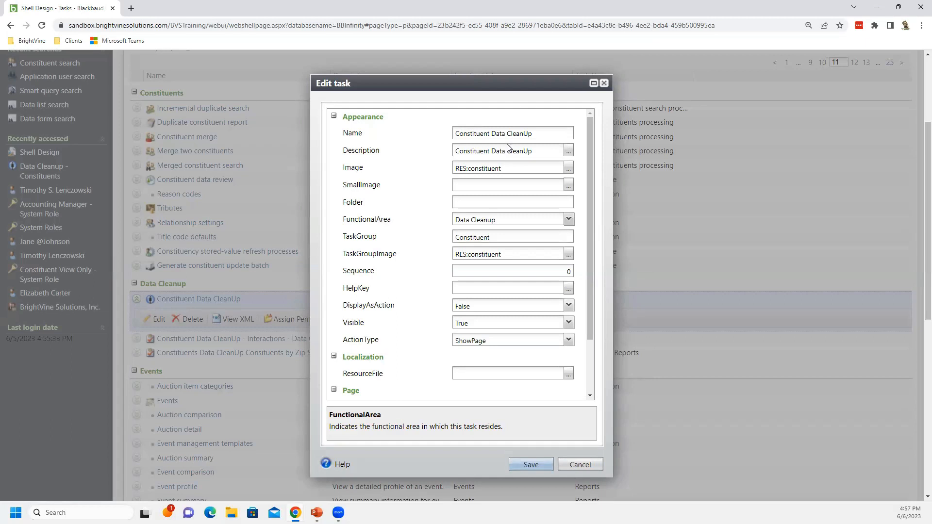
pyautogui.click(503, 236)
pyautogui.hotkey('ctrl', 'a')
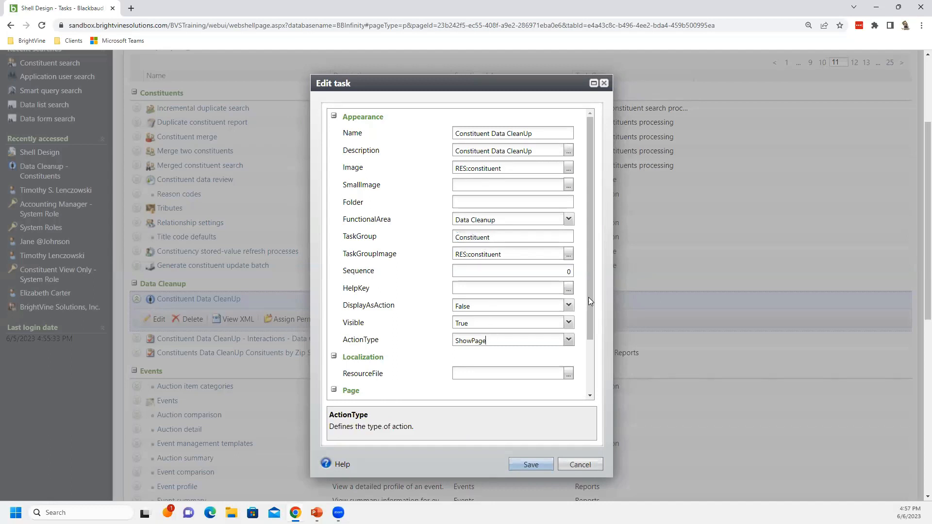
pyautogui.scroll(-3, 589, 301)
pyautogui.scroll(-1, 592, 382)
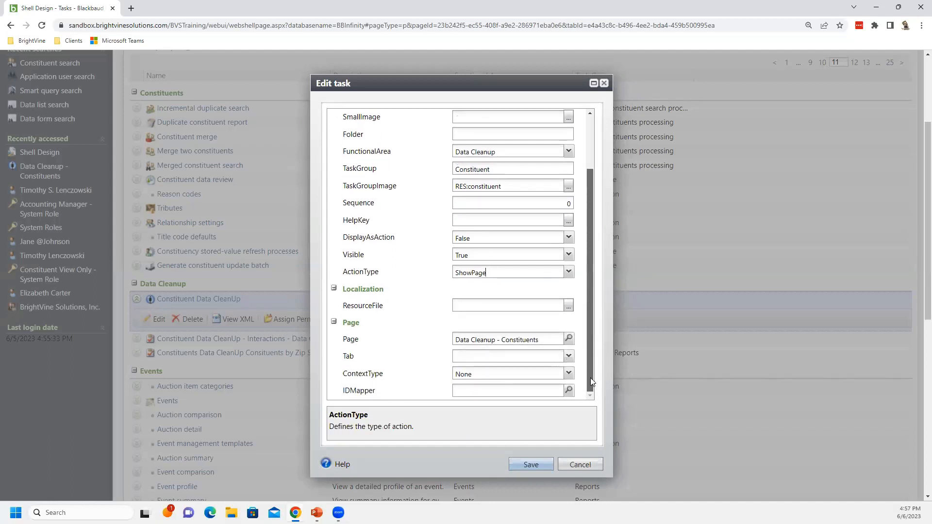
pyautogui.click(547, 338)
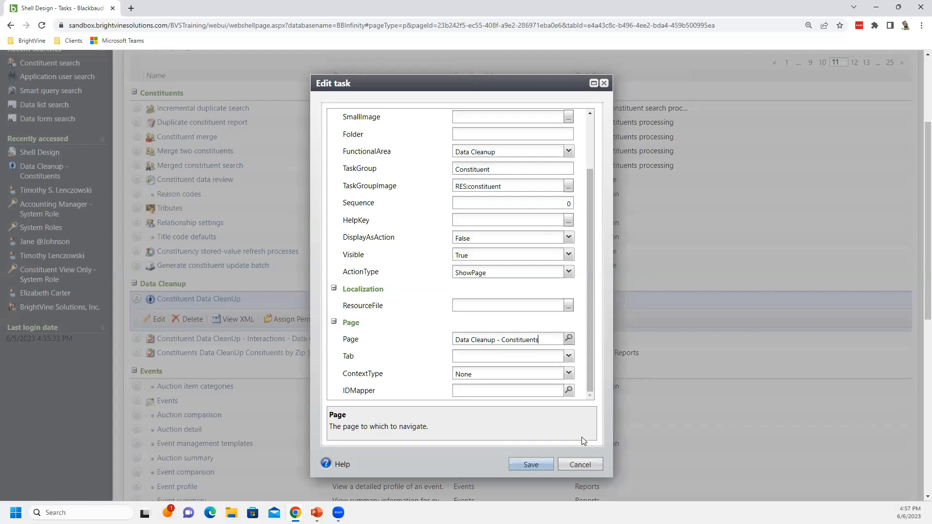
pyautogui.click(580, 465)
# Open the navigation bar's overflow menu showing the Workflow and Data Cleanup areas, and view the Administration menu
pyautogui.scroll(1, 758, 219)
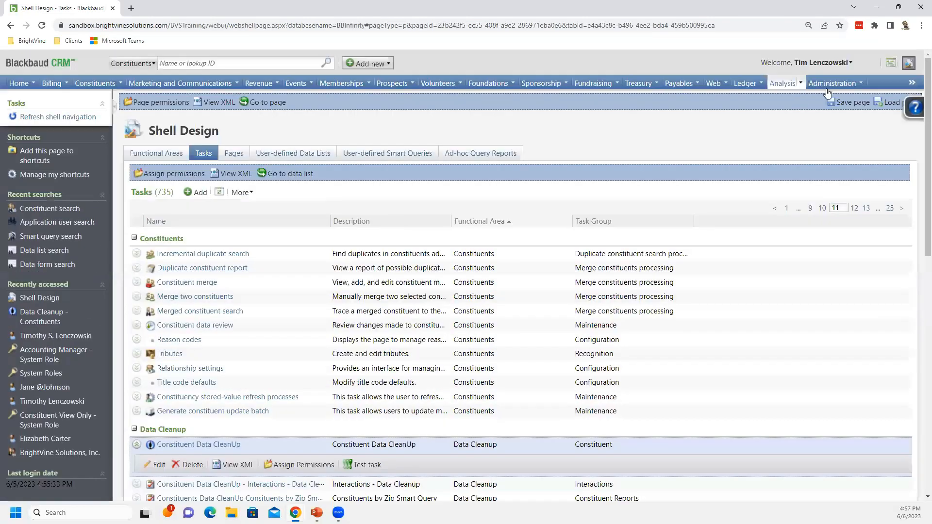
pyautogui.click(911, 84)
pyautogui.moveTo(883, 114)
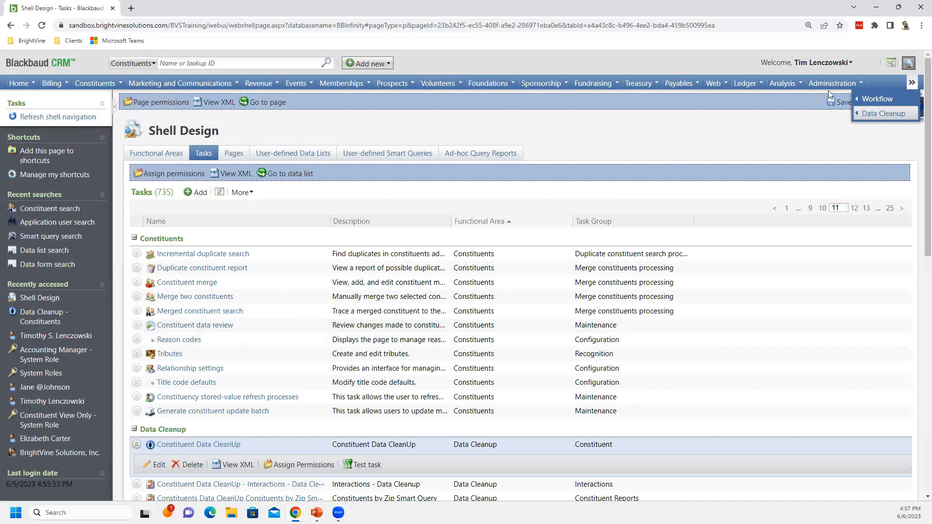
pyautogui.moveTo(843, 85)
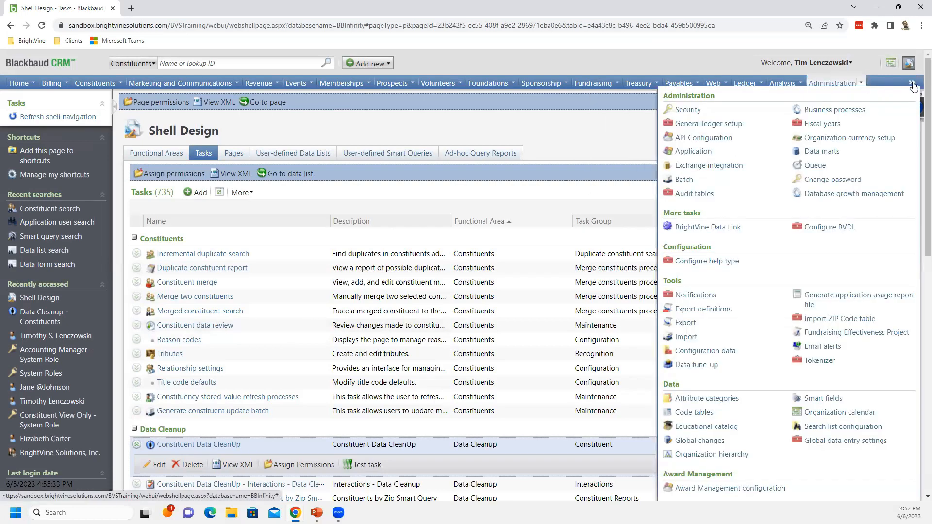
# Open the Data Cleanup functional area and its Constituent Data CleanUp page
pyautogui.moveTo(914, 85)
pyautogui.click(884, 113)
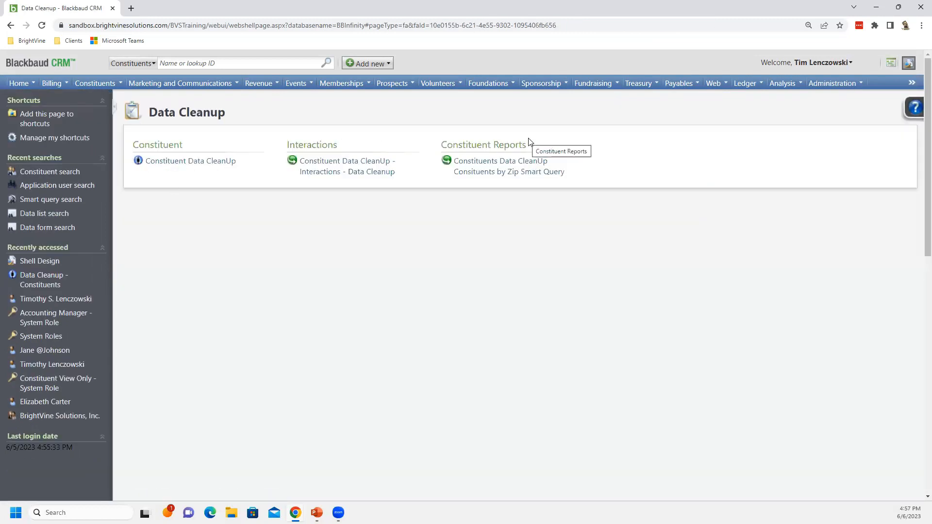
pyautogui.click(197, 165)
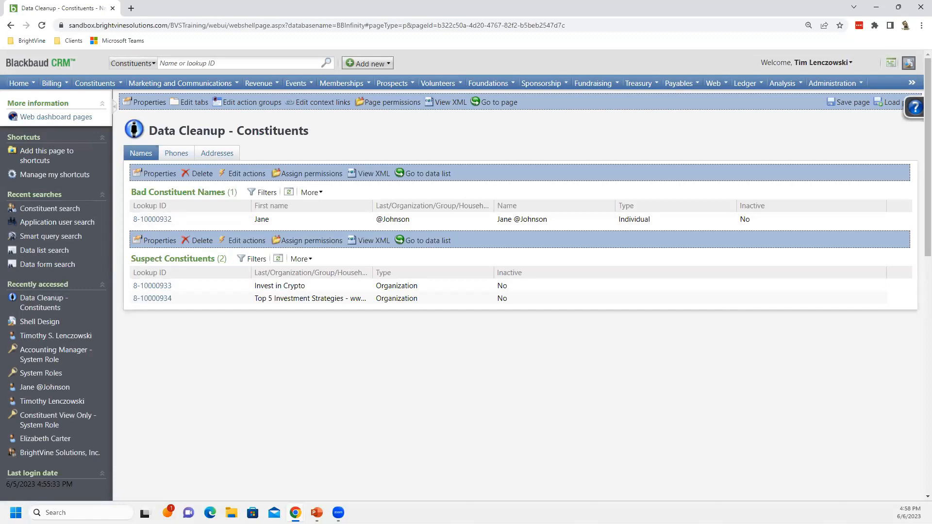
pyautogui.hotkey('alt', 'Tab')
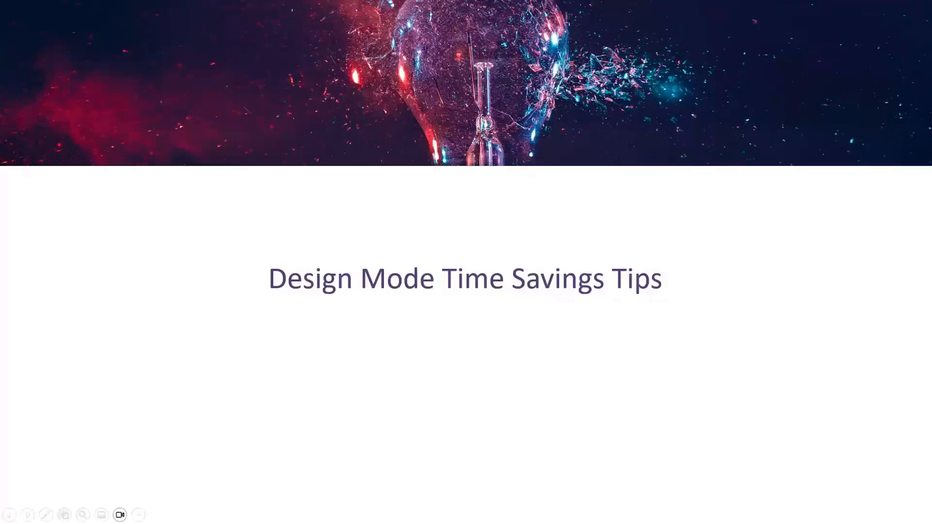
pyautogui.hotkey('alt', 'Tab')
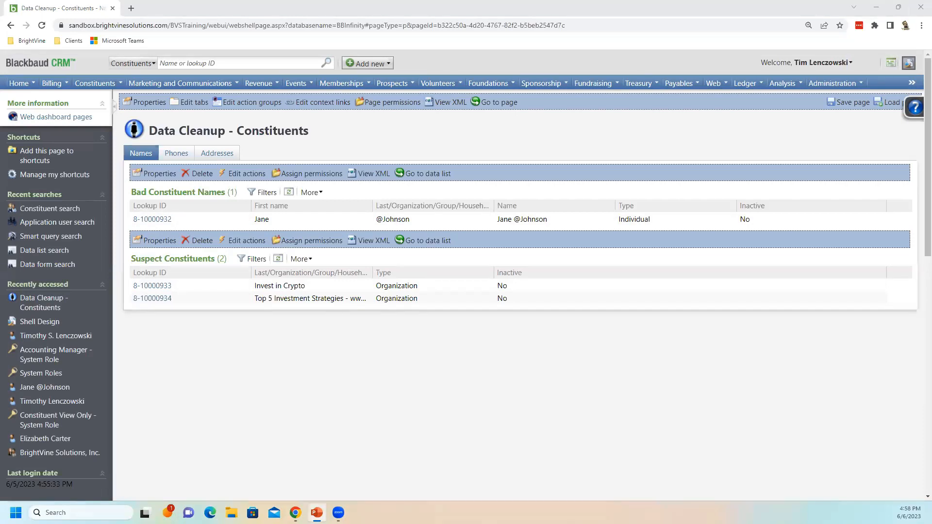
# Open the page's Edit context links dialog and the new context link editor, then cancel both dialogs
pyautogui.click(332, 108)
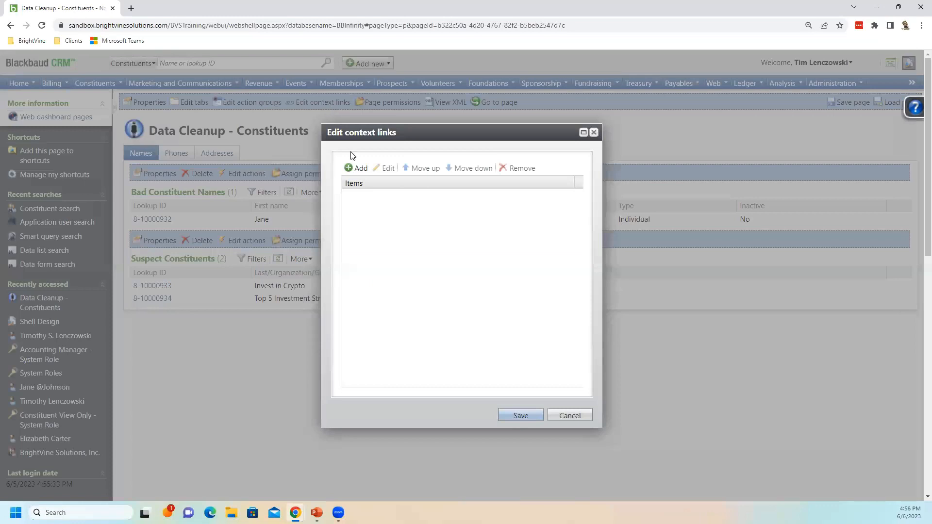
pyautogui.click(357, 170)
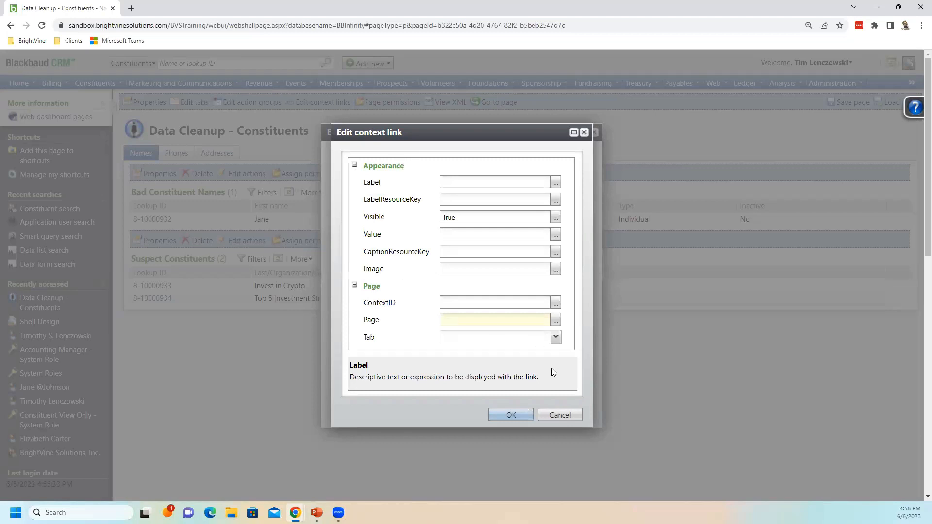
pyautogui.click(565, 416)
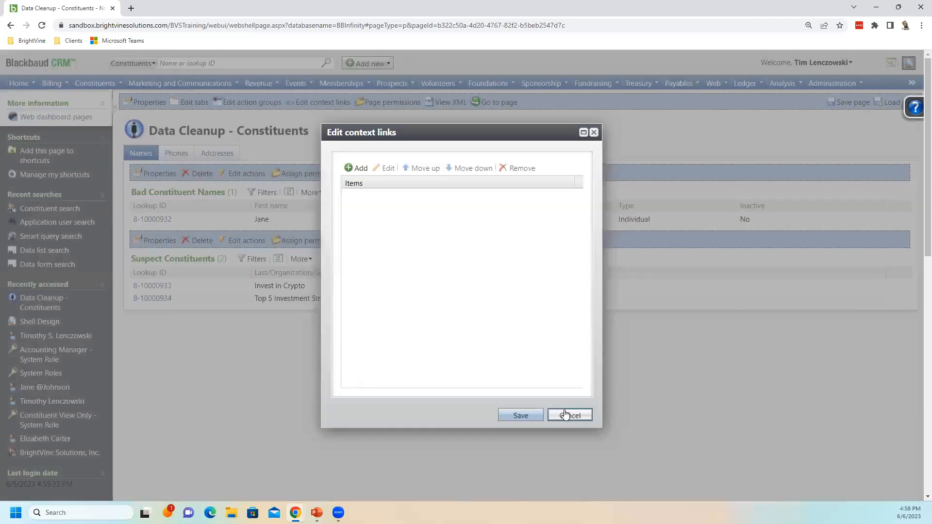
pyautogui.click(568, 416)
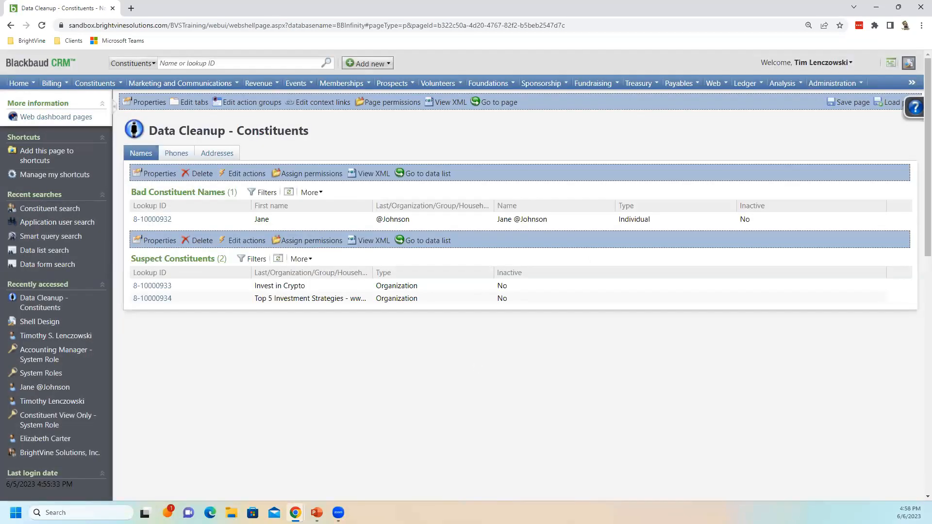
pyautogui.hotkey('alt', 'Tab')
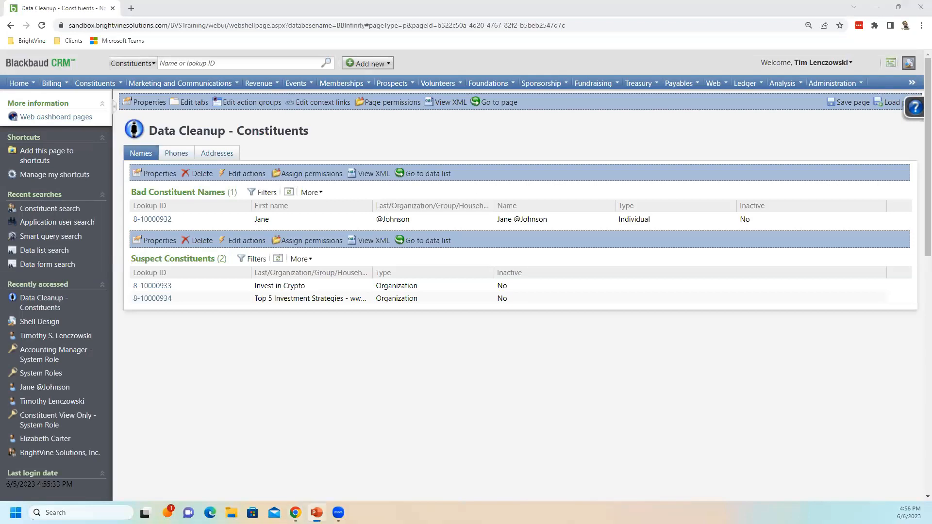